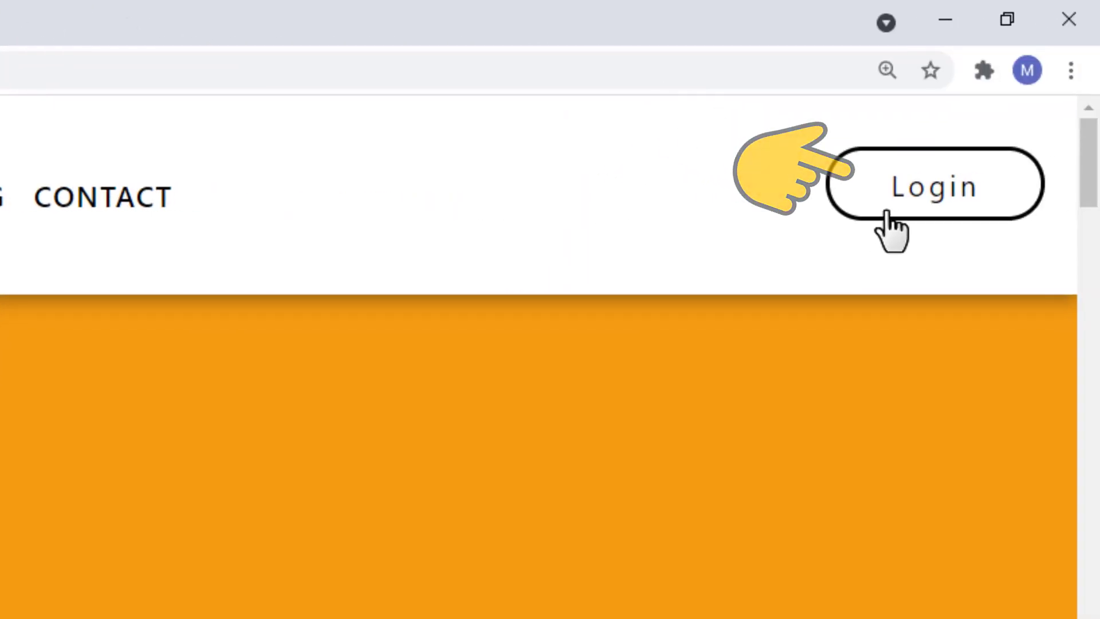
- Log in to Autoobot with Facebook, granting it the ProCode page with all the offered permissions enabled
{"action": "left_click", "coordinate": [885, 216]}
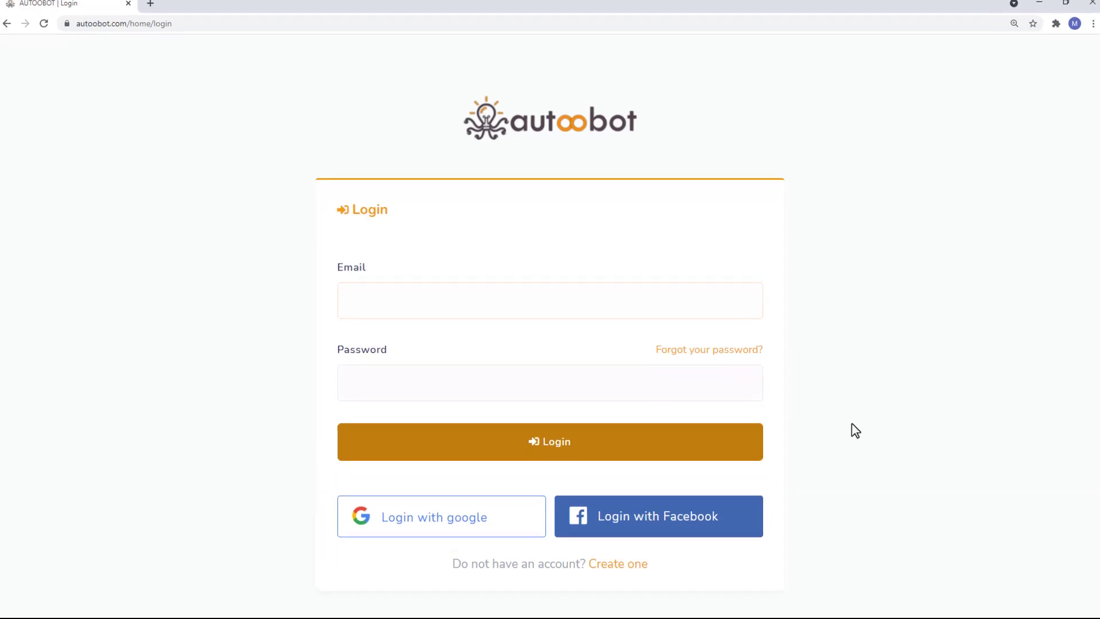
{"action": "left_click", "coordinate": [712, 524]}
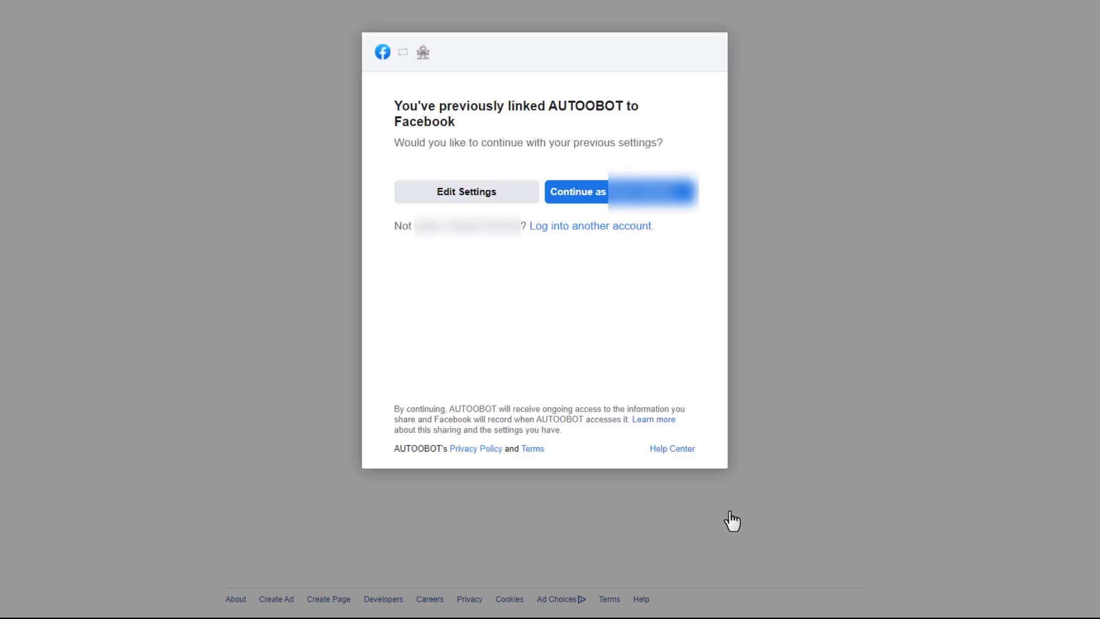
{"action": "left_click", "coordinate": [510, 195]}
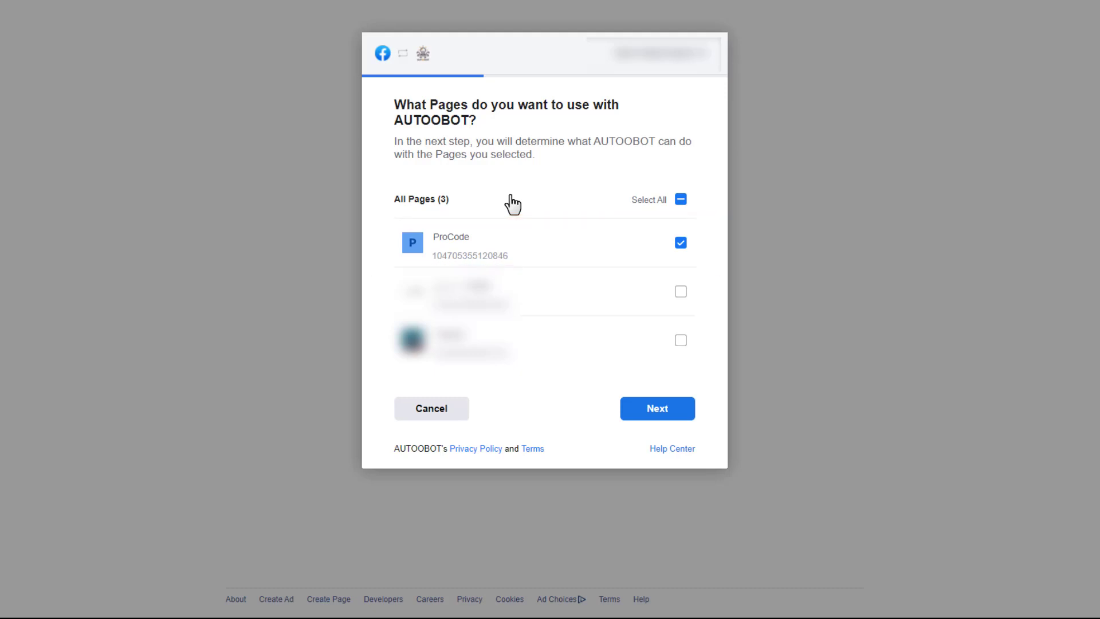
{"action": "left_click", "coordinate": [660, 418]}
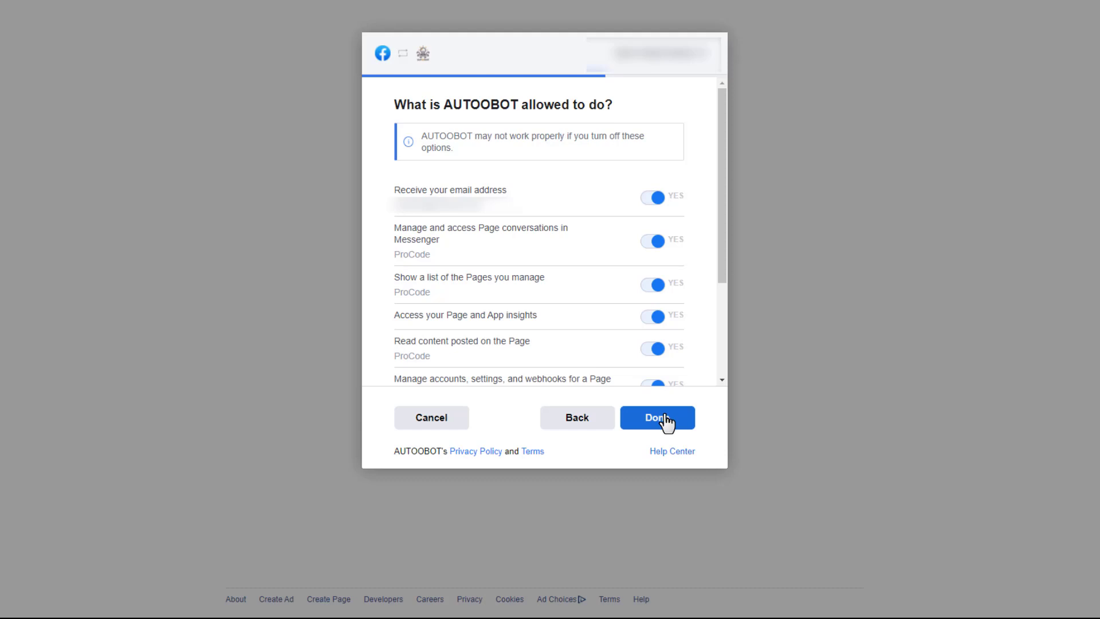
{"action": "left_click", "coordinate": [664, 418]}
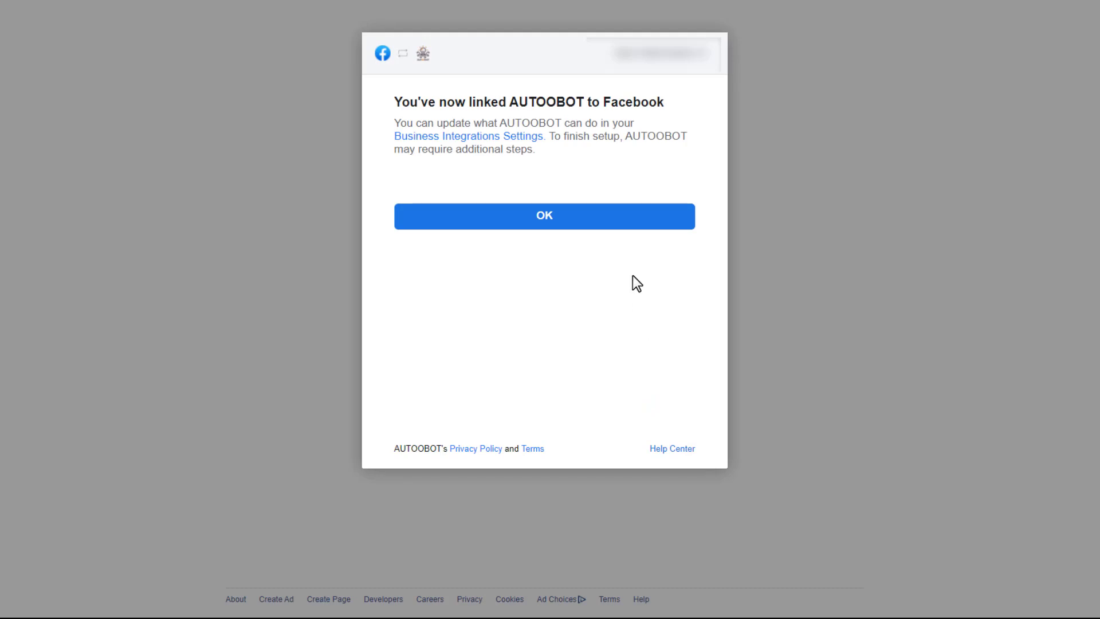
{"action": "left_click", "coordinate": [635, 227]}
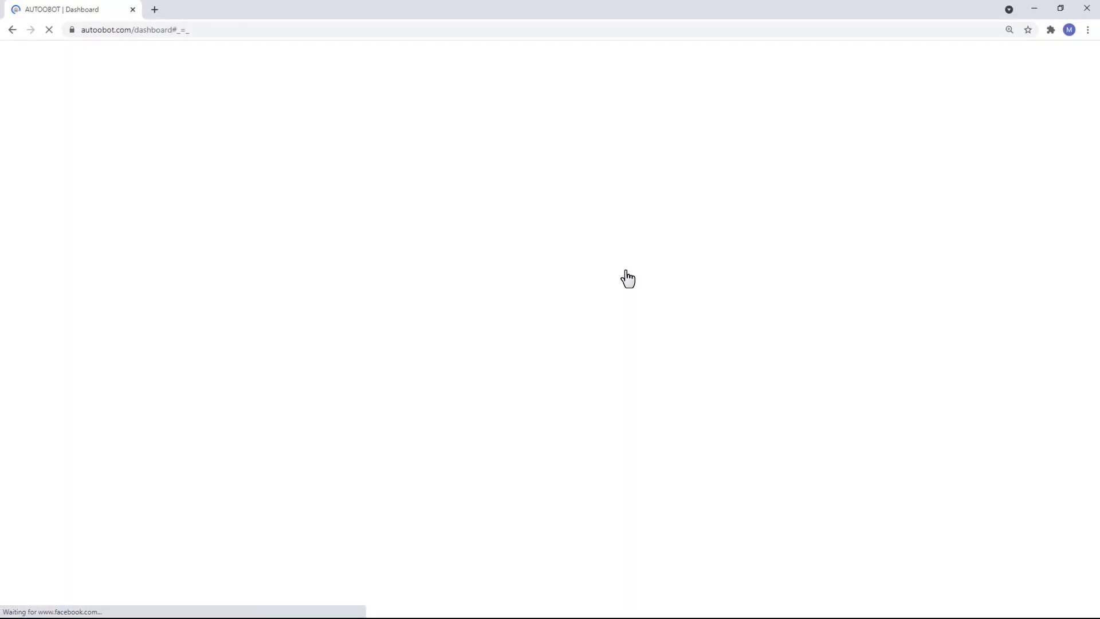
- Look through the dashboard and the list of available interface languages
{"action": "scroll", "coordinate": [628, 277], "scroll_direction": "down", "scroll_amount": 20}
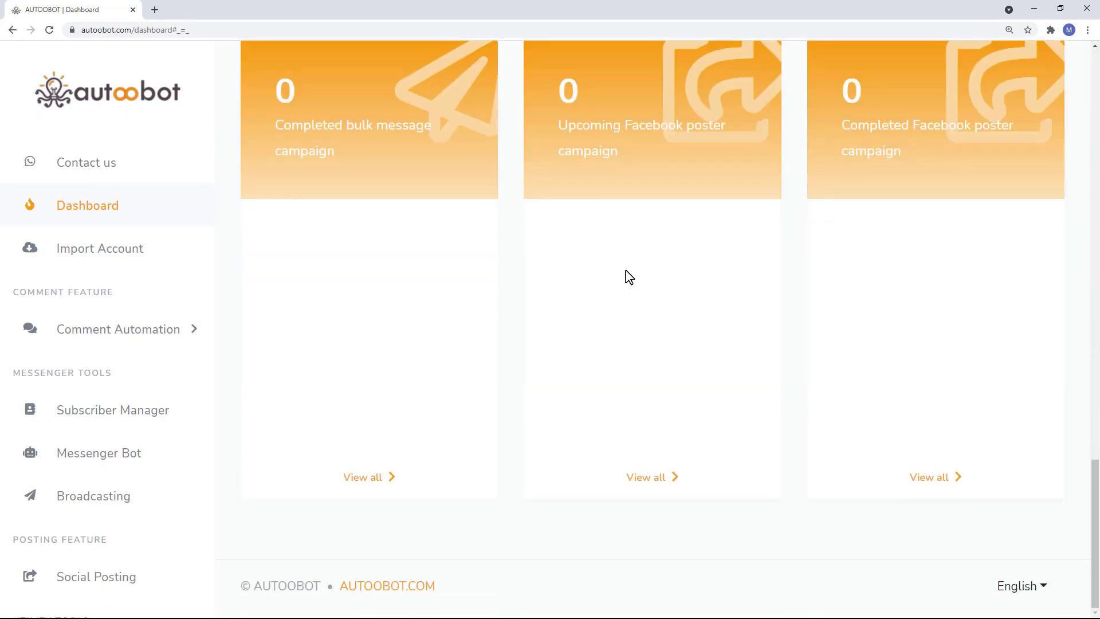
{"action": "left_click", "coordinate": [1032, 586]}
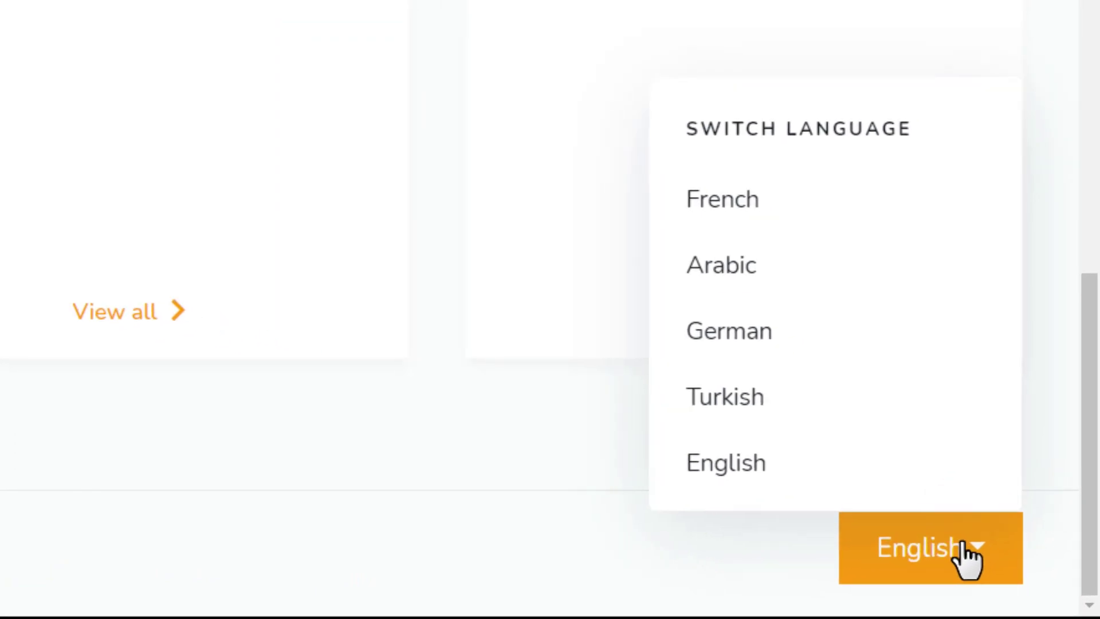
{"action": "left_click", "coordinate": [967, 547]}
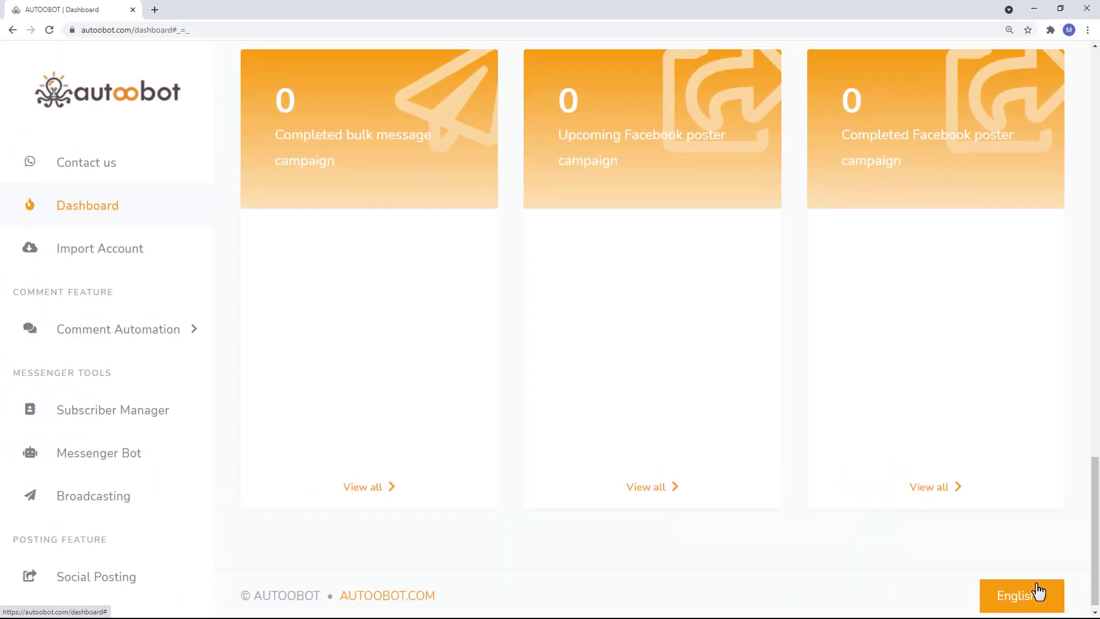
{"action": "scroll", "coordinate": [1039, 591], "scroll_direction": "up", "scroll_amount": 15}
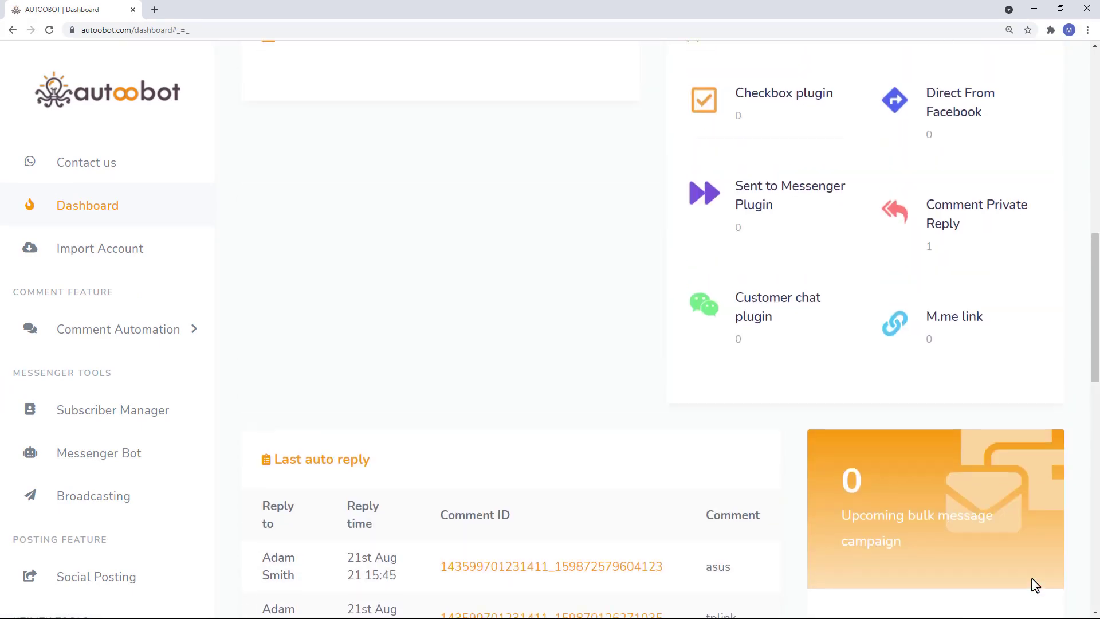
{"action": "scroll", "coordinate": [1036, 585], "scroll_direction": "up", "scroll_amount": 5}
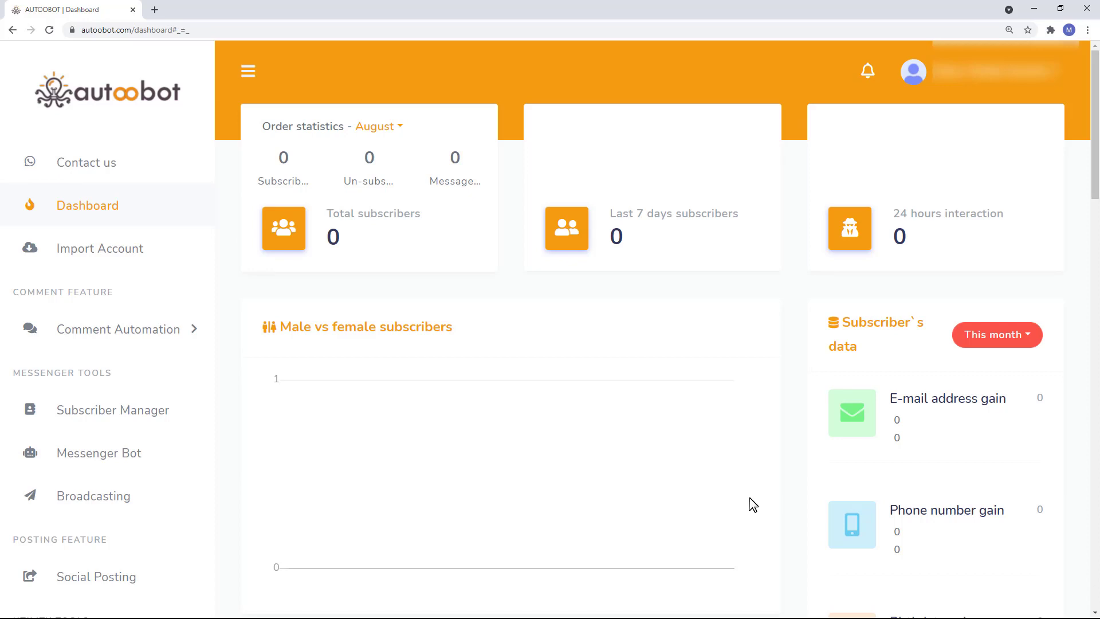
- Enable the bot connection for the ProCode page in the imported Facebook accounts
{"action": "left_click", "coordinate": [122, 248]}
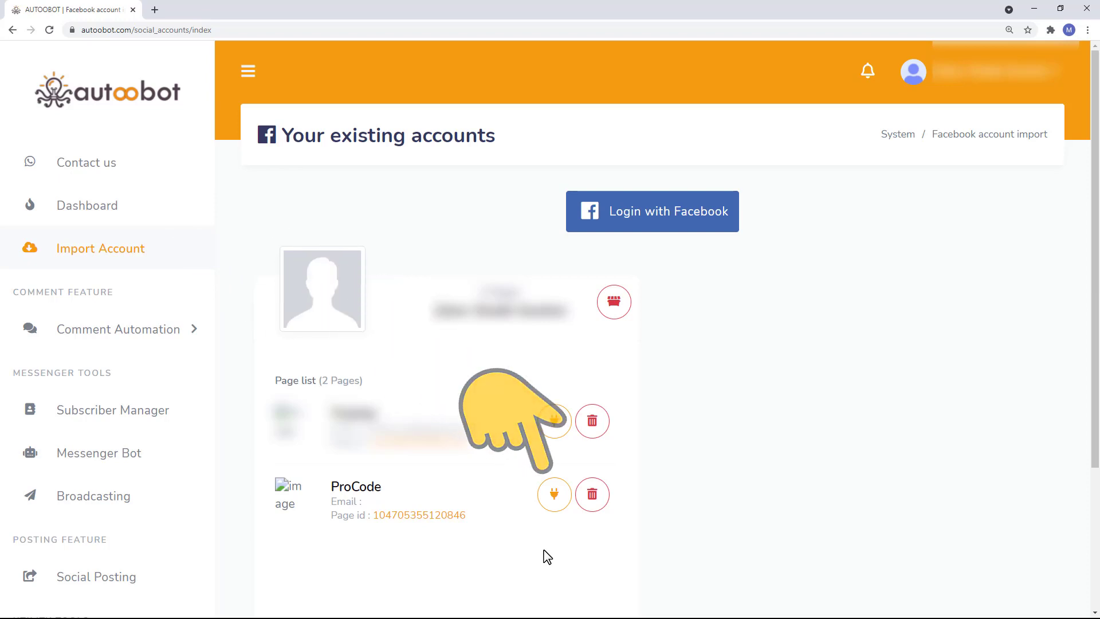
{"action": "left_click", "coordinate": [554, 495]}
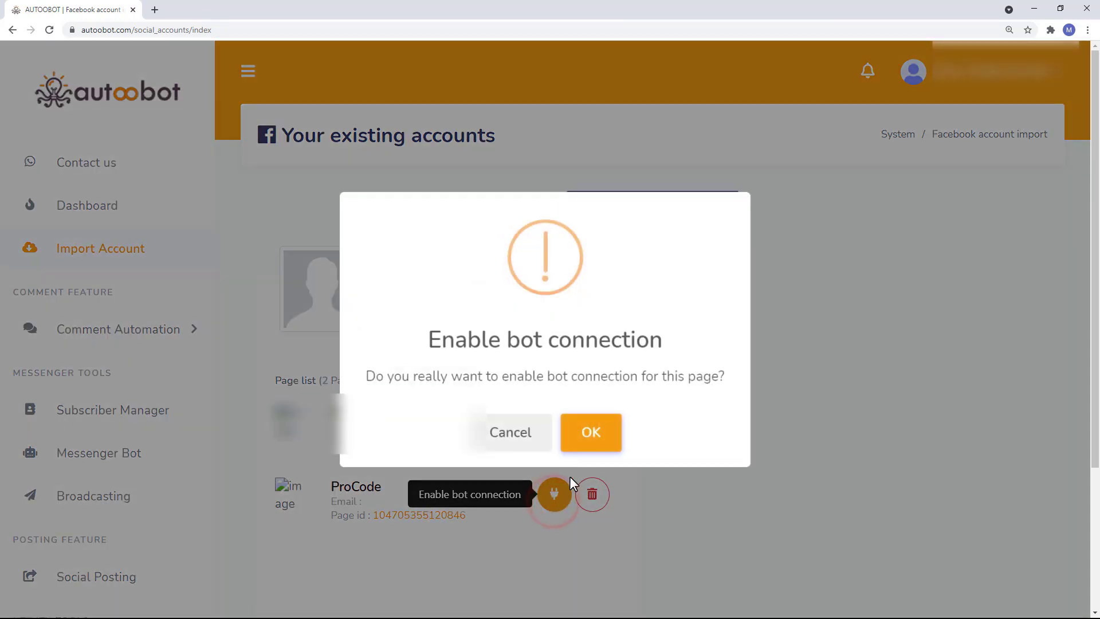
{"action": "left_click", "coordinate": [591, 432]}
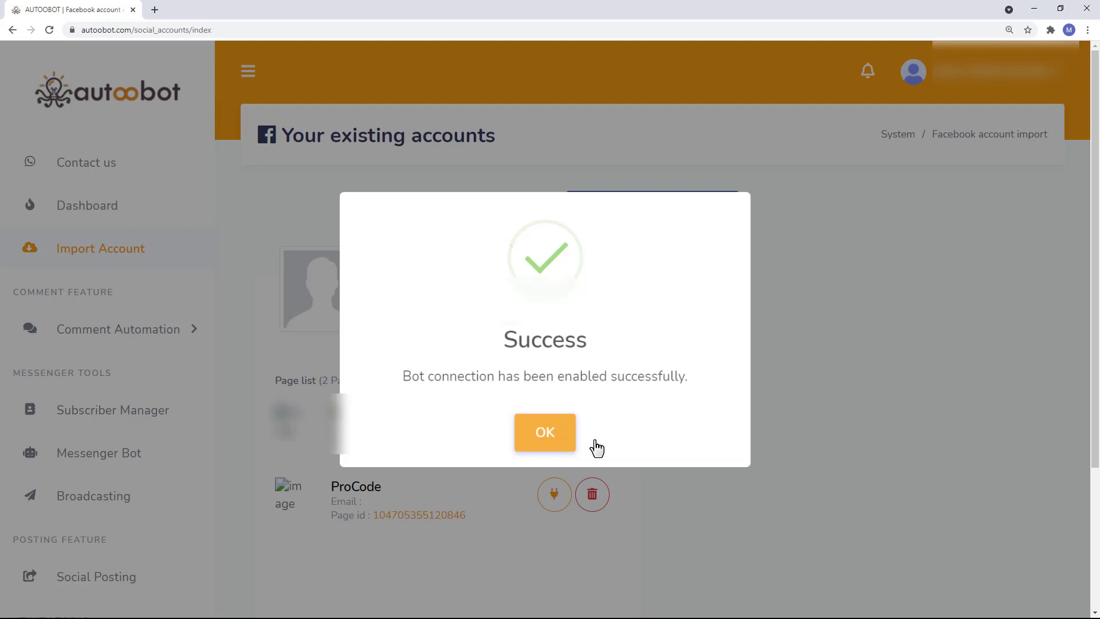
{"action": "left_click", "coordinate": [562, 444]}
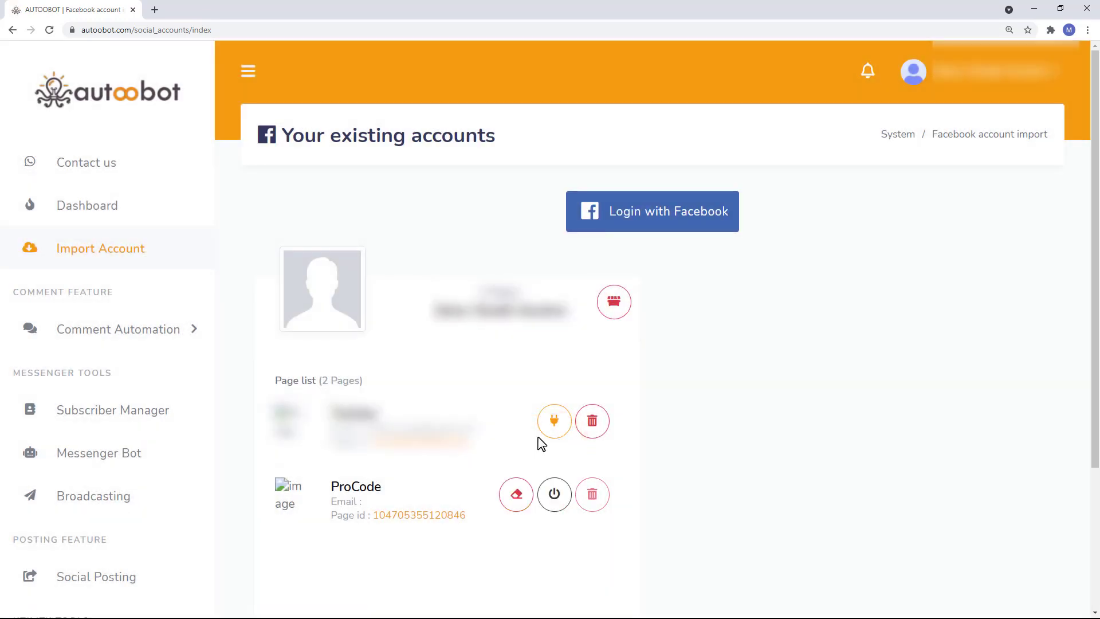
- Set up auto reply for the newest ProCode post in the comment automation campaigns, with the saved template option turned off
{"action": "left_click", "coordinate": [138, 334]}
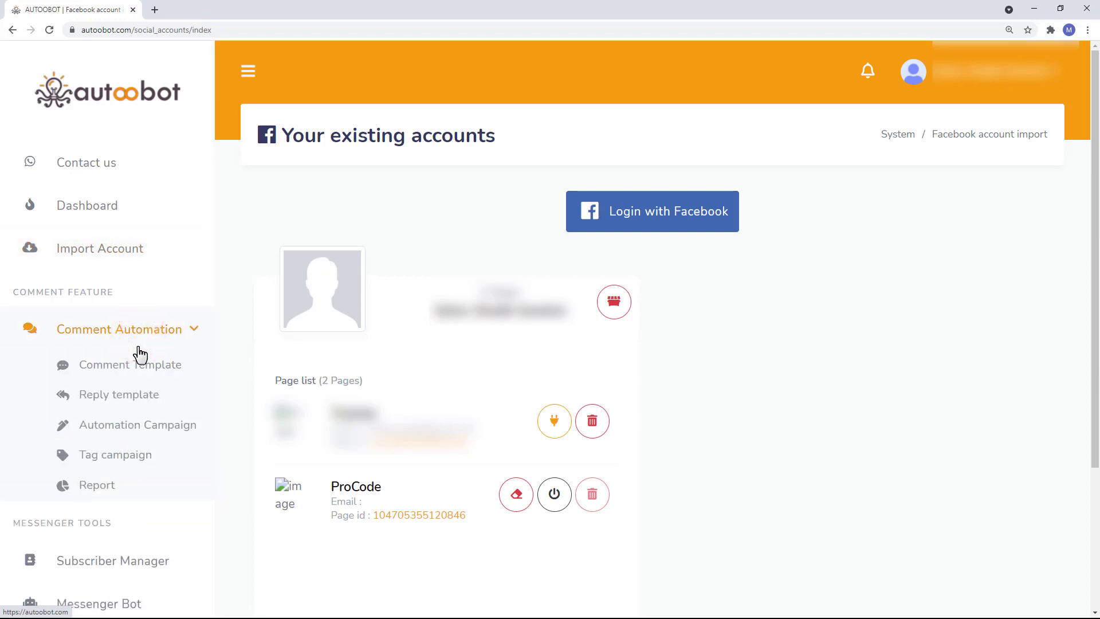
{"action": "left_click", "coordinate": [128, 427]}
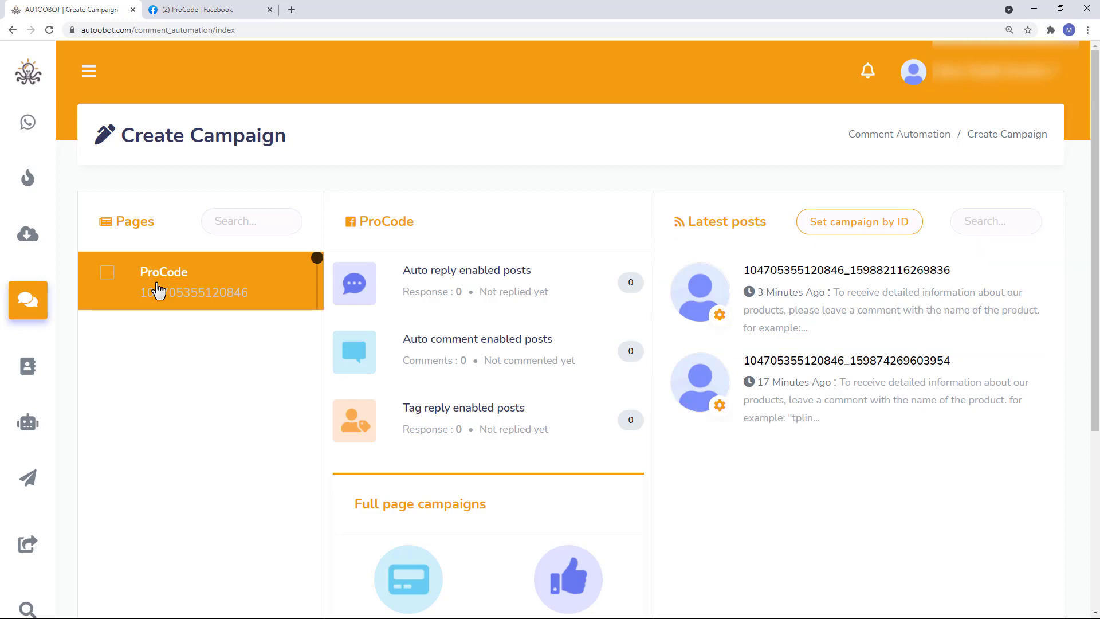
{"action": "left_click", "coordinate": [720, 315]}
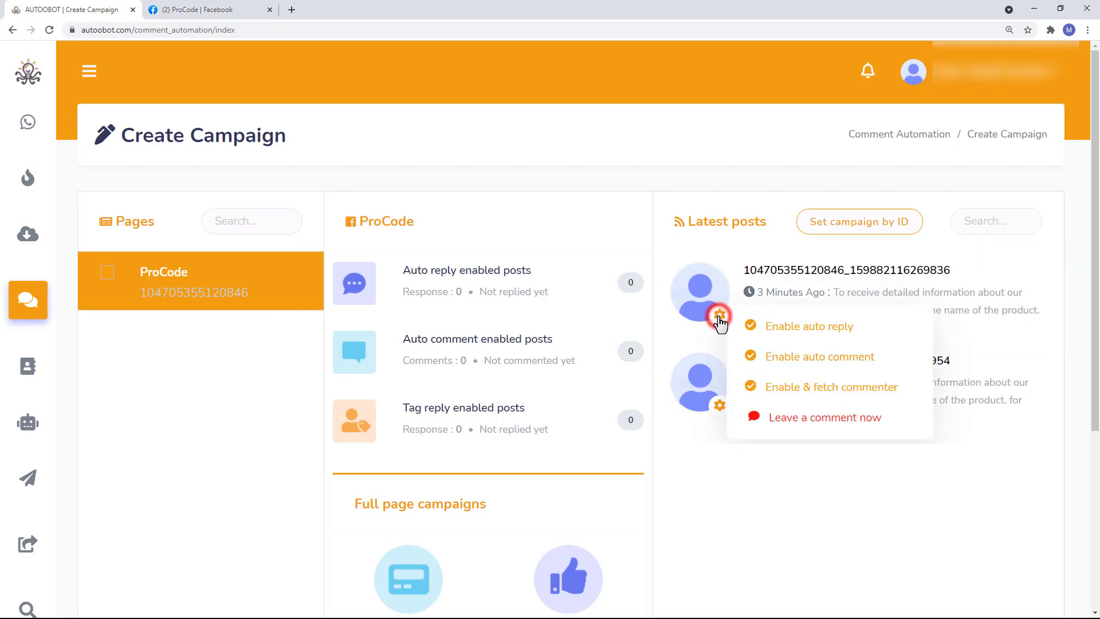
{"action": "left_click", "coordinate": [879, 332]}
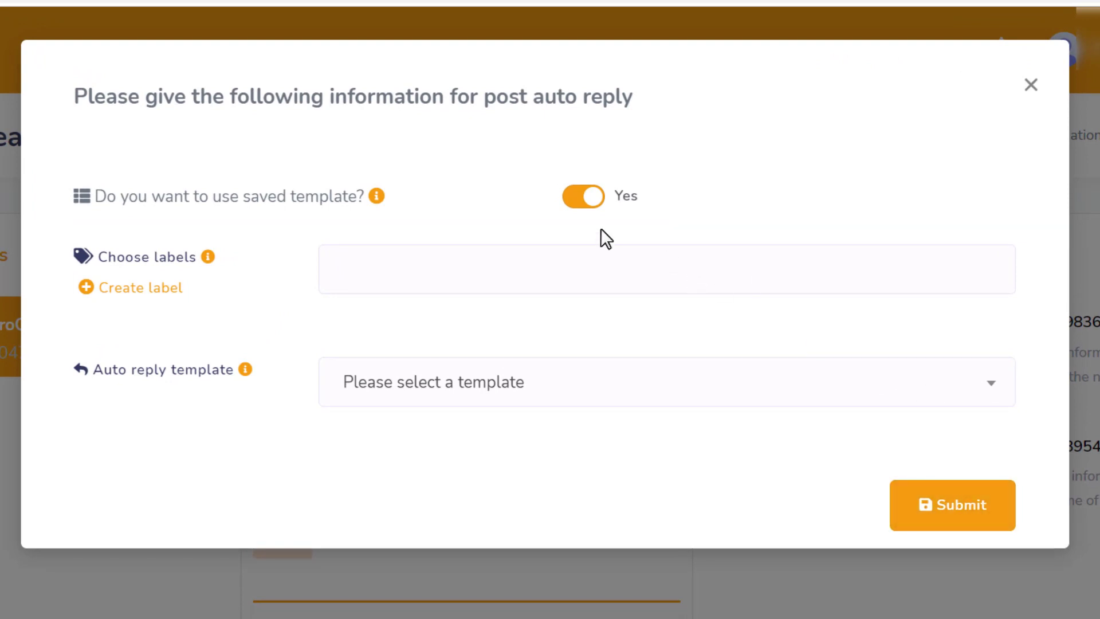
{"action": "left_click", "coordinate": [584, 198]}
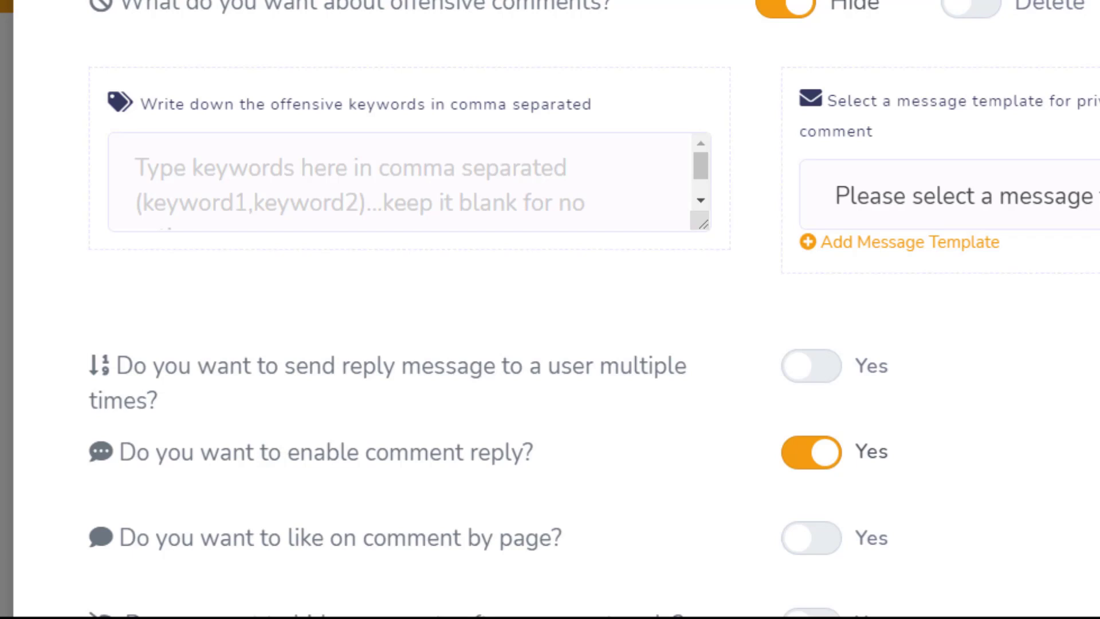
- Enable sending reply messages to a user multiple times and liking comments by the page
{"action": "left_click", "coordinate": [820, 376]}
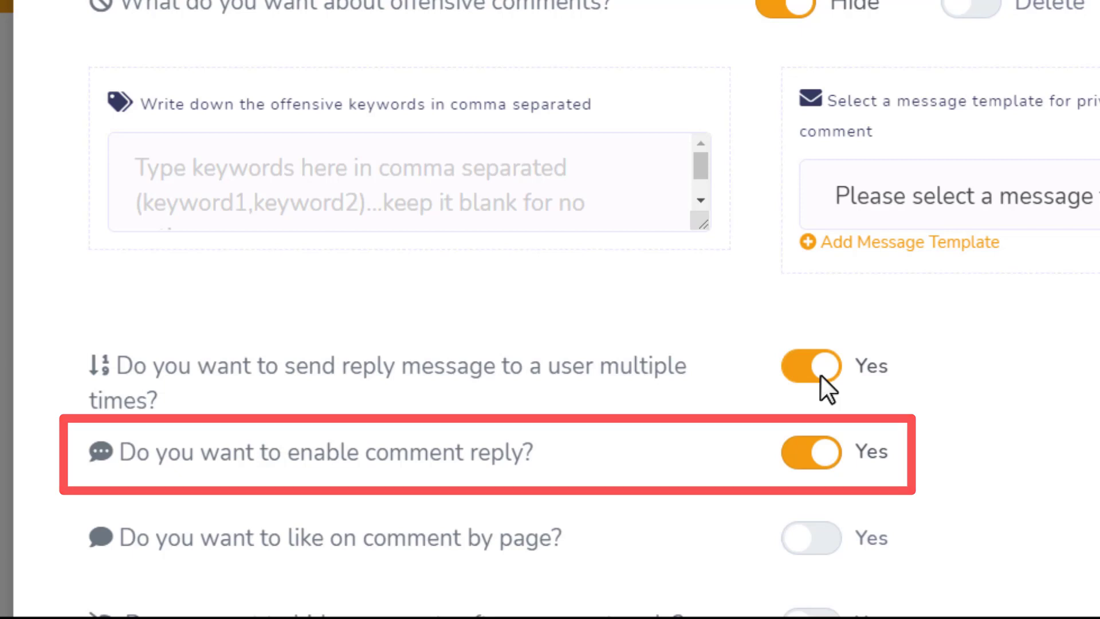
{"action": "scroll", "coordinate": [821, 376], "scroll_direction": "down", "scroll_amount": 5}
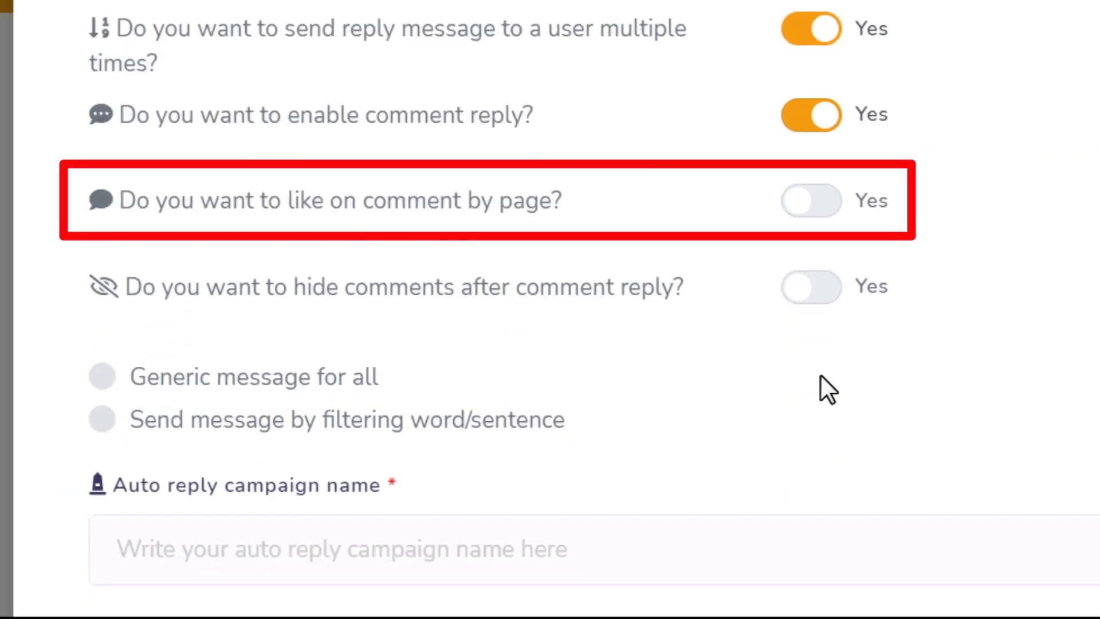
{"action": "left_click", "coordinate": [827, 213]}
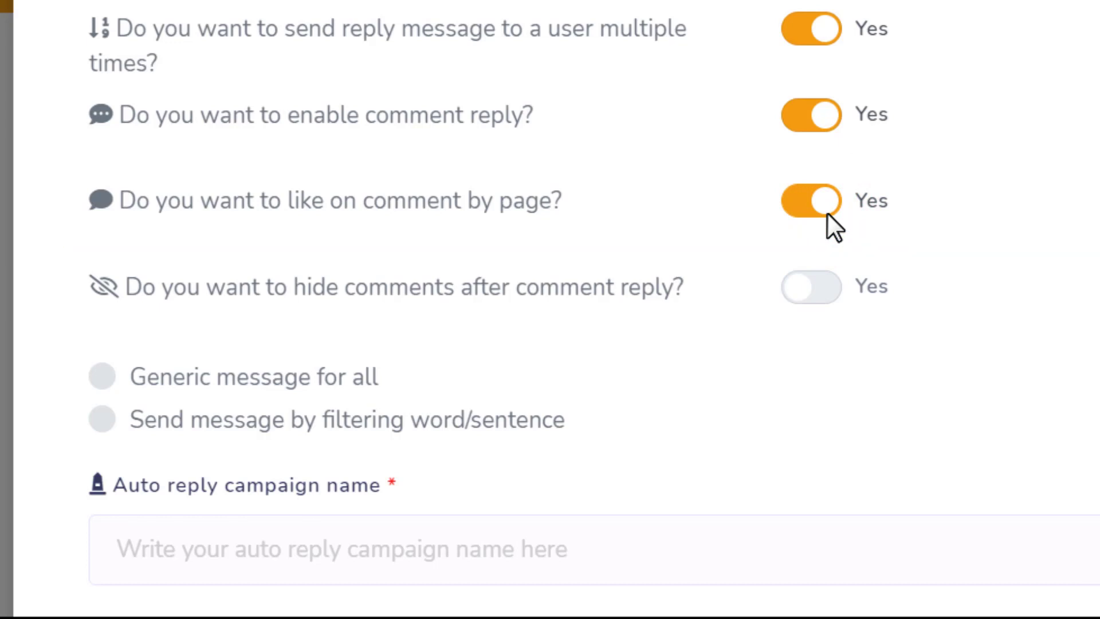
- Choose to send messages by filtering word/sentence and name the auto reply campaign "Contact Information"
{"action": "scroll", "coordinate": [827, 213], "scroll_direction": "down", "scroll_amount": 4}
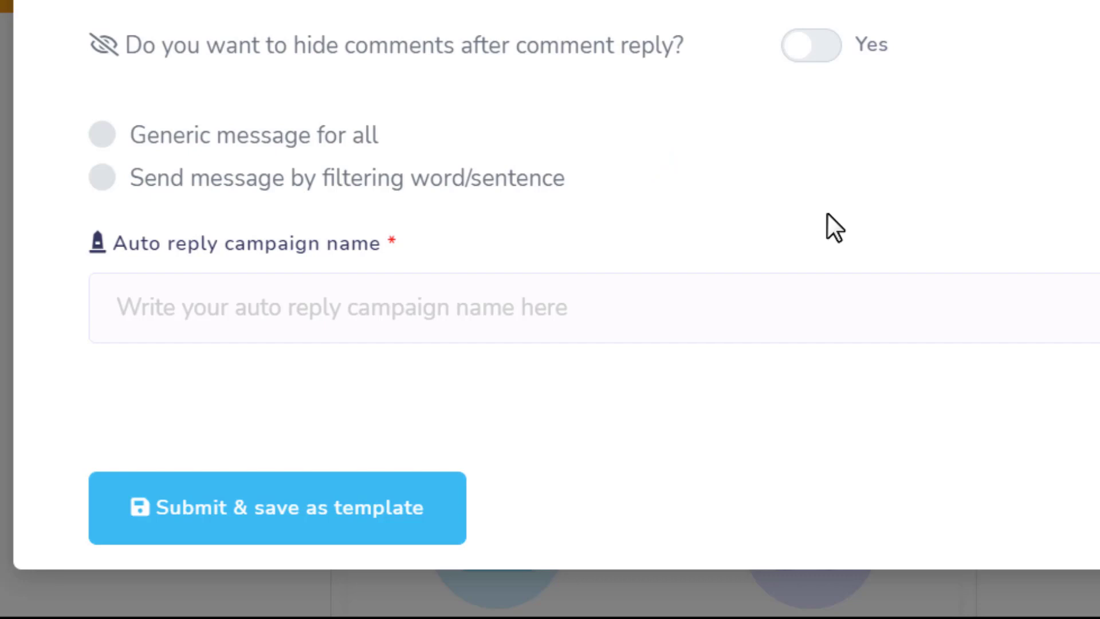
{"action": "left_click", "coordinate": [473, 184]}
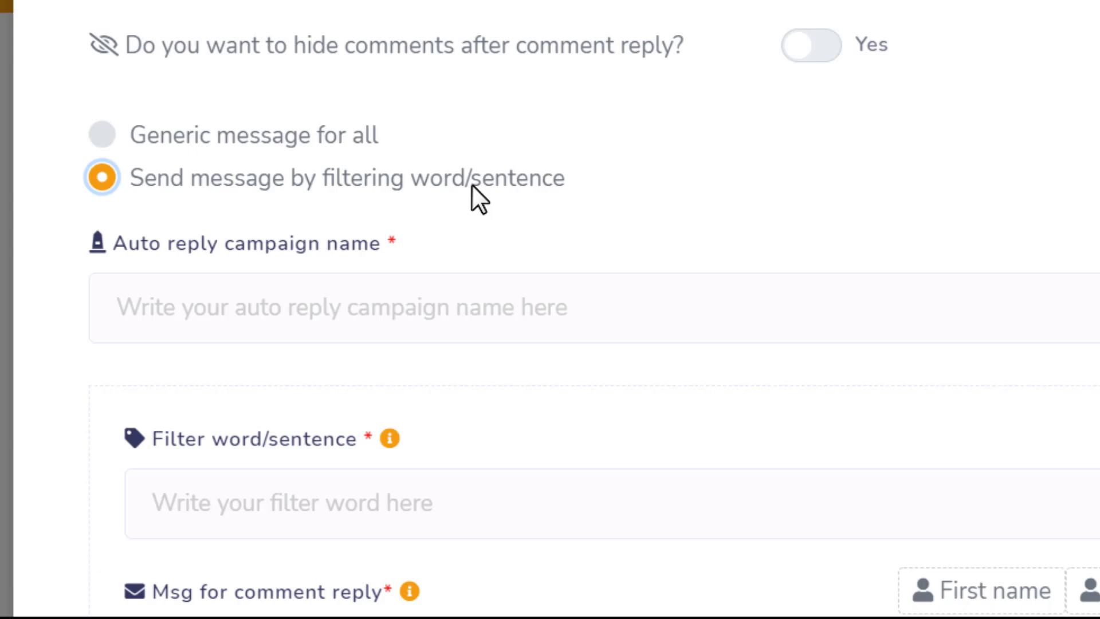
{"action": "scroll", "coordinate": [432, 222], "scroll_direction": "down", "scroll_amount": 5}
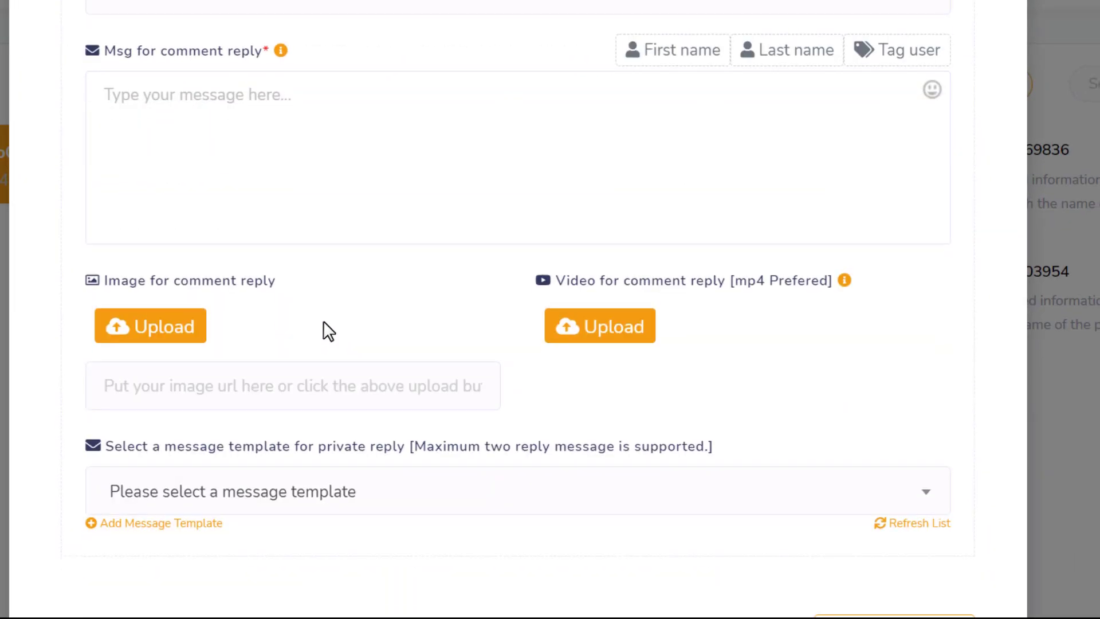
{"action": "scroll", "coordinate": [324, 323], "scroll_direction": "down", "scroll_amount": 4}
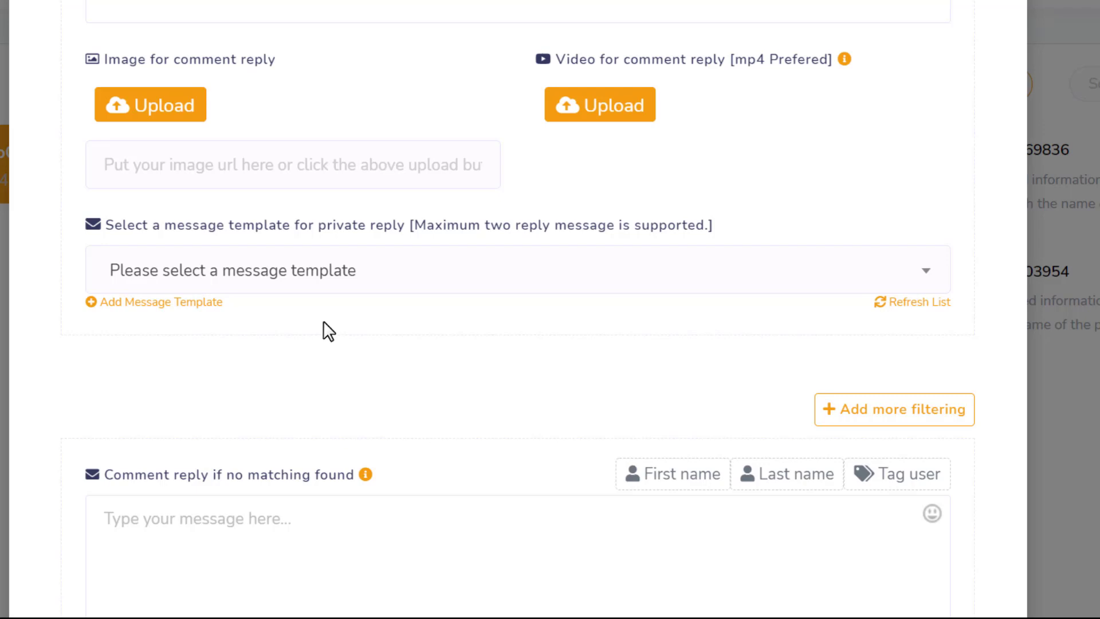
{"action": "scroll", "coordinate": [323, 322], "scroll_direction": "up", "scroll_amount": 5}
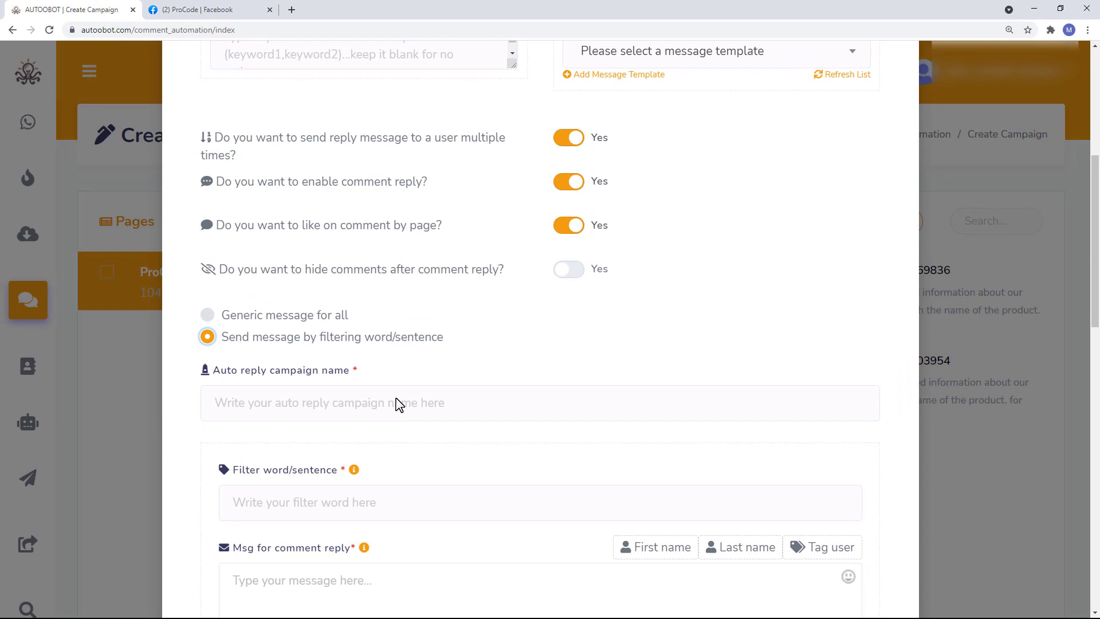
{"action": "left_click", "coordinate": [399, 403]}
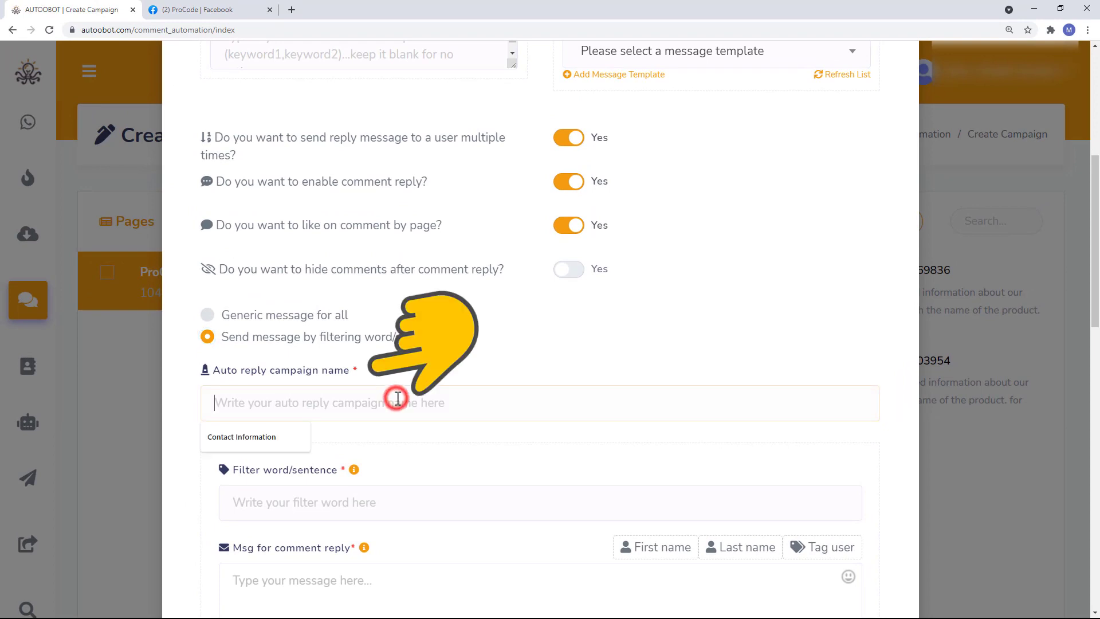
{"action": "type", "text": "Contact Information"}
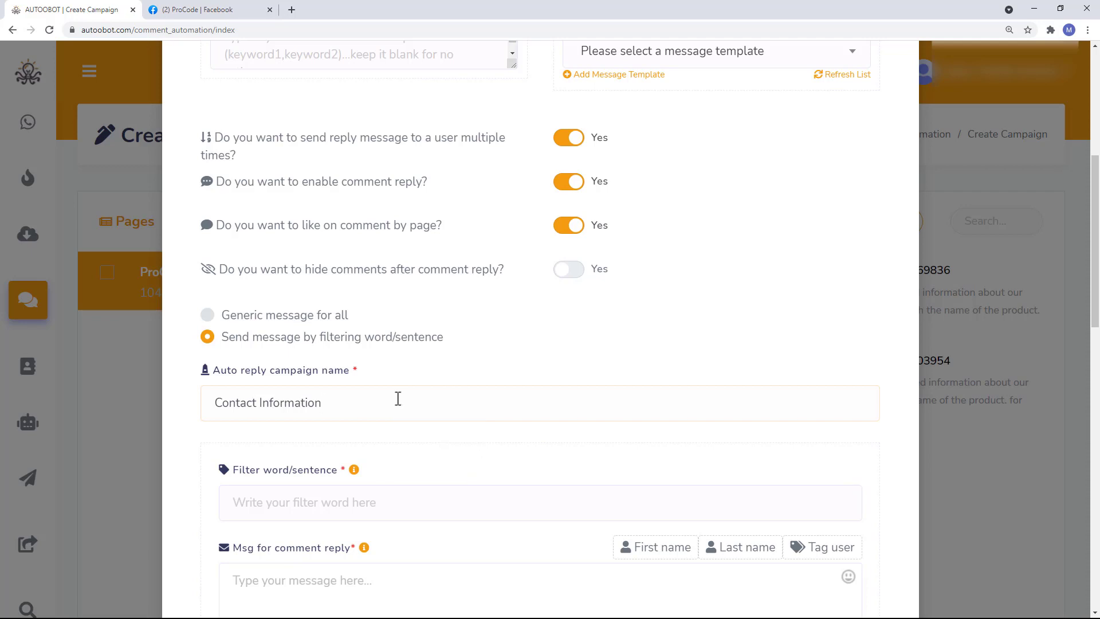
- Set the campaign's filter words to "contact,contact us,call"
{"action": "left_click", "coordinate": [393, 496]}
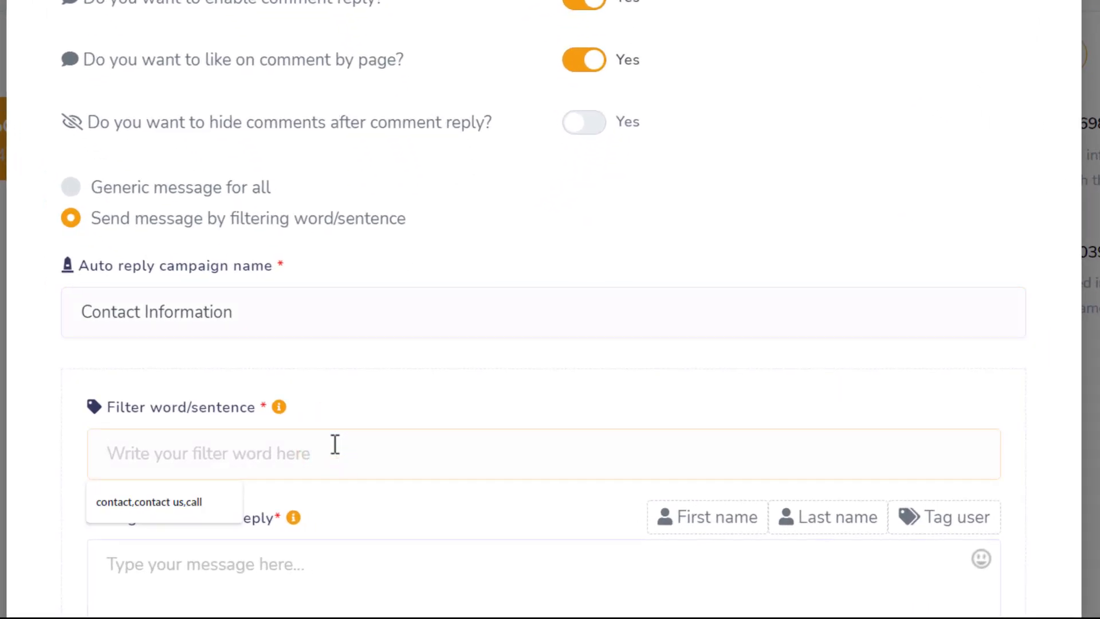
{"action": "type", "text": "contact"}
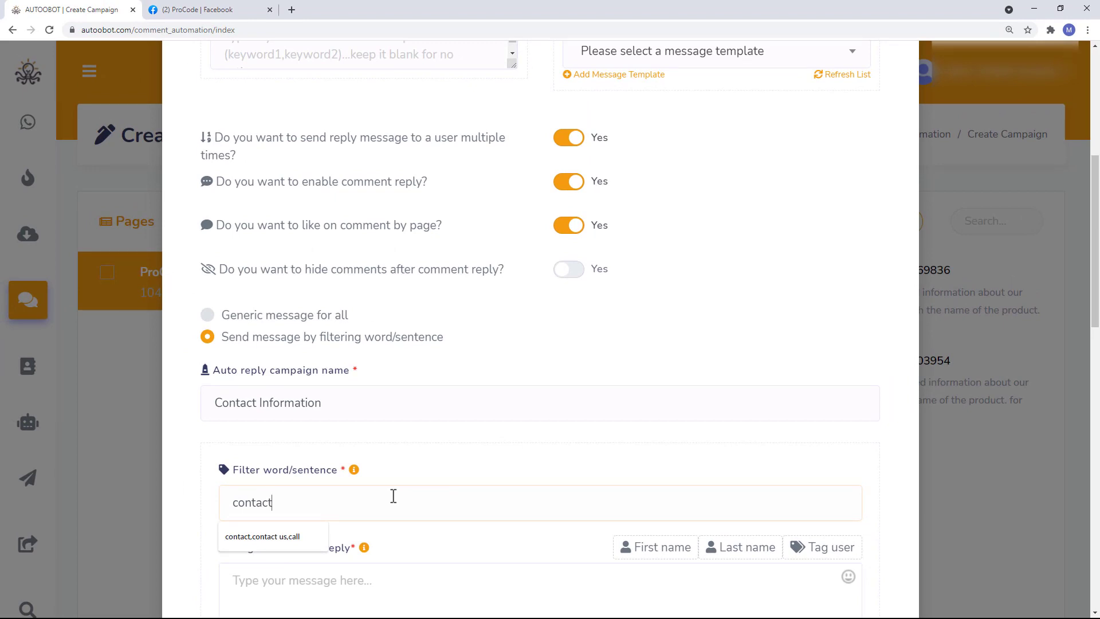
{"action": "type", "text": ",contact"}
{"action": "key", "text": "Down"}
{"action": "key", "text": "Return"}
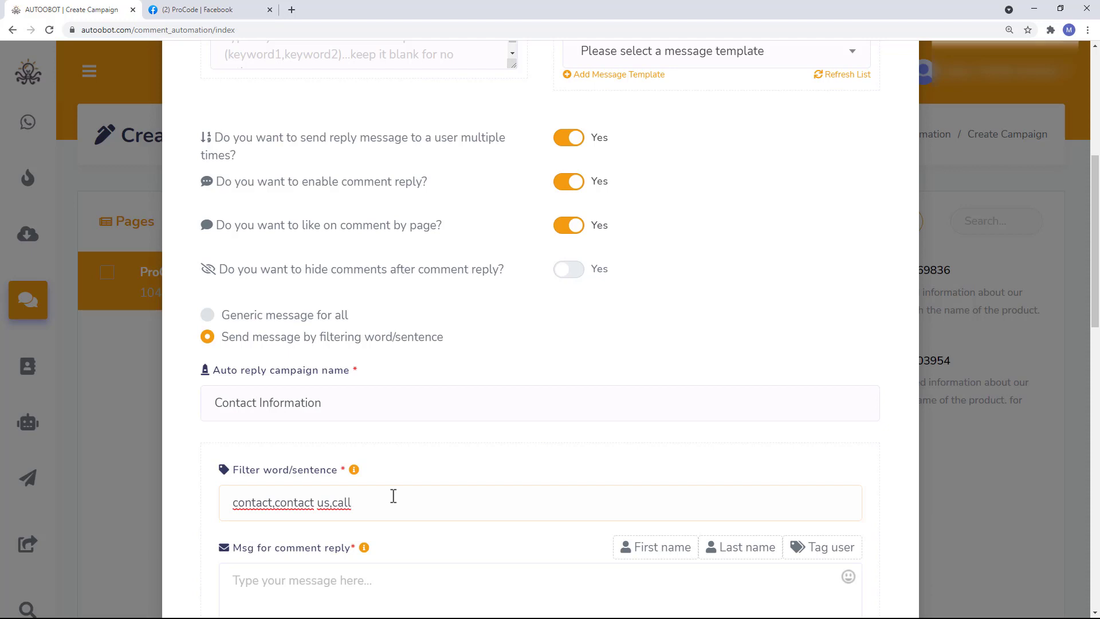
- Write the comment reply "Thank you #TAG_USER# for contaction us," followed by "Our contact information:" with phone and email, and attach the image meeting-1020144_640.jpg
{"action": "scroll", "coordinate": [394, 496], "scroll_direction": "down", "scroll_amount": 5}
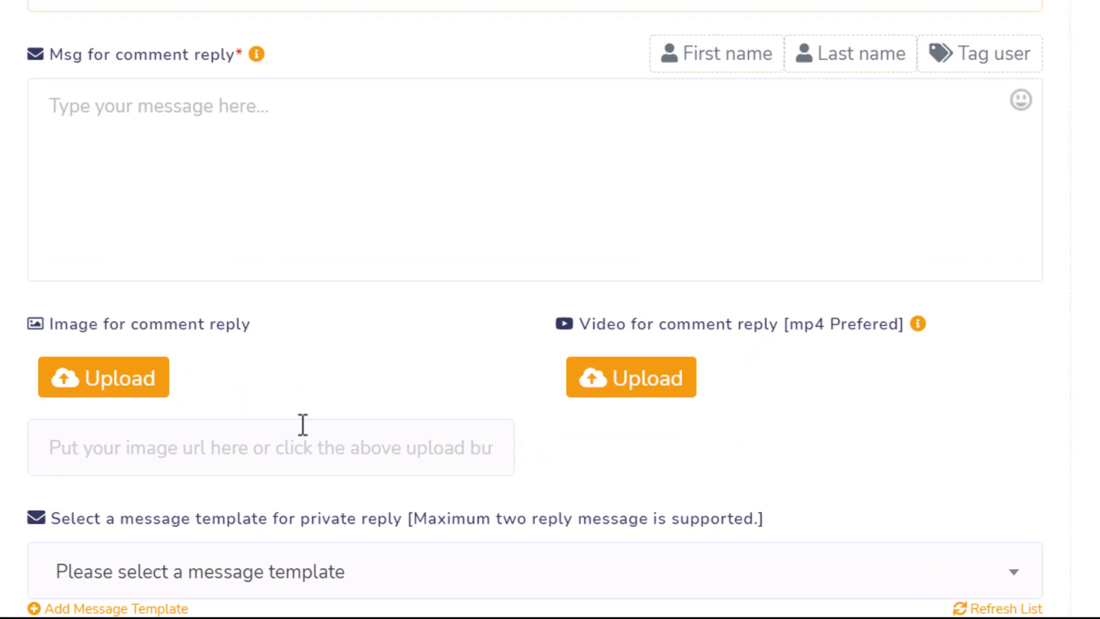
{"action": "left_click", "coordinate": [156, 151]}
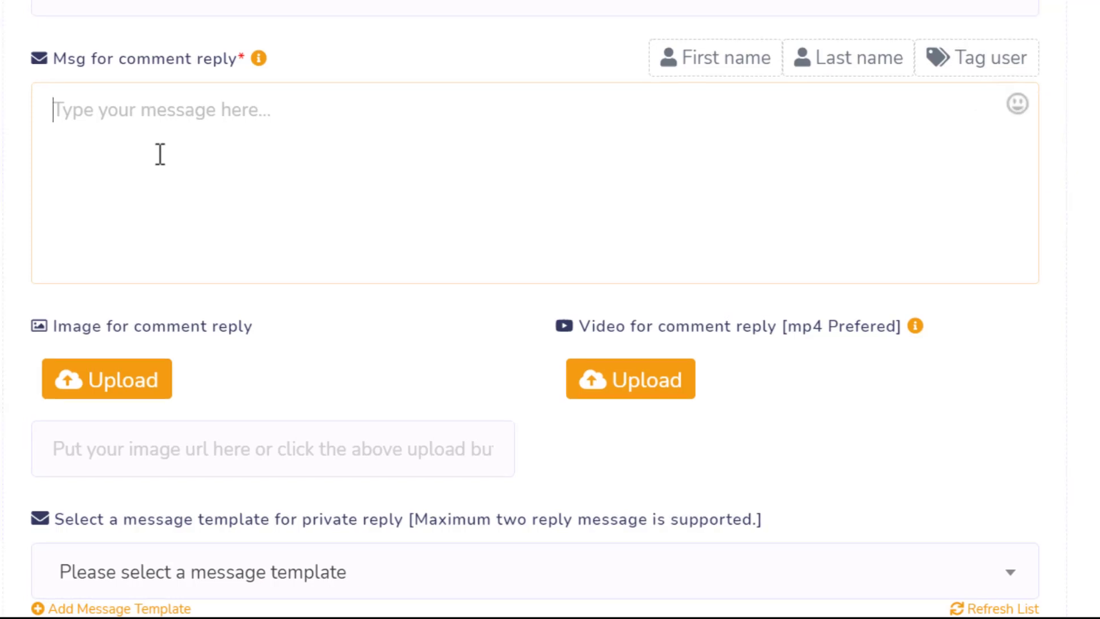
{"action": "type", "text": "Thank you"}
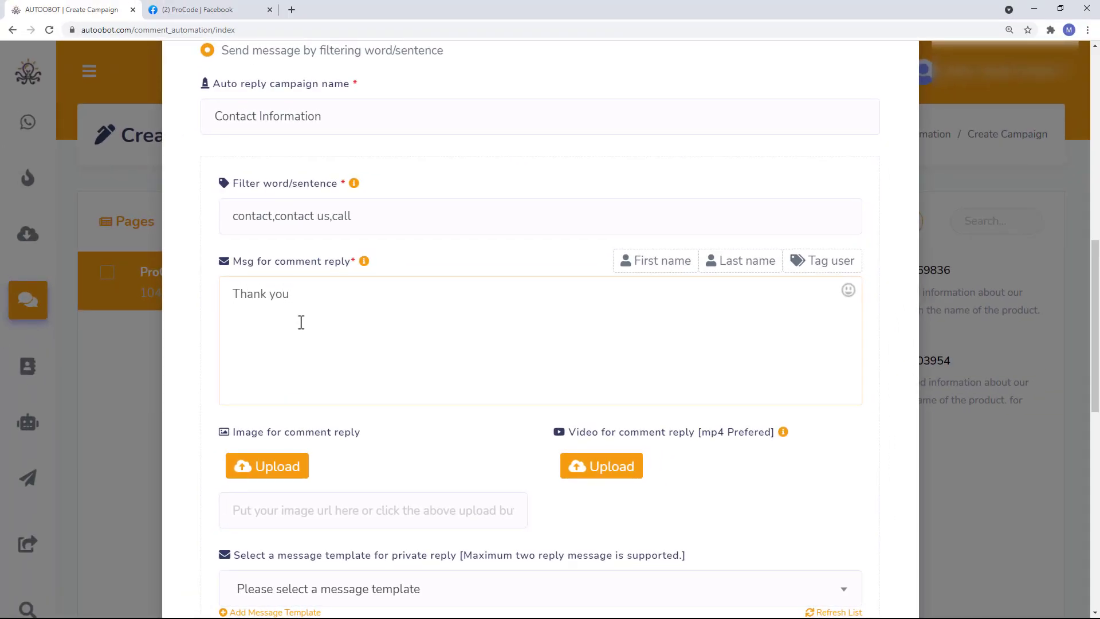
{"action": "left_click", "coordinate": [802, 268]}
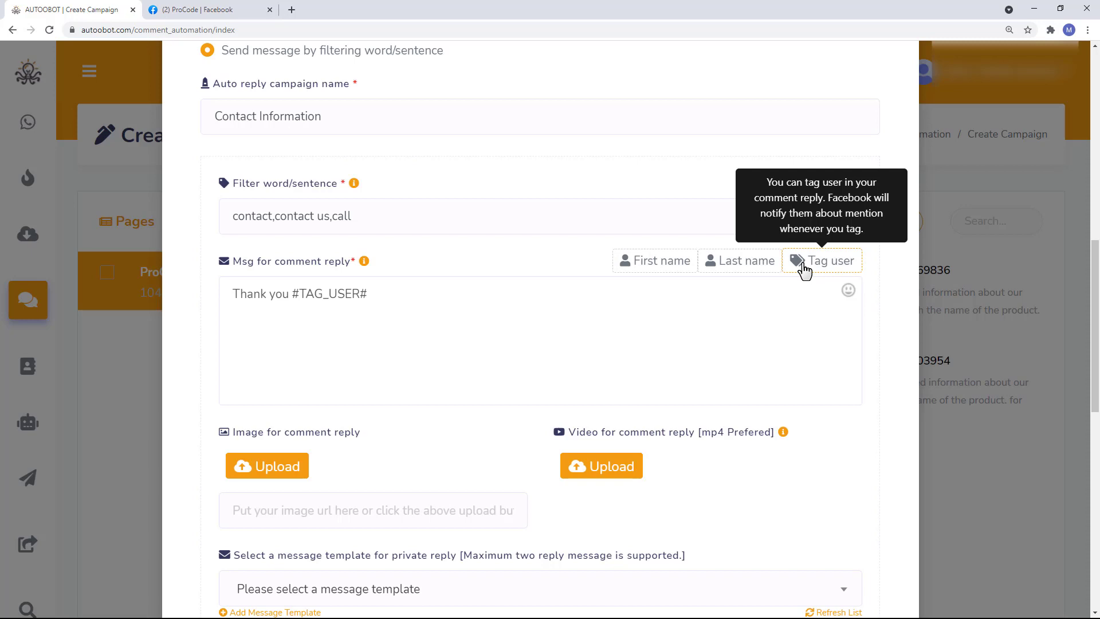
{"action": "left_click", "coordinate": [745, 305]}
{"action": "type", "text": "f"}
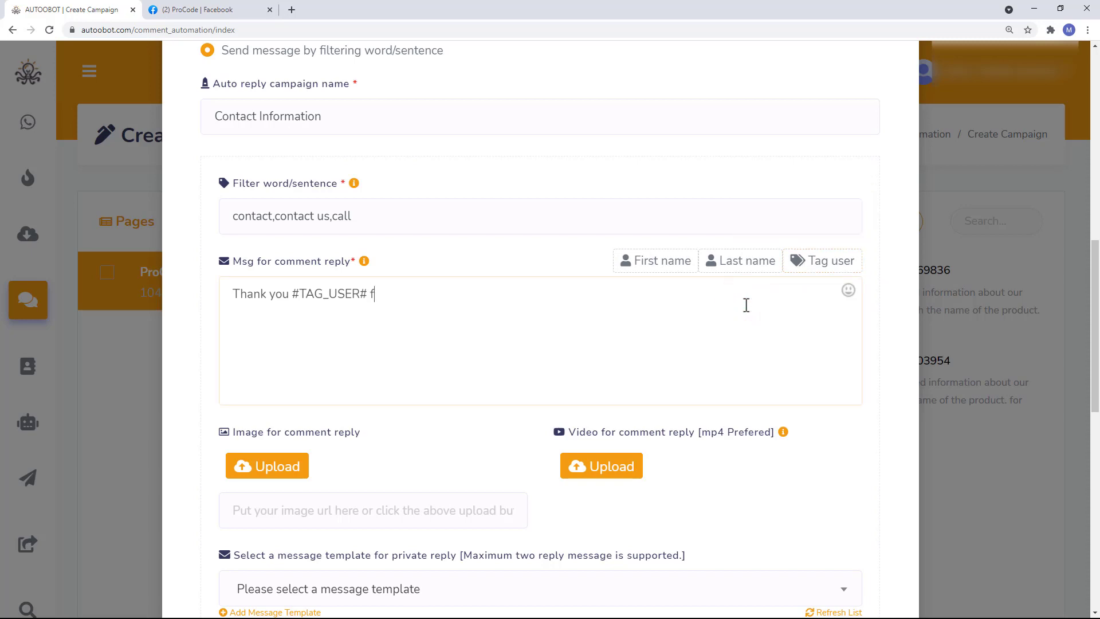
{"action": "type", "text": "or contaction us,"}
{"action": "key", "text": "Return"}
{"action": "key", "text": "ctrl+v"}
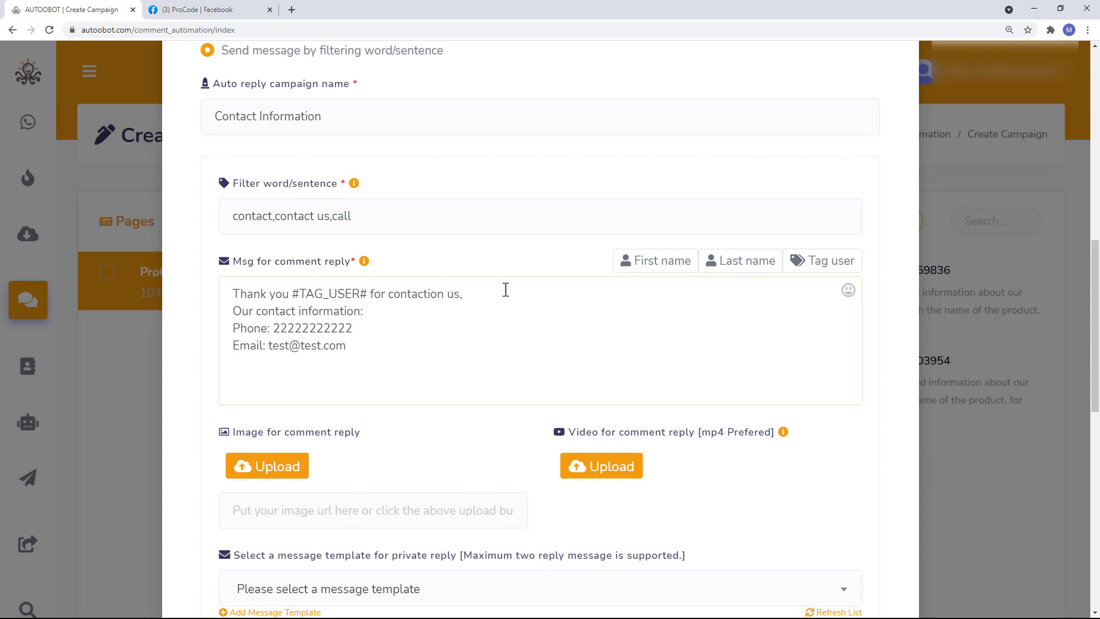
{"action": "key", "text": "BackSpace"}
{"action": "left_click", "coordinate": [282, 464]}
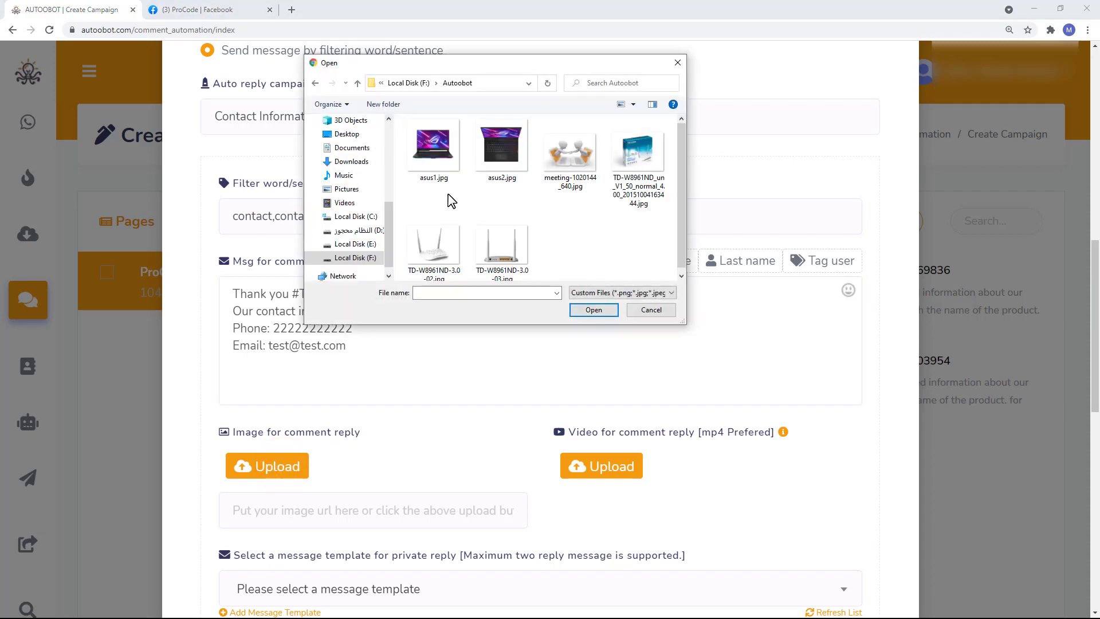
{"action": "double_click", "coordinate": [578, 159]}
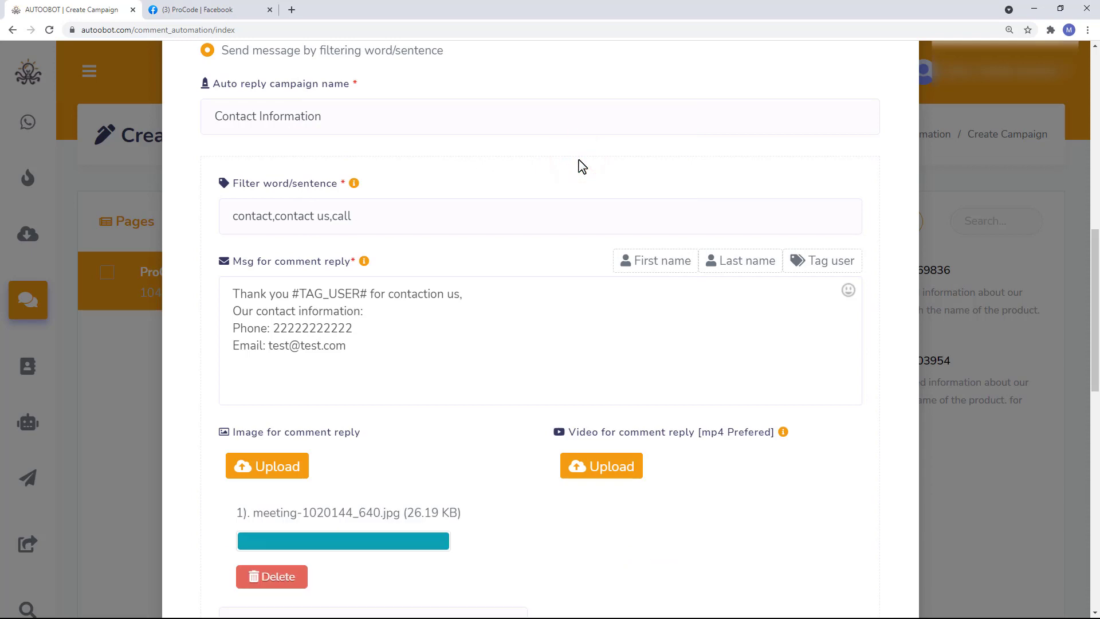
- Add another filter to the campaign with the filter words "tplink,tp-link,tp link"
{"action": "scroll", "coordinate": [582, 166], "scroll_direction": "down", "scroll_amount": 4}
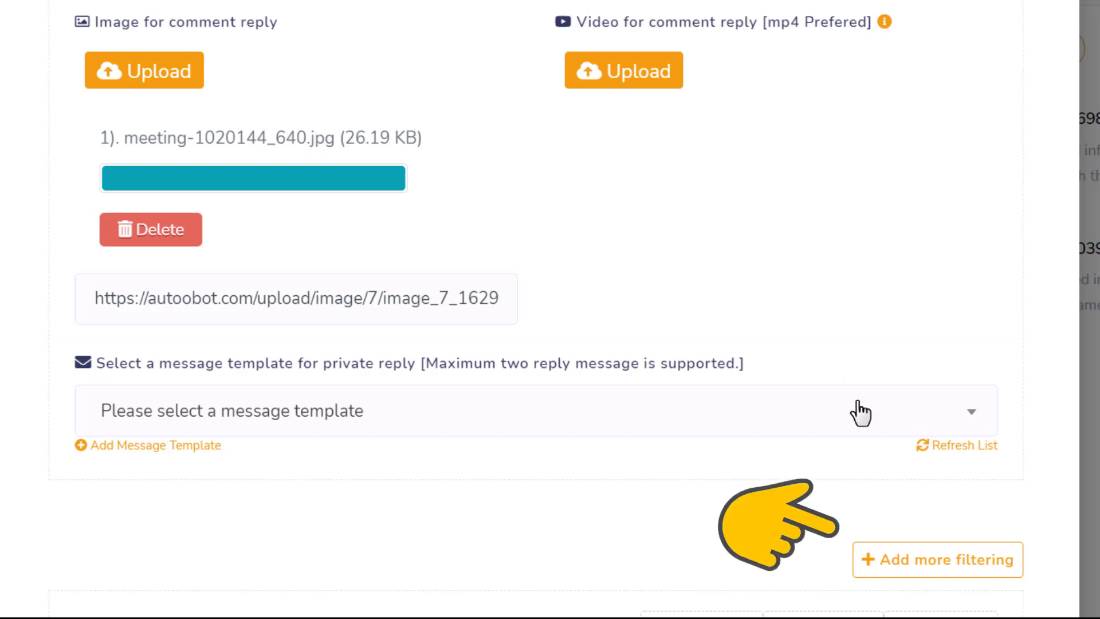
{"action": "left_click", "coordinate": [912, 559]}
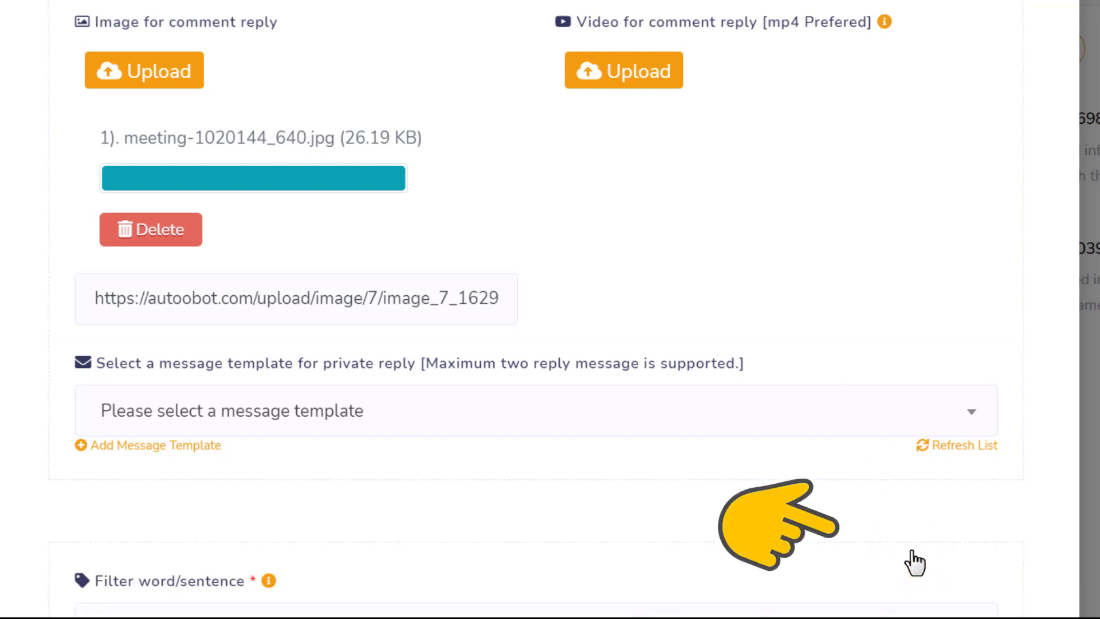
{"action": "scroll", "coordinate": [913, 560], "scroll_direction": "down", "scroll_amount": 3}
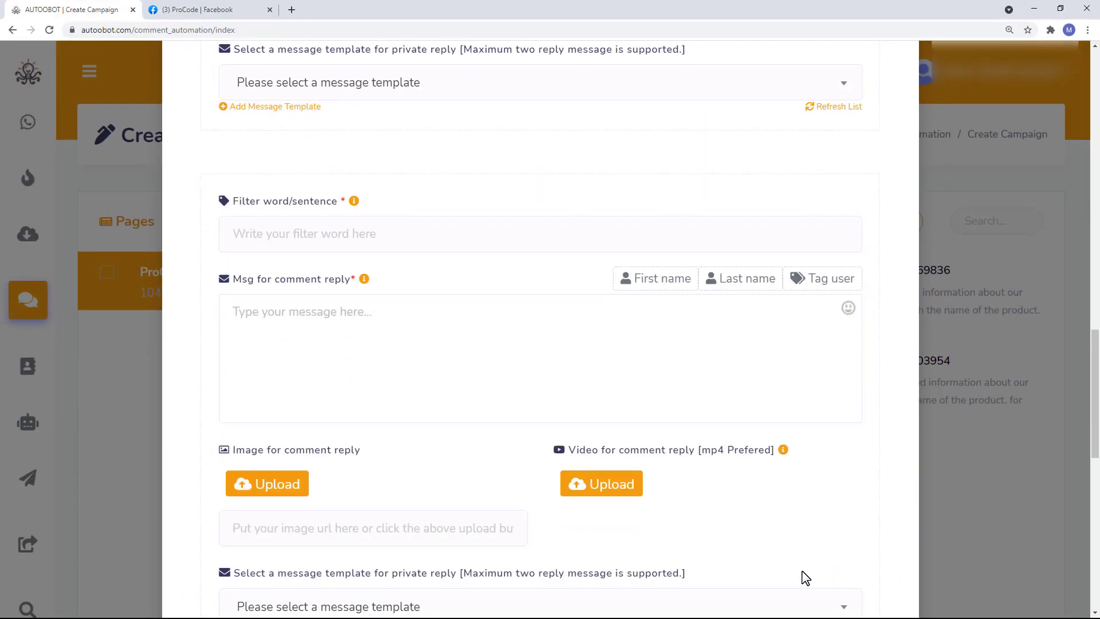
{"action": "scroll", "coordinate": [802, 578], "scroll_direction": "down", "scroll_amount": 3}
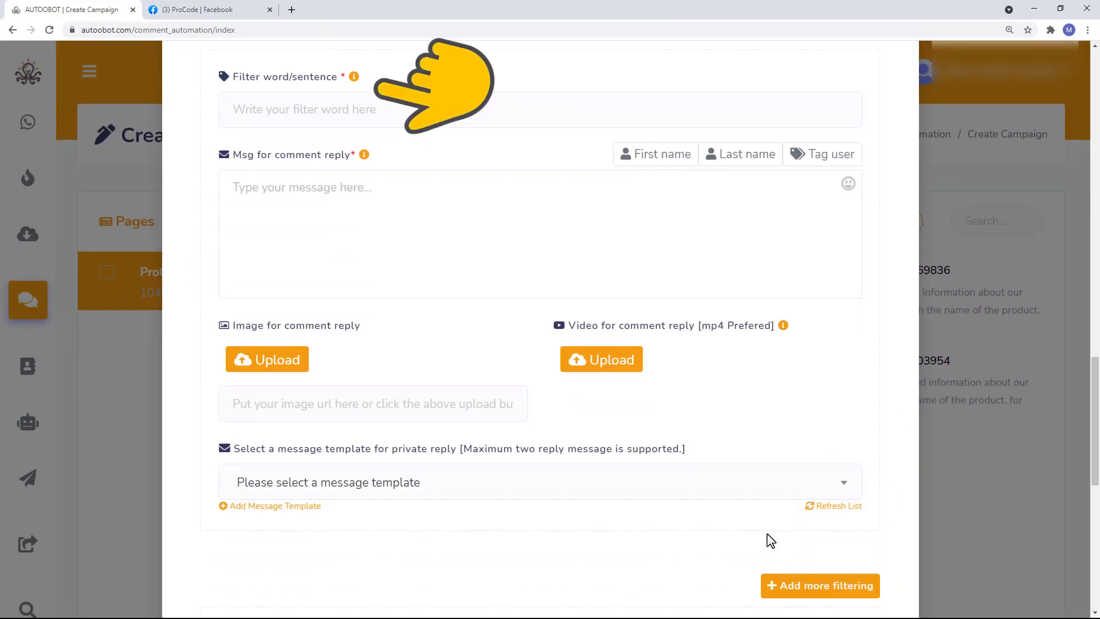
{"action": "left_click", "coordinate": [359, 117]}
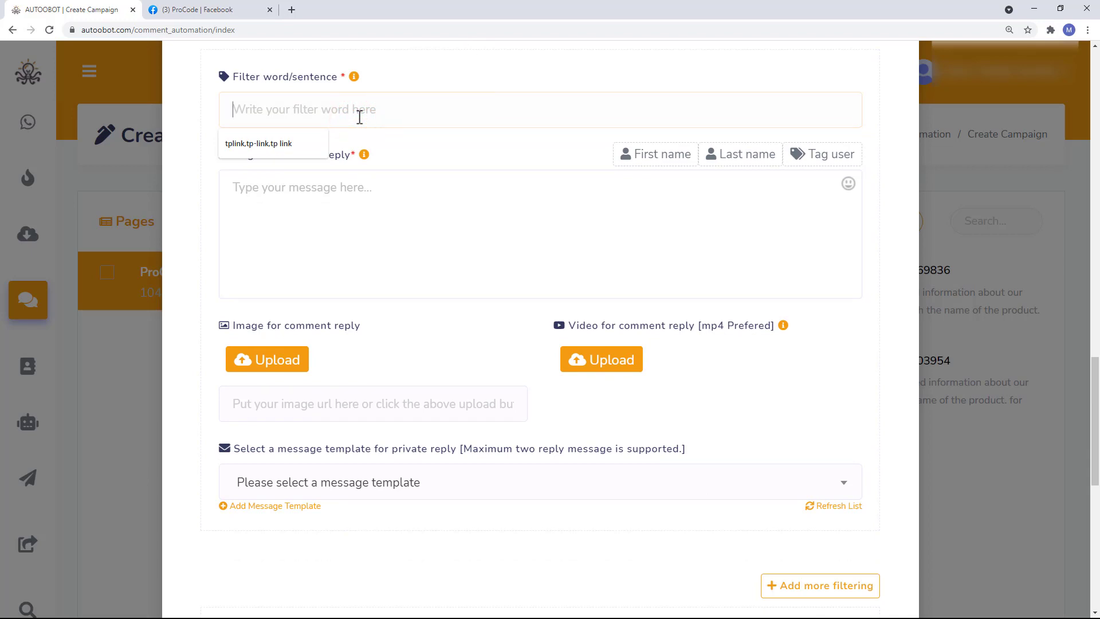
{"action": "type", "text": "tplink,tp-link"}
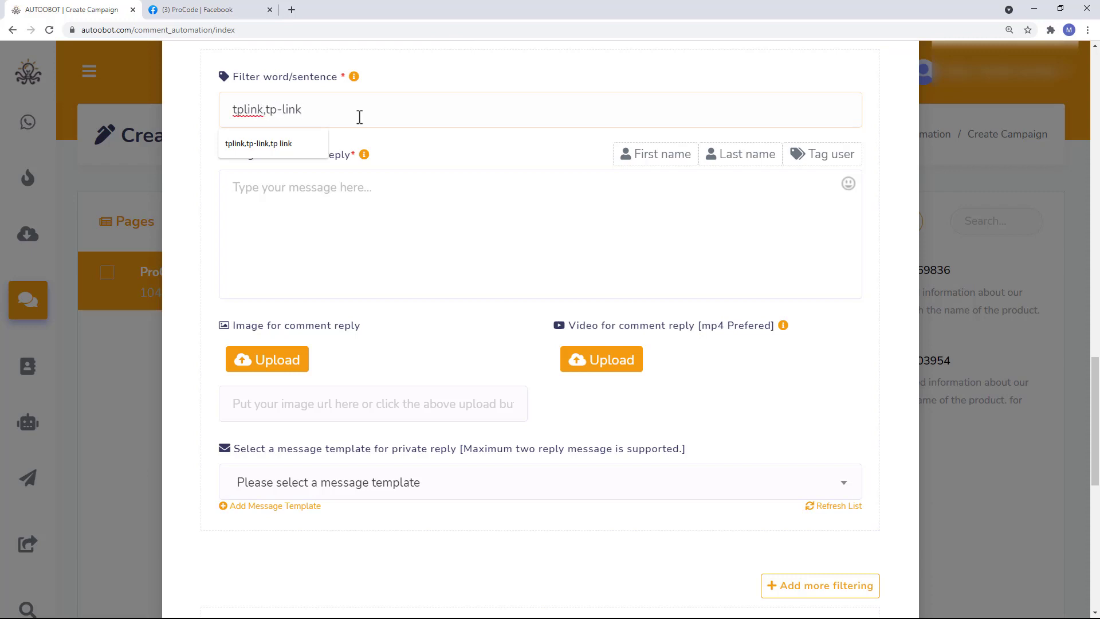
{"action": "type", "text": ",tp link"}
- Write the second filter's comment reply "Thank you #TAG_USER# for interesting in TP-Link products, we sent you private reply with details via messenger.."
{"action": "left_click", "coordinate": [356, 190]}
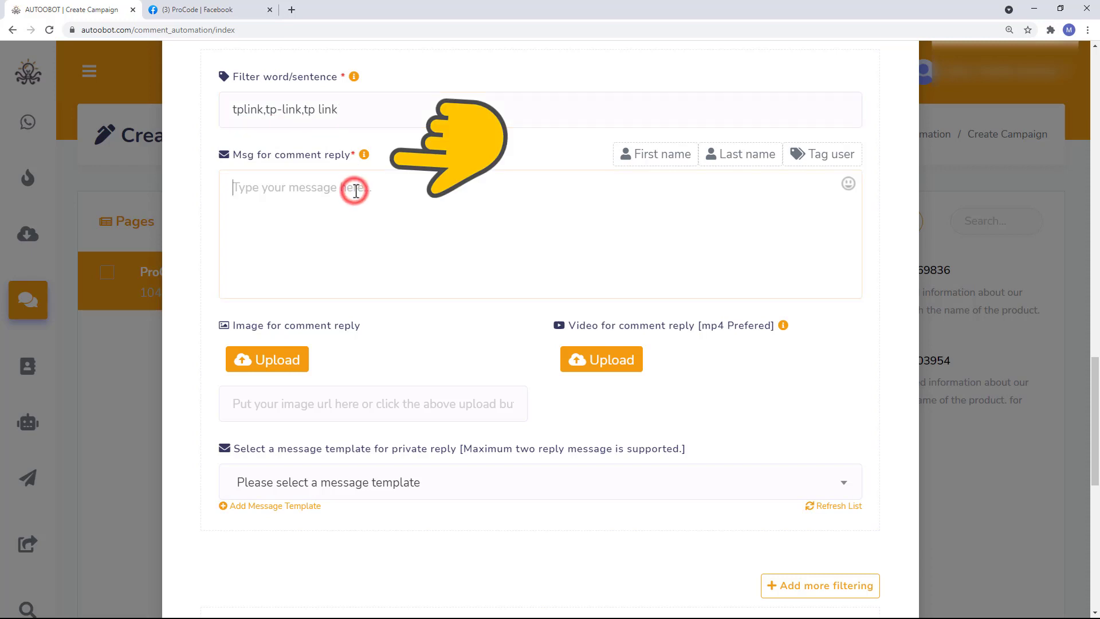
{"action": "type", "text": "Thank"}
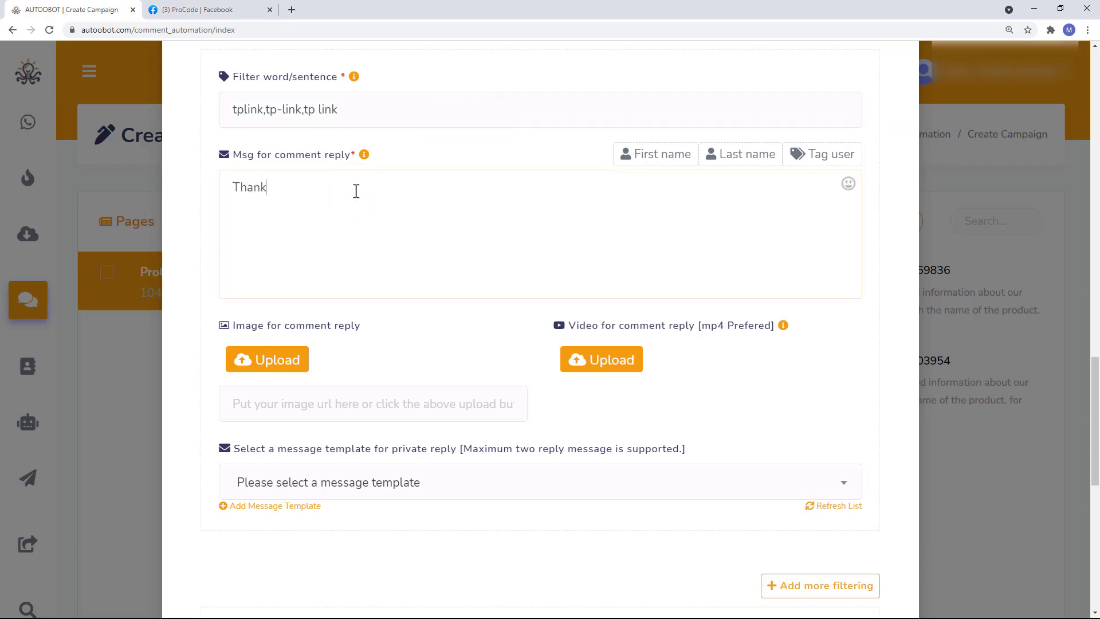
{"action": "type", "text": " you"}
{"action": "left_click", "coordinate": [828, 153]}
{"action": "left_click", "coordinate": [617, 184]}
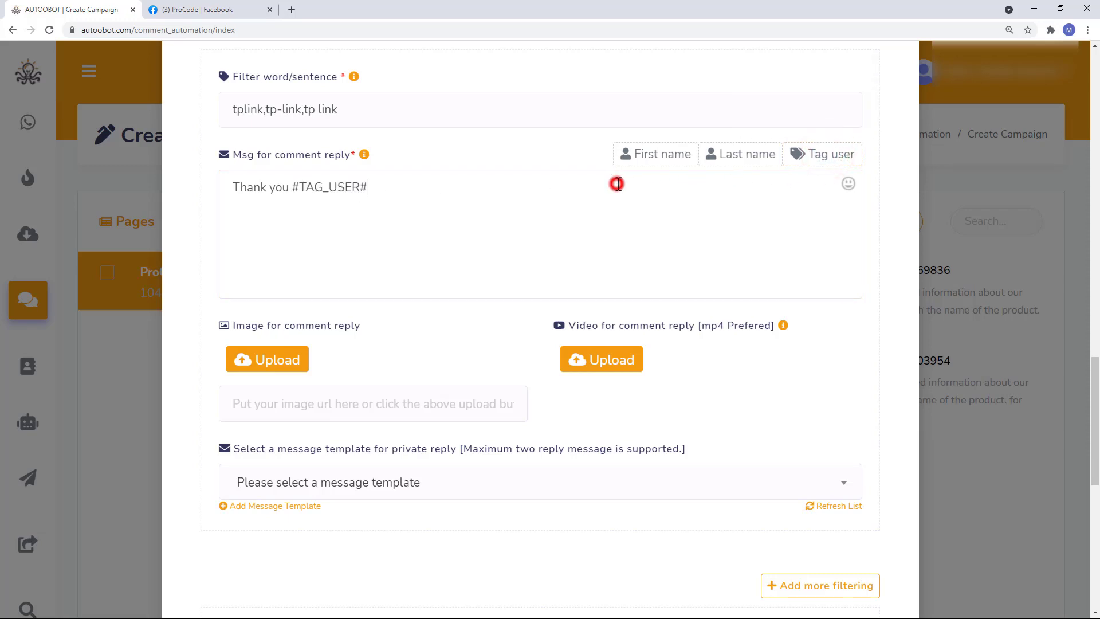
{"action": "type", "text": "for interesting in"}
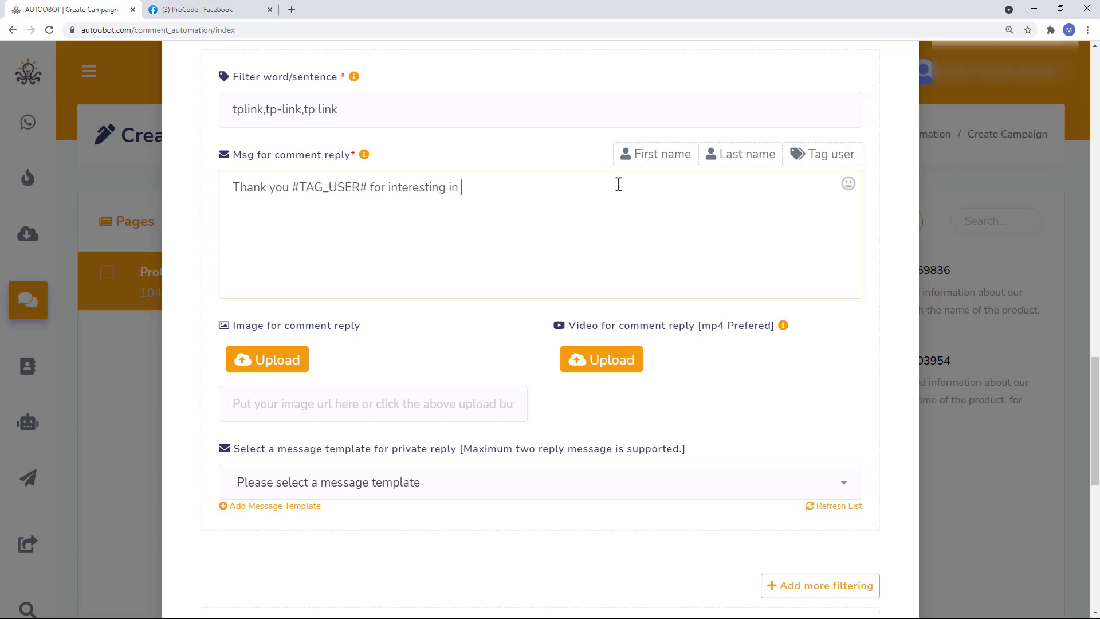
{"action": "type", "text": " TP-Link products,"}
{"action": "left_click", "coordinate": [746, 205]}
{"action": "type", "text": "we sent you private reply"}
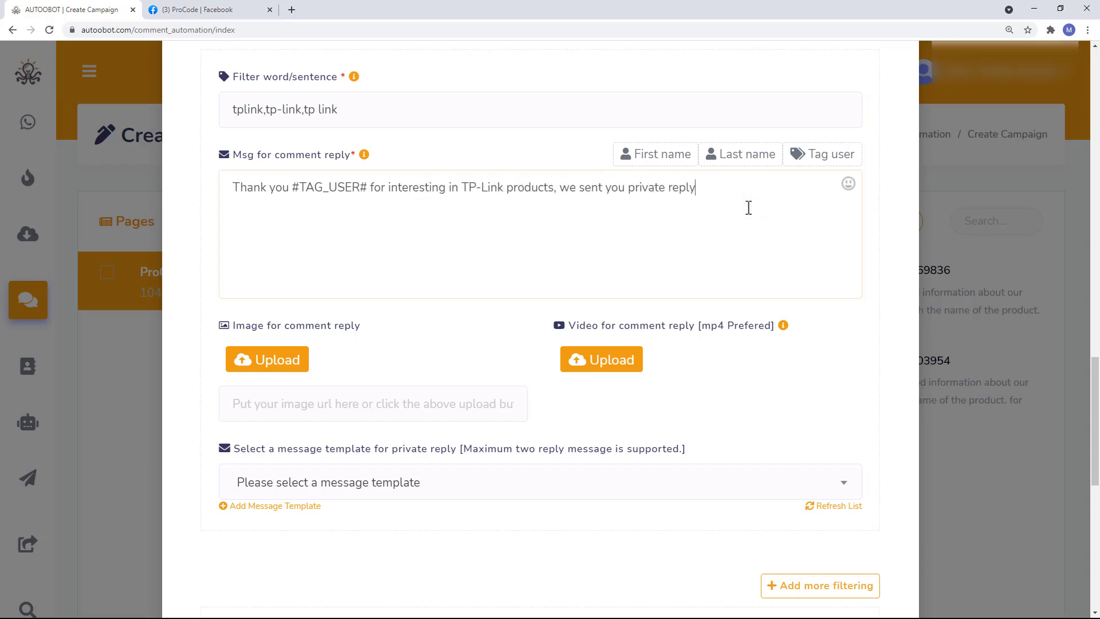
{"action": "type", "text": " with details via messenger.."}
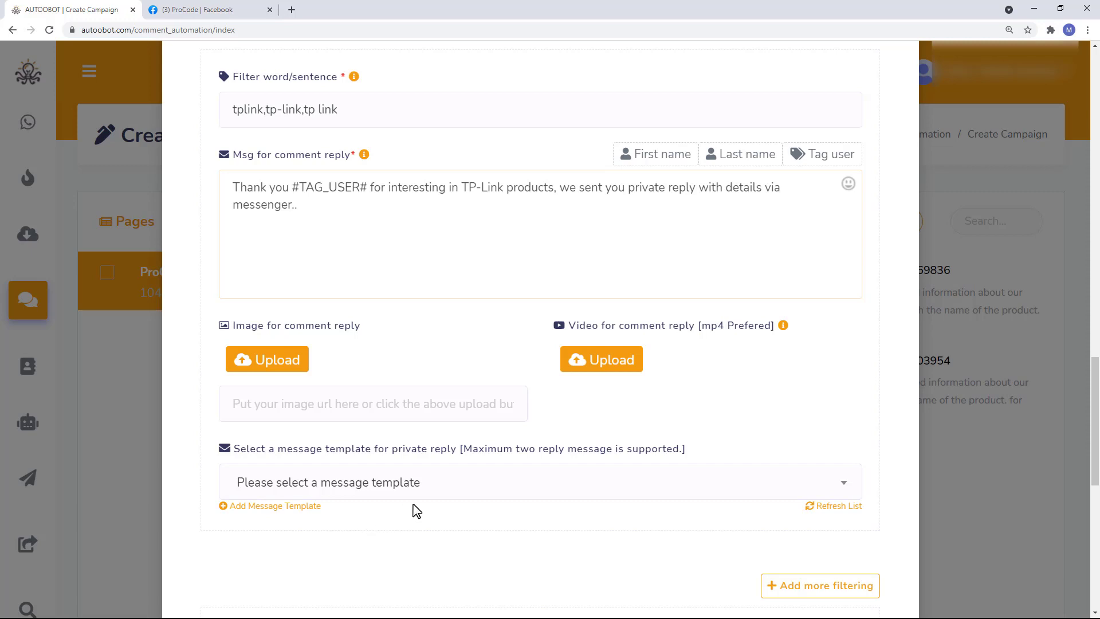
- Add a new message template for the second filter's private reply and name it "TP-Link Private Reply"
{"action": "left_click", "coordinate": [519, 486]}
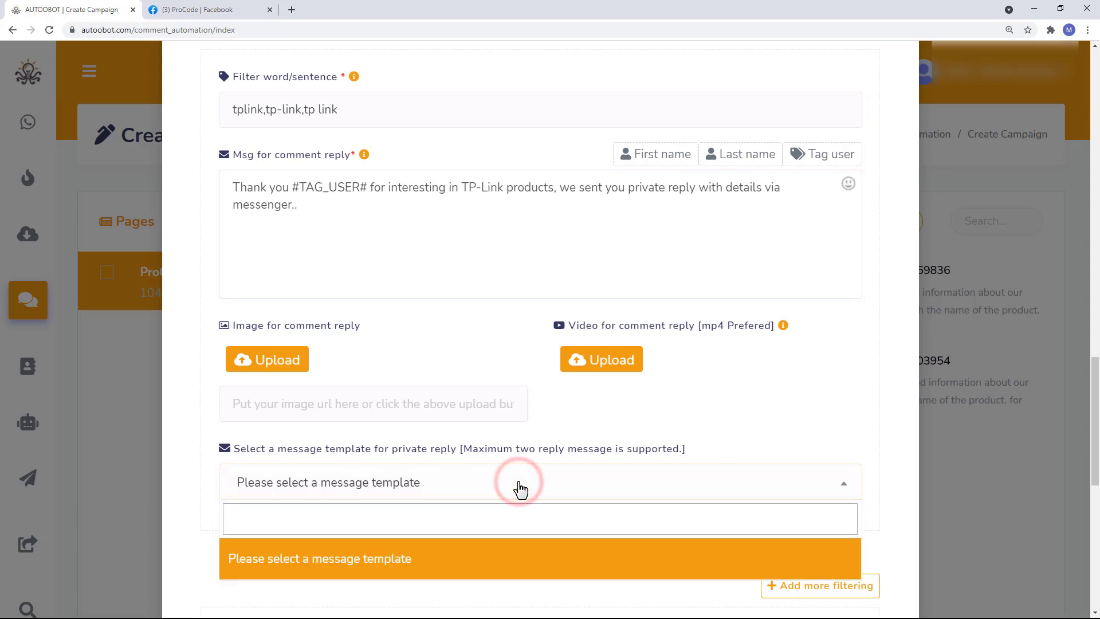
{"action": "left_click", "coordinate": [519, 486]}
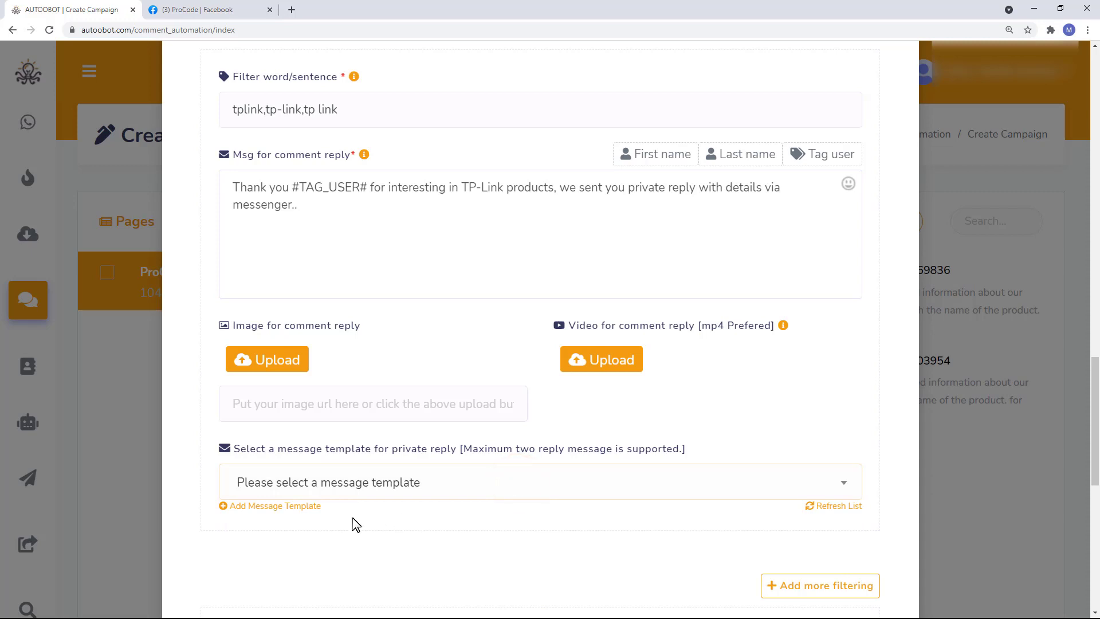
{"action": "left_click", "coordinate": [306, 510]}
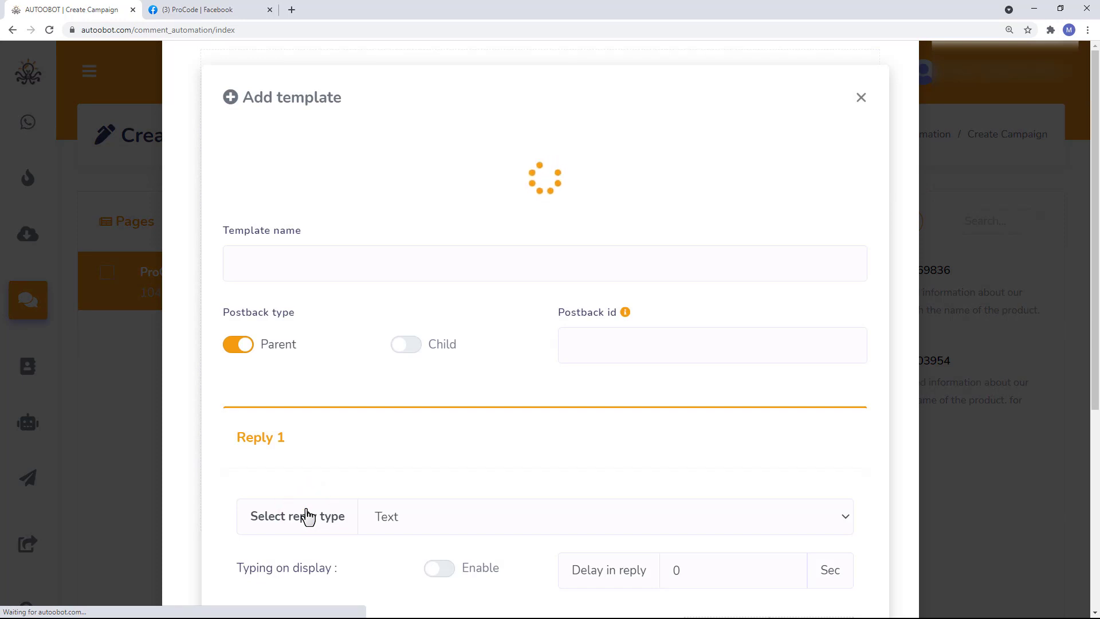
{"action": "left_click", "coordinate": [391, 186]}
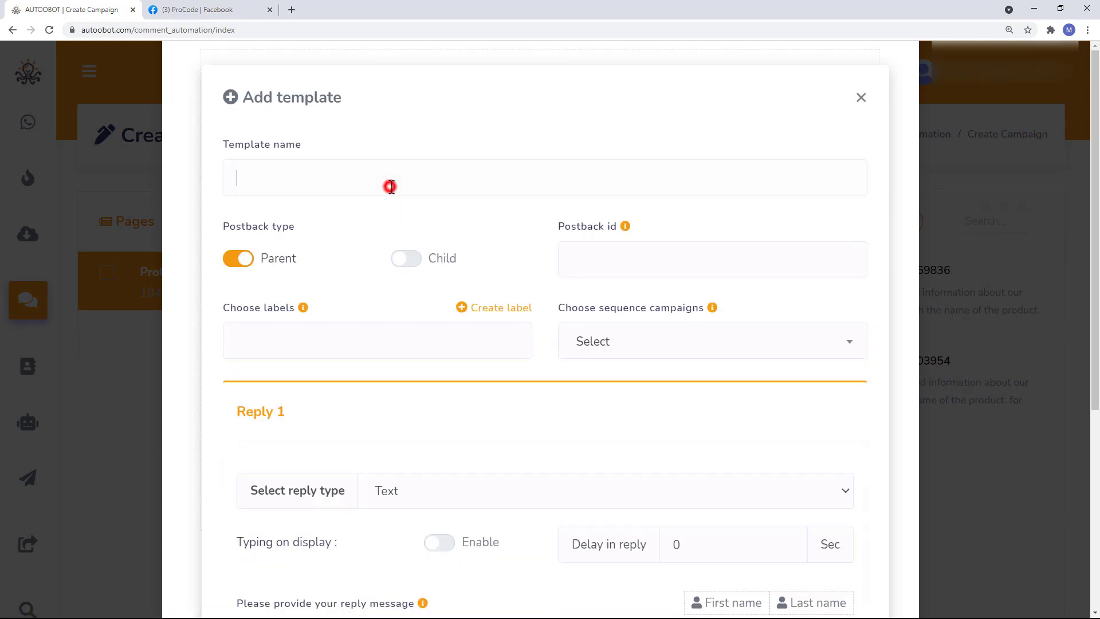
{"action": "type", "text": "TP-Link Private REply"}
{"action": "key", "text": "BackSpace"}
{"action": "key", "text": "BackSpace"}
{"action": "key", "text": "BackSpace"}
{"action": "key", "text": "BackSpace"}
{"action": "type", "text": "eply"}
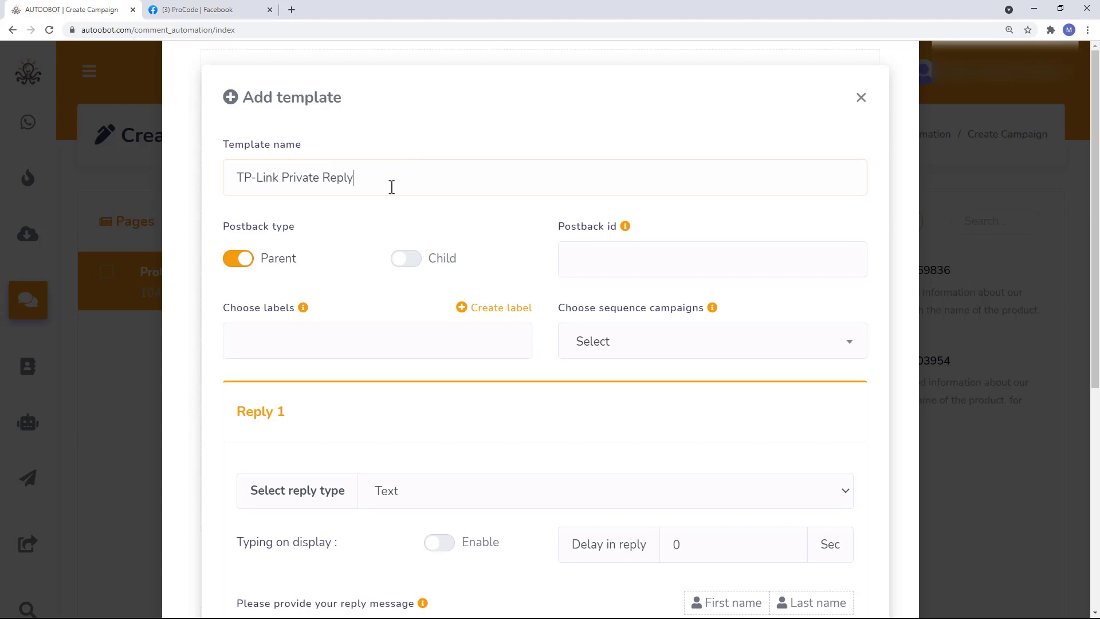
- Set the template's postback id to "tplink_reply_1"
{"action": "left_click", "coordinate": [601, 261]}
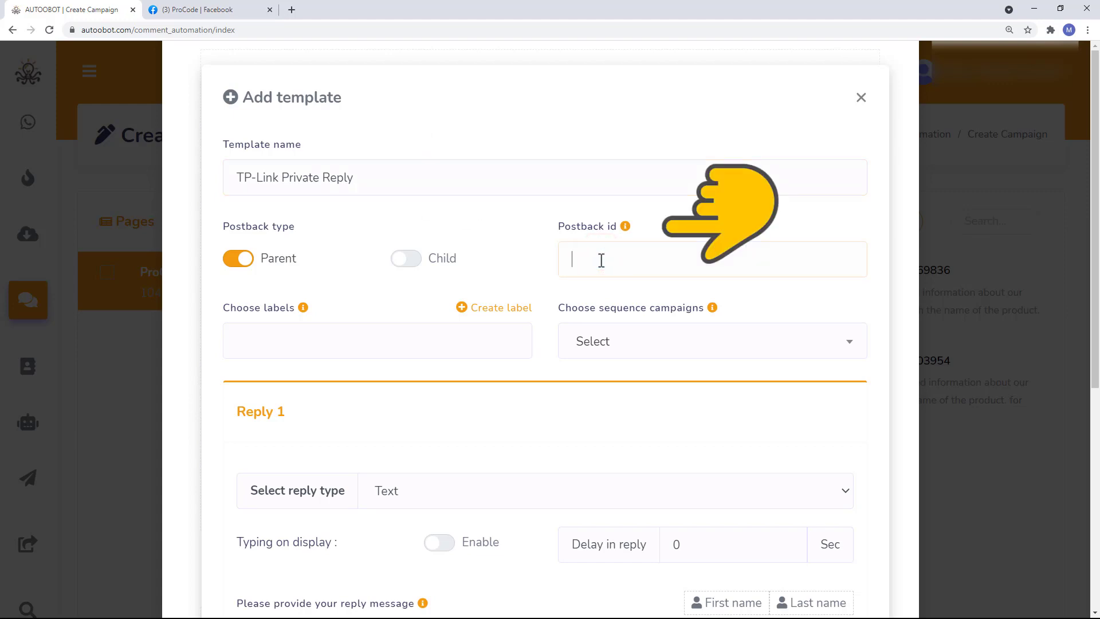
{"action": "type", "text": "tplink"}
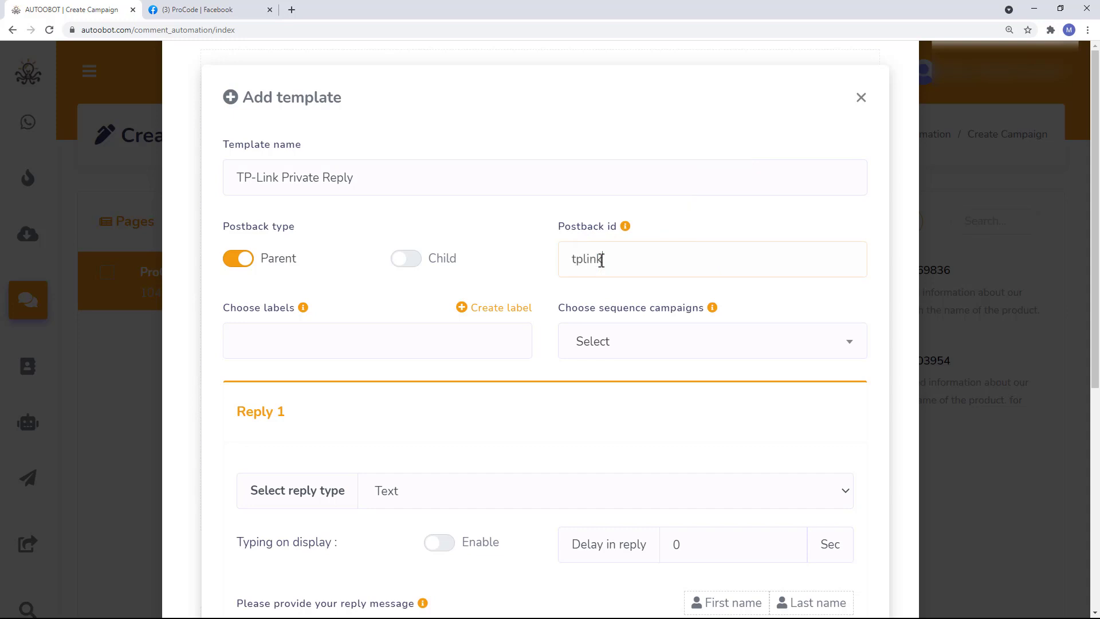
{"action": "type", "text": "_reply_1"}
- Keep Reply 1 as Text and write the message "Thank you #LEAD_USER_FIRST_NAME# for contacting us", using the first-name variable
{"action": "scroll", "coordinate": [605, 289], "scroll_direction": "down", "scroll_amount": 4}
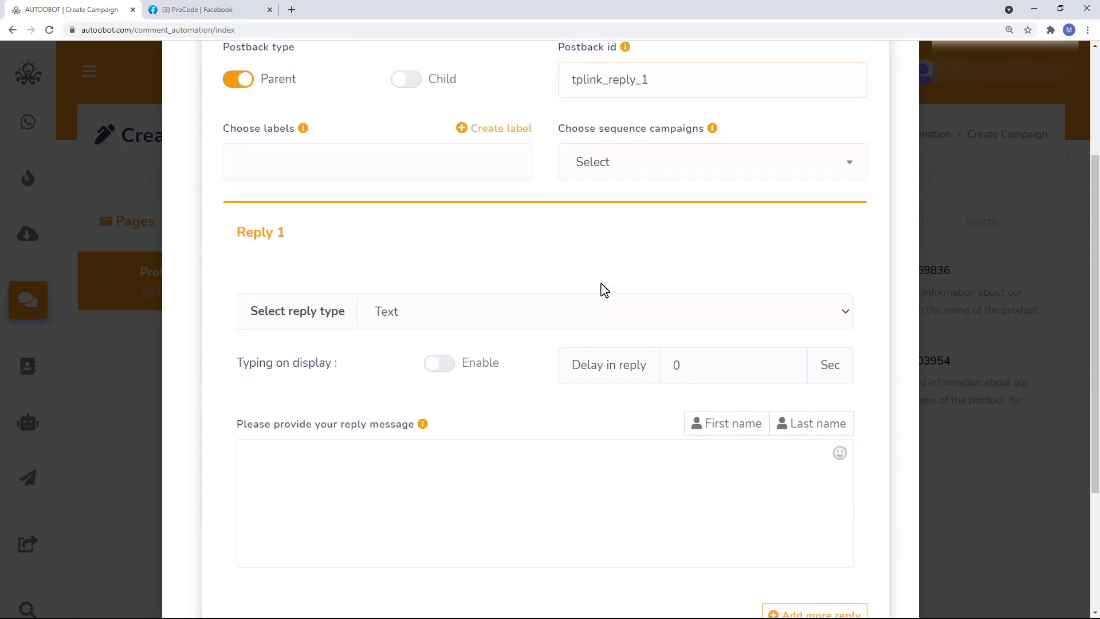
{"action": "scroll", "coordinate": [605, 289], "scroll_direction": "down", "scroll_amount": 1}
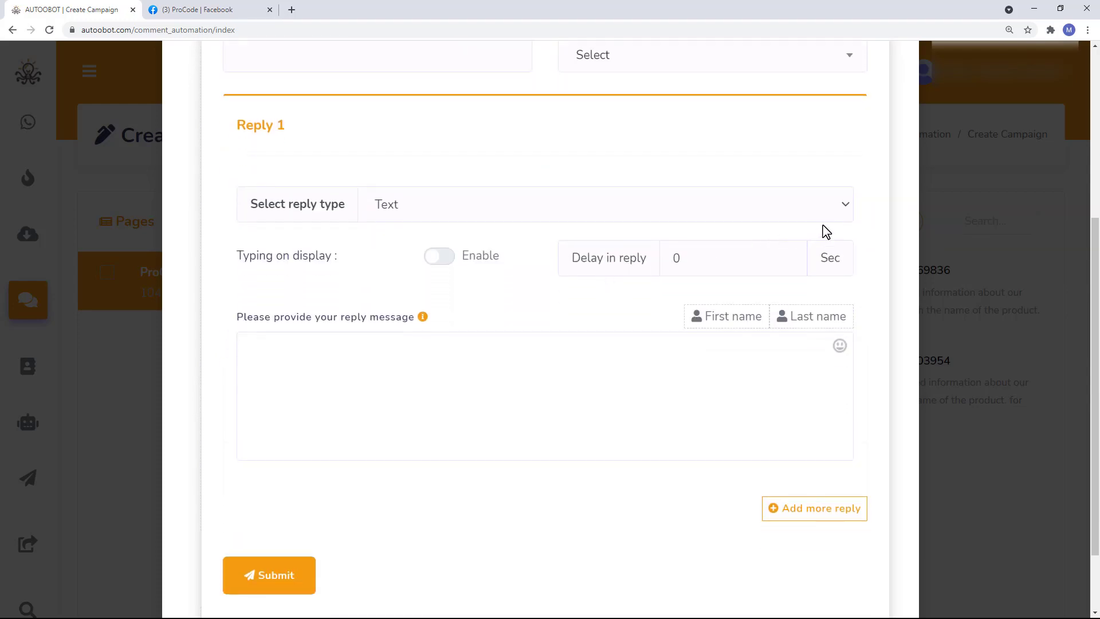
{"action": "left_click", "coordinate": [846, 208]}
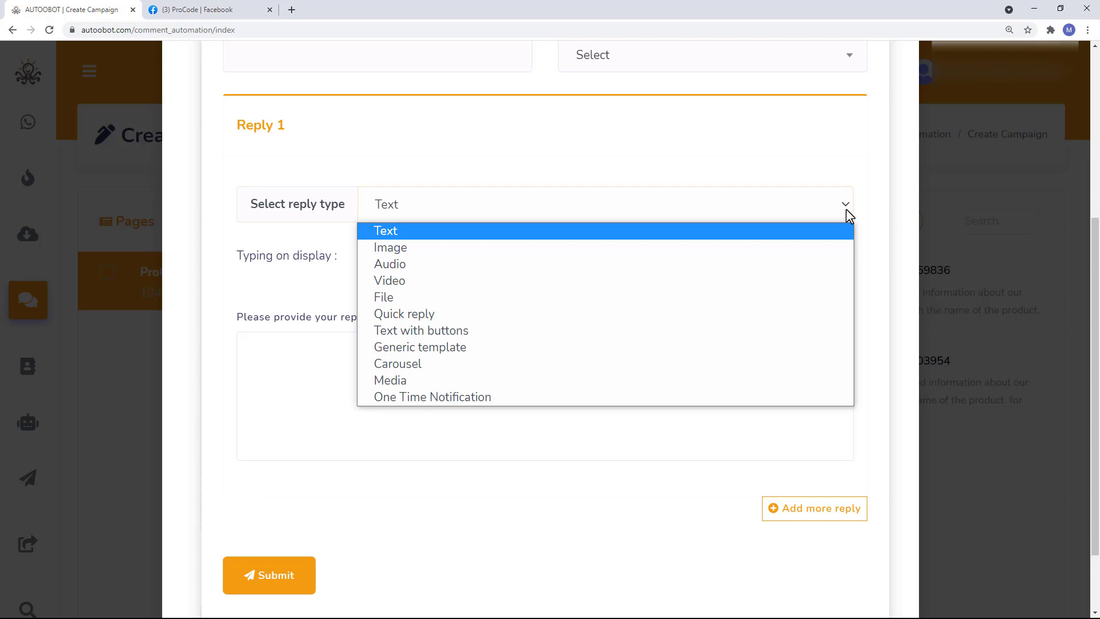
{"action": "left_click", "coordinate": [807, 225]}
{"action": "left_click", "coordinate": [479, 365]}
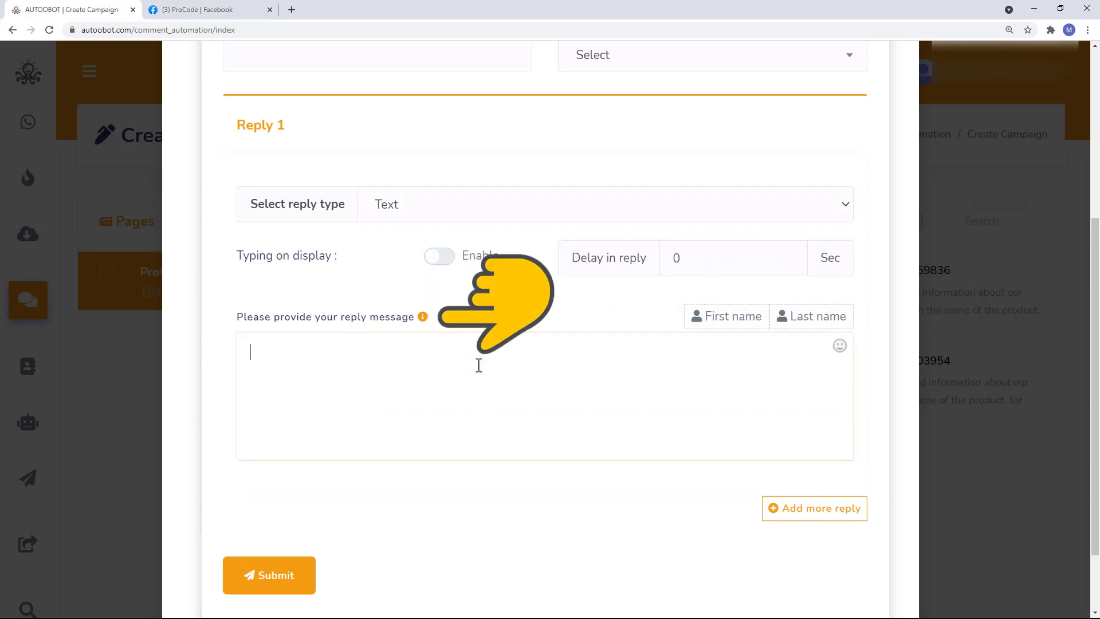
{"action": "type", "text": "Thank you"}
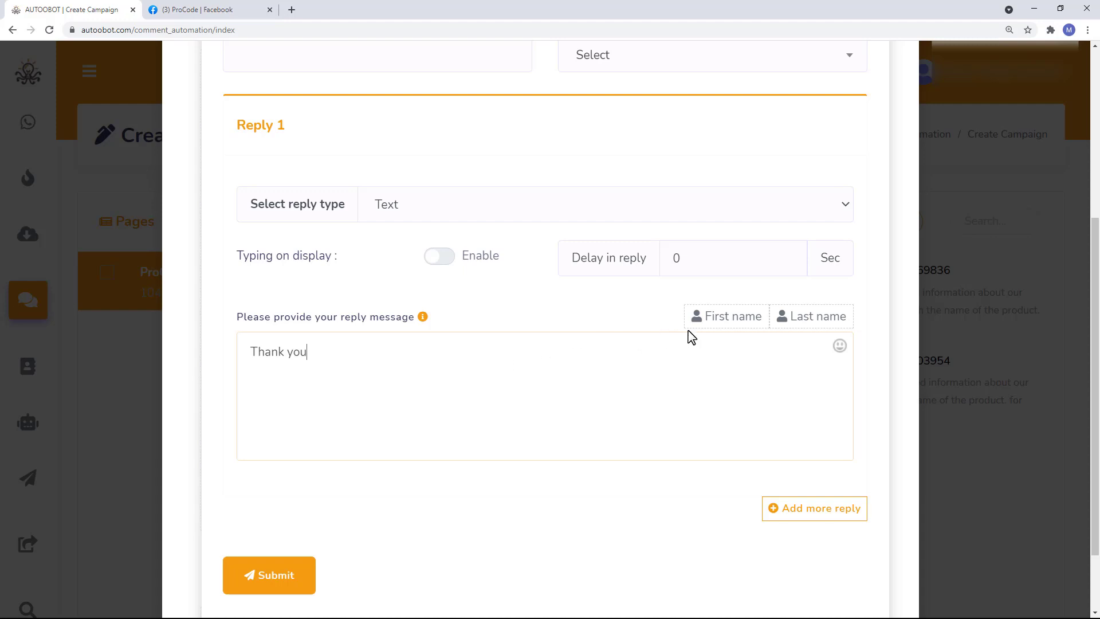
{"action": "left_click", "coordinate": [716, 323]}
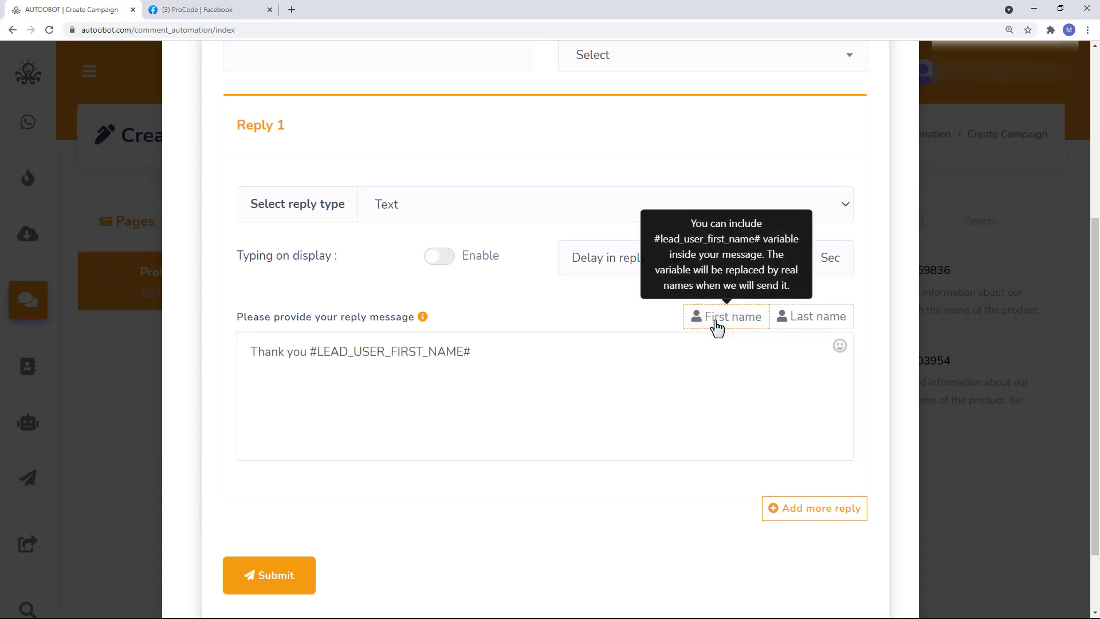
{"action": "left_click", "coordinate": [652, 347]}
{"action": "type", "text": "for contacting us"}
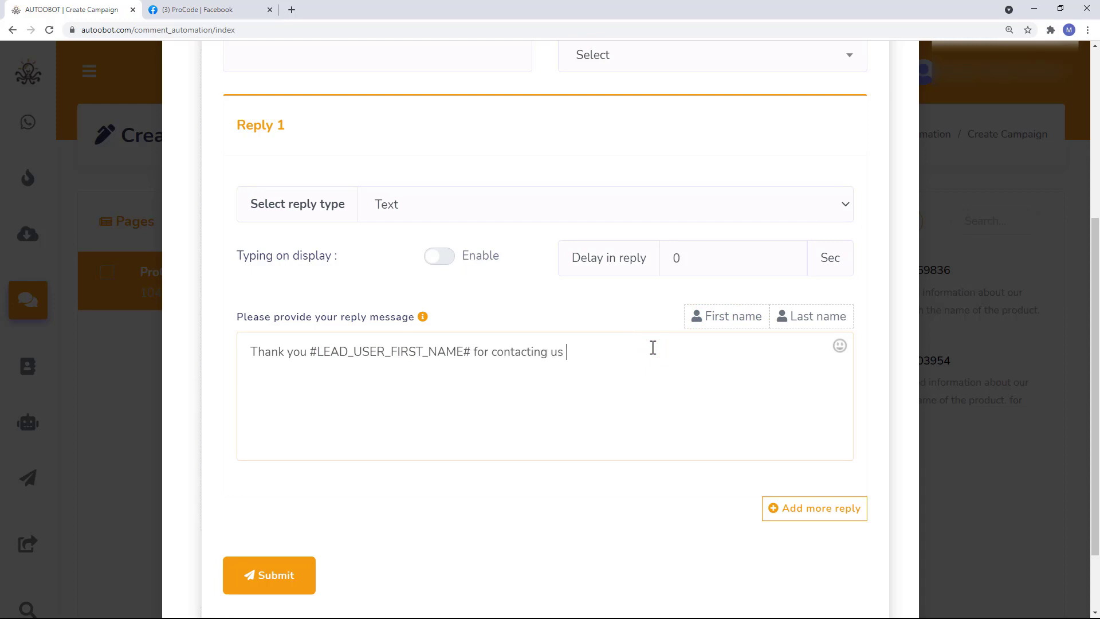
- Add a smiley emoji to the Reply 1 message, followed by a new line reading "Following are the available TP-Link products:"
{"action": "left_click", "coordinate": [839, 346]}
{"action": "left_click", "coordinate": [638, 465]}
{"action": "left_click", "coordinate": [840, 346]}
{"action": "left_click", "coordinate": [745, 357]}
{"action": "key", "text": "Return"}
{"action": "type", "text": "Following are the available"}
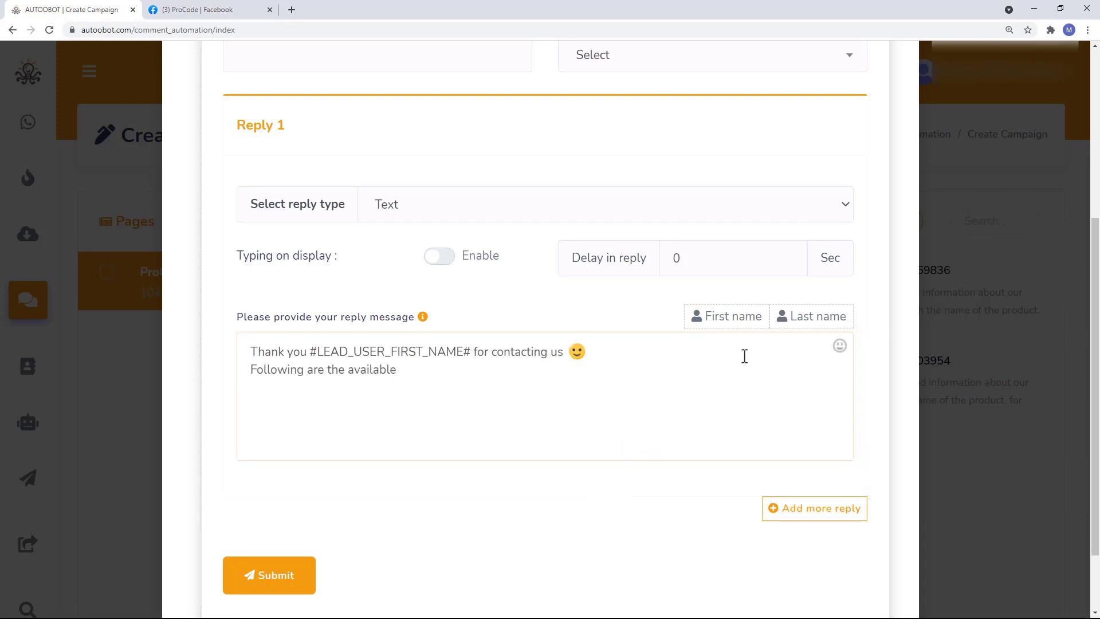
{"action": "type", "text": " TP-Link products:"}
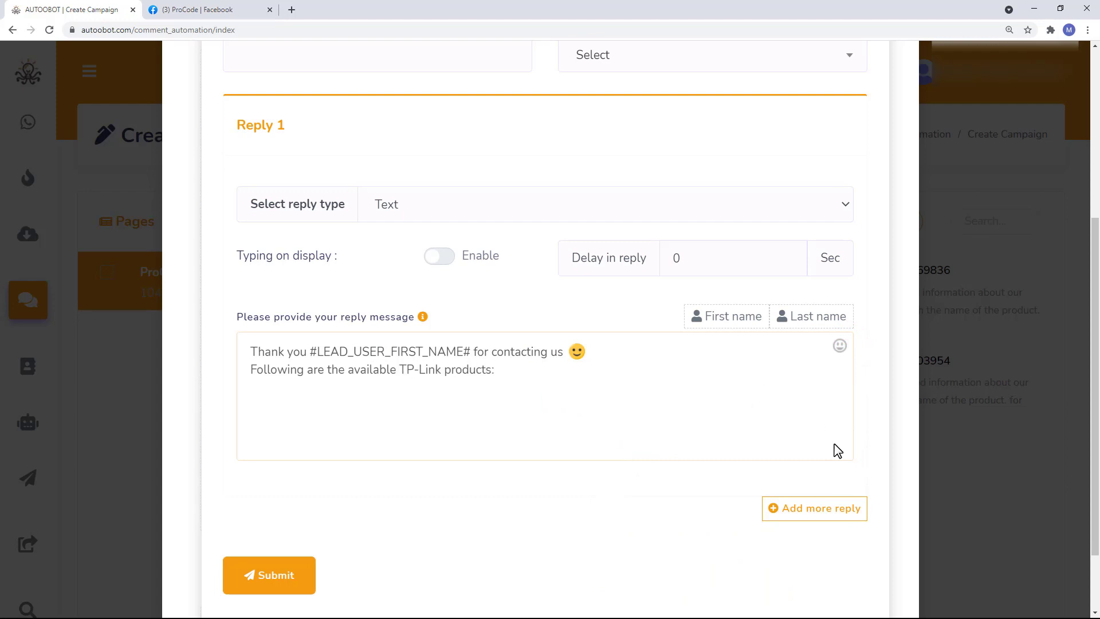
- Add a second reply to the template and set its reply type to Carousel
{"action": "left_click", "coordinate": [837, 519]}
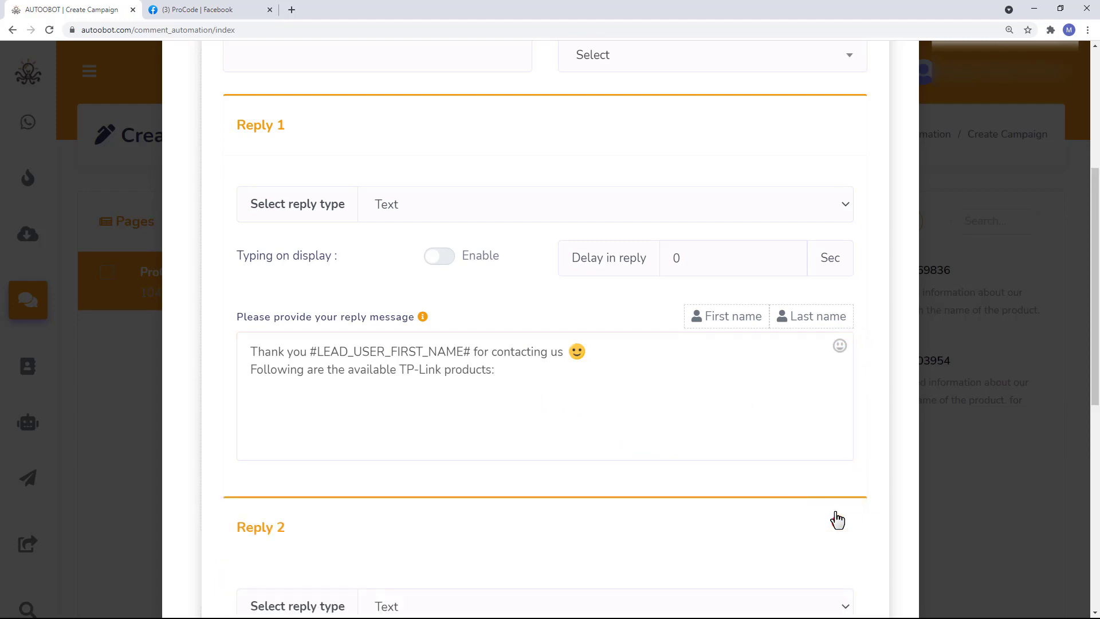
{"action": "scroll", "coordinate": [837, 519], "scroll_direction": "down", "scroll_amount": 7}
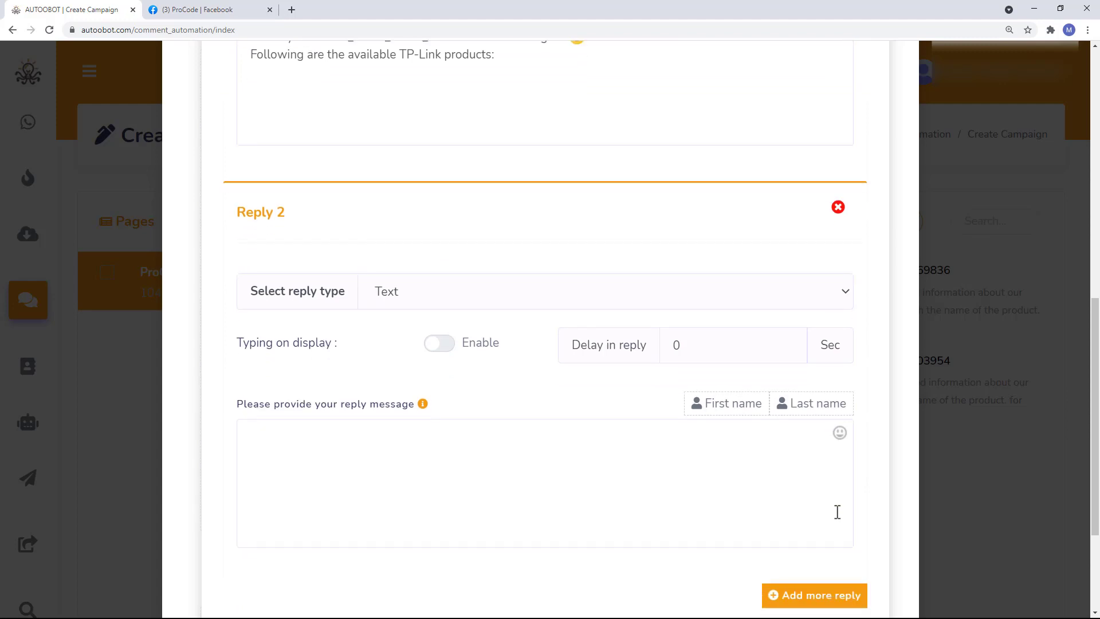
{"action": "left_click", "coordinate": [844, 207]}
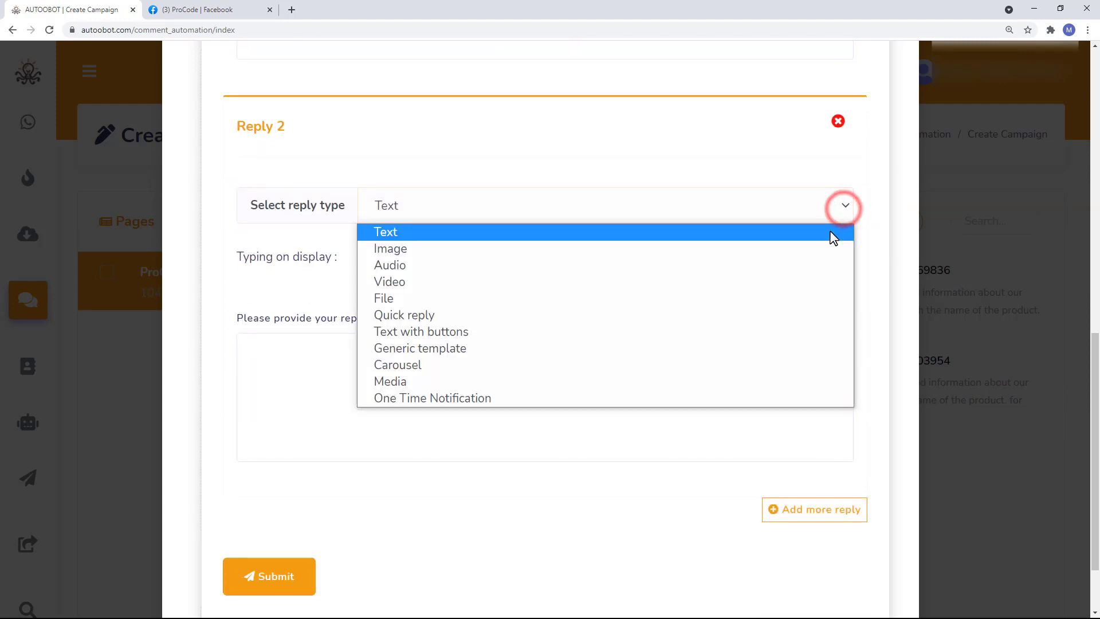
{"action": "left_click", "coordinate": [483, 366]}
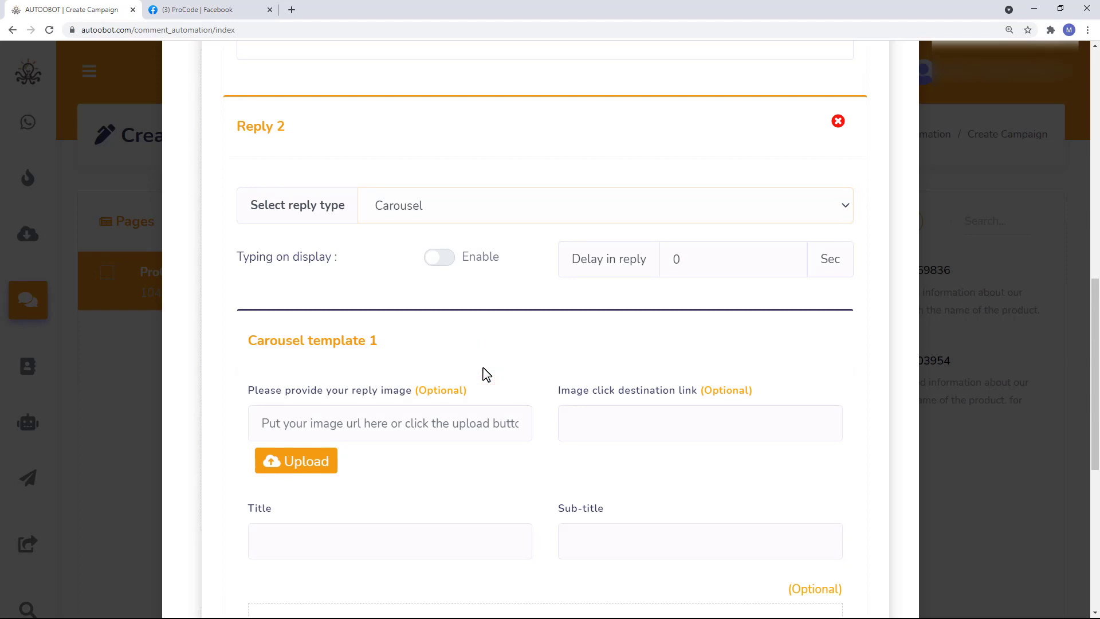
- Set Reply 2's delay to 6 seconds and enable its typing display
{"action": "scroll", "coordinate": [485, 374], "scroll_direction": "down", "scroll_amount": 3}
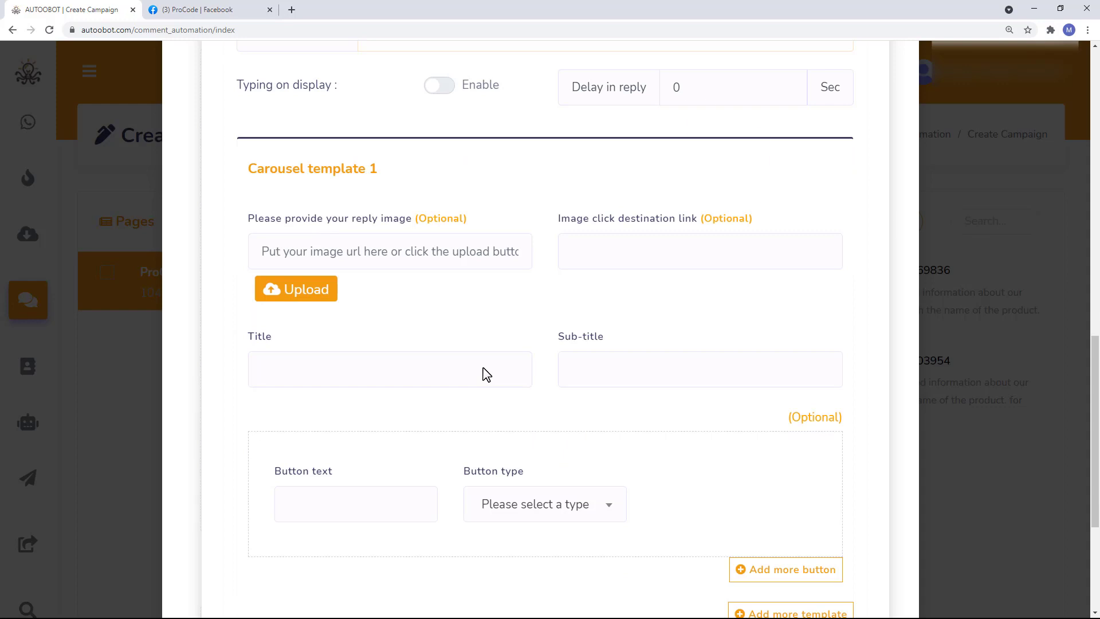
{"action": "left_click", "coordinate": [726, 91]}
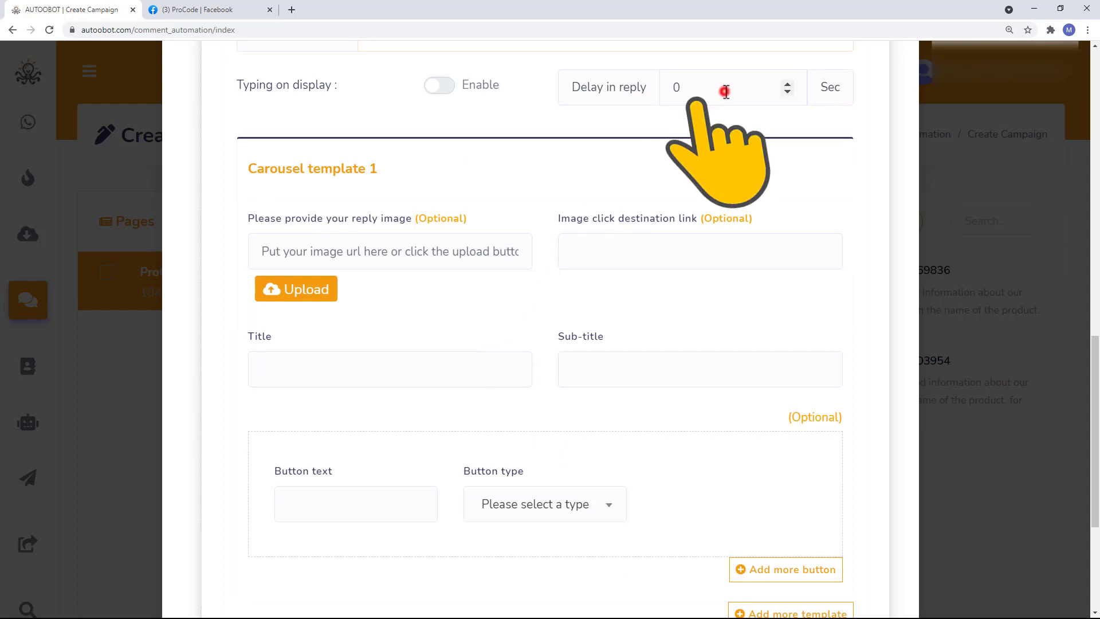
{"action": "triple_click", "coordinate": [791, 83]}
{"action": "left_click", "coordinate": [790, 84]}
{"action": "left_click", "coordinate": [791, 84]}
{"action": "left_click", "coordinate": [791, 84]}
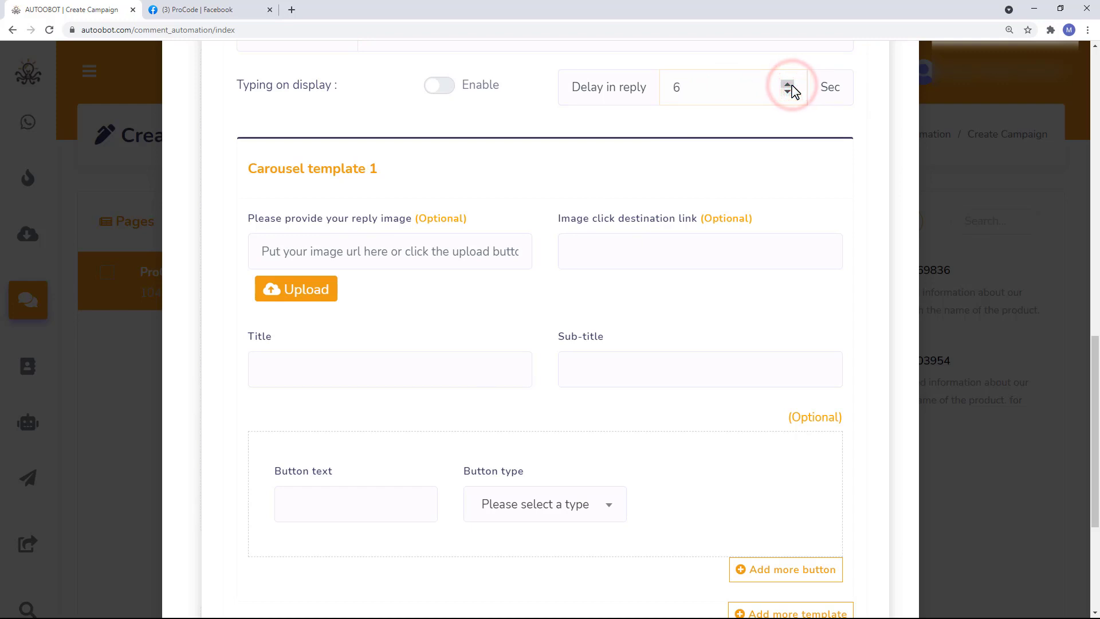
{"action": "left_click", "coordinate": [439, 87]}
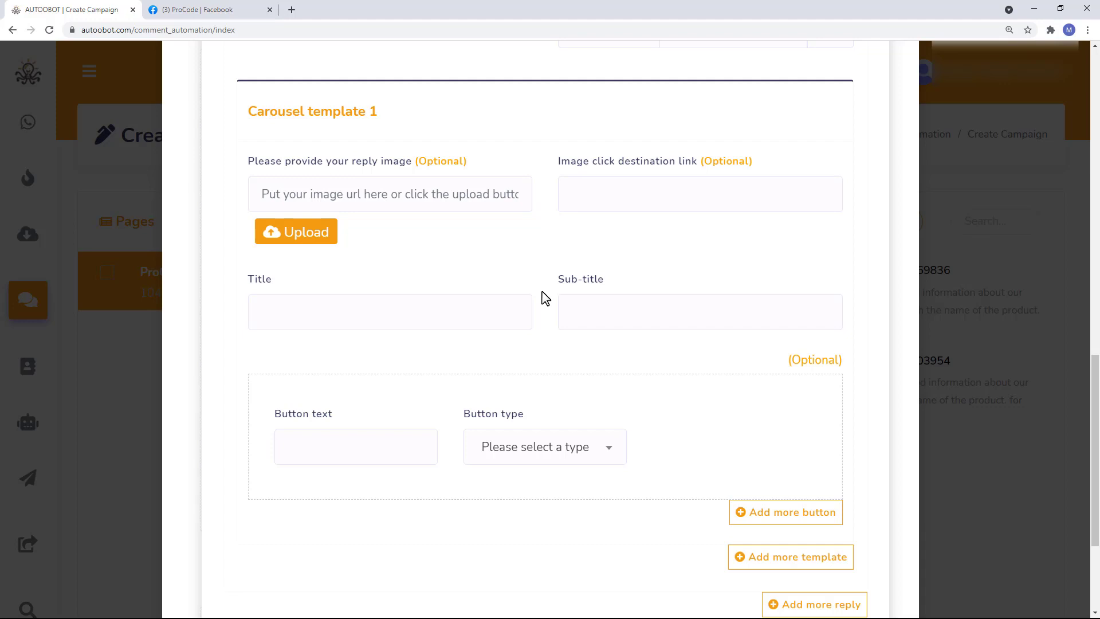
- Give carousel template 1 the image TD-W8961ND_un_V1_50_normal_4.00_20151004163444.jpg, the title "TP-Link Router" and the sub-title "Model No. 8961"
{"action": "left_click", "coordinate": [319, 236]}
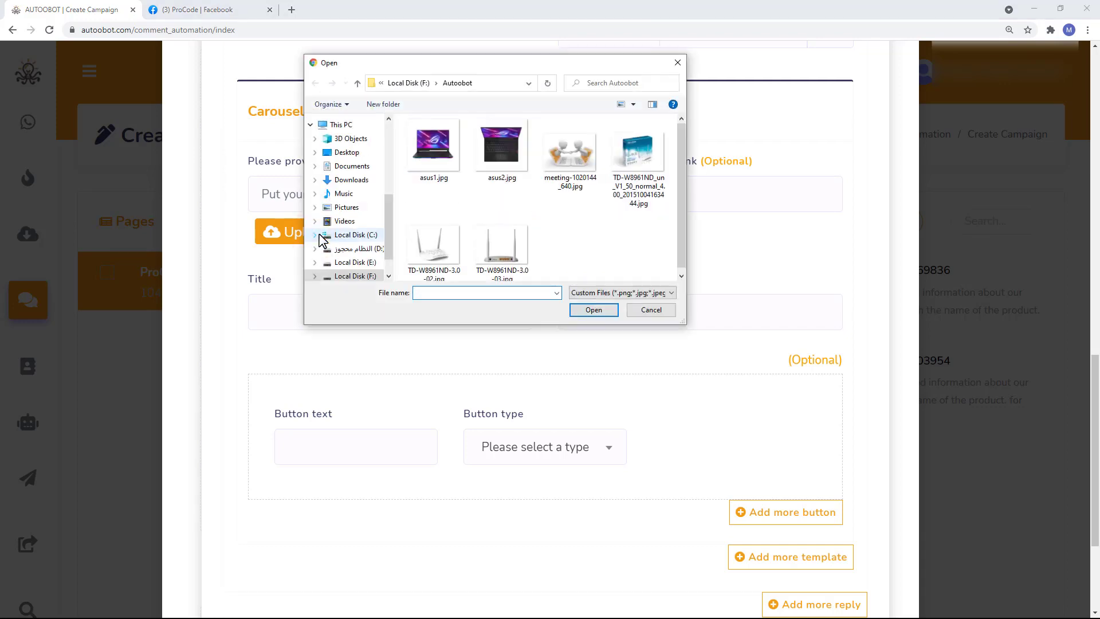
{"action": "left_click", "coordinate": [633, 161]}
{"action": "double_click", "coordinate": [633, 160]}
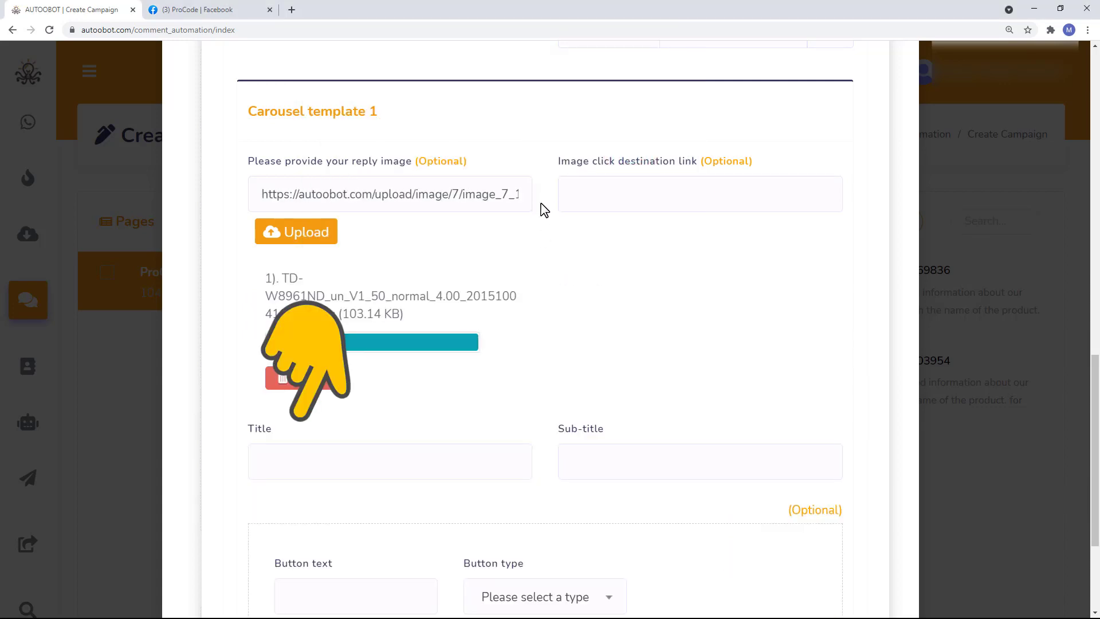
{"action": "left_click", "coordinate": [415, 459]}
{"action": "type", "text": "TP-Link Router"}
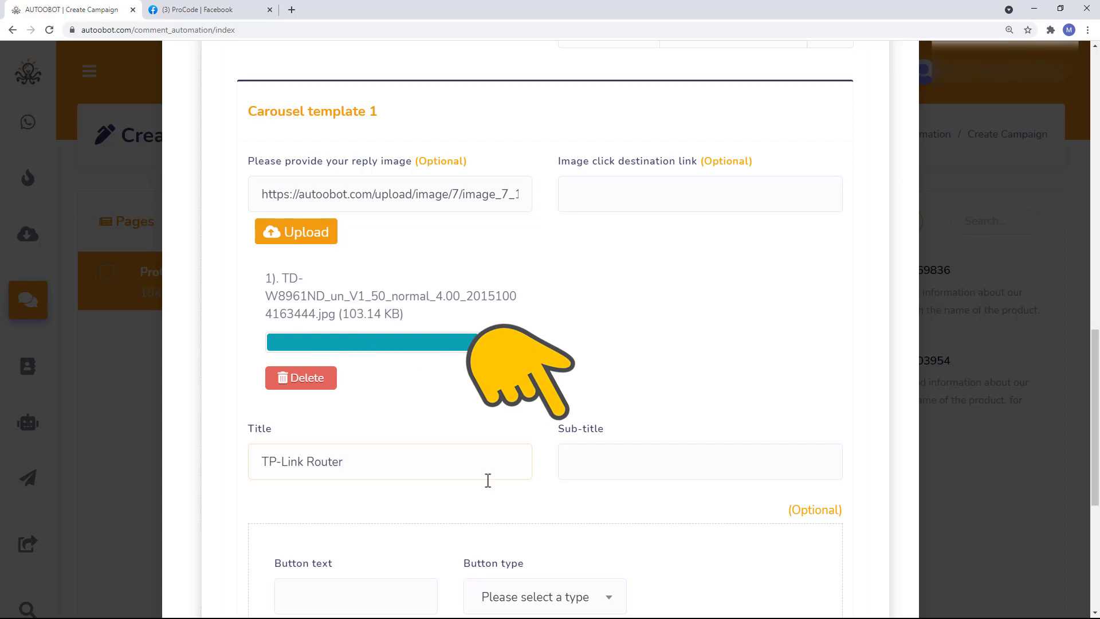
{"action": "left_click", "coordinate": [592, 461]}
{"action": "type", "text": "Model No. 8961"}
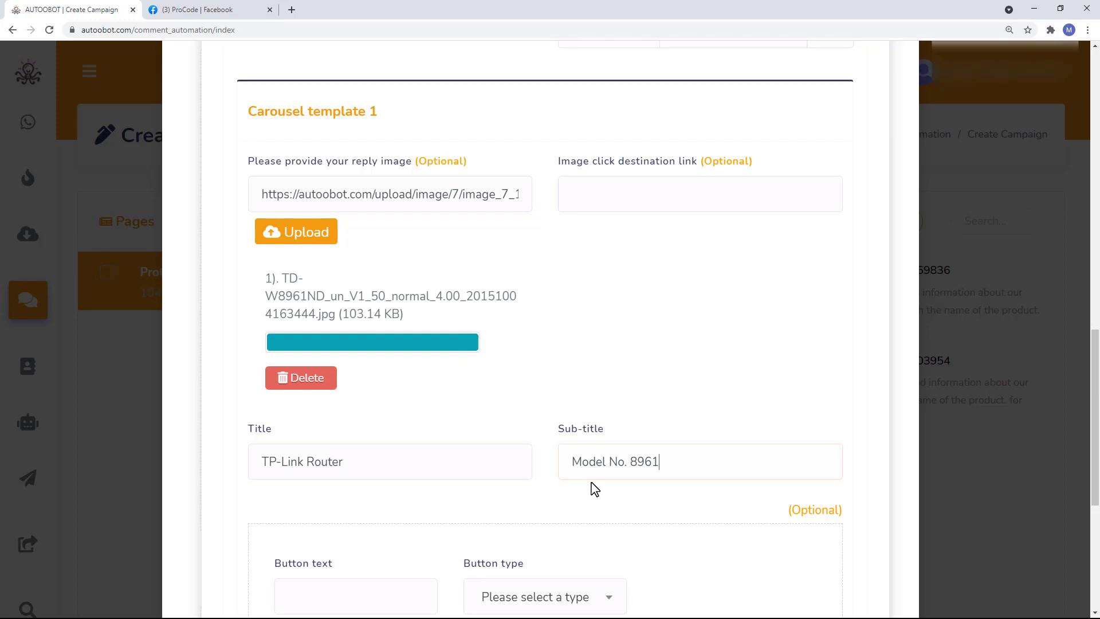
{"action": "scroll", "coordinate": [595, 488], "scroll_direction": "down", "scroll_amount": 4}
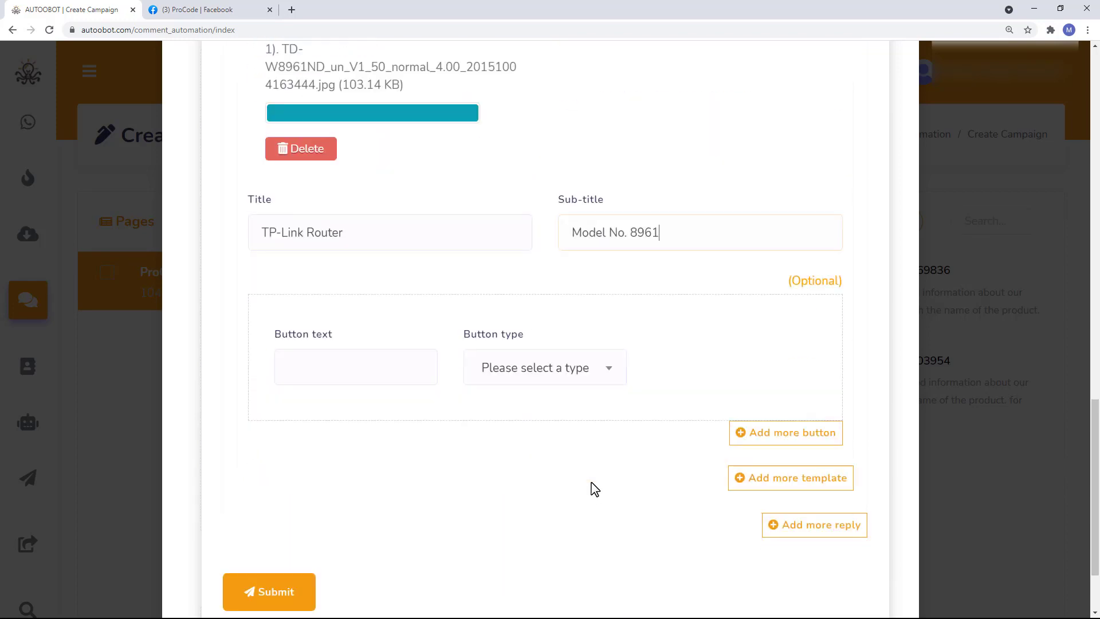
{"action": "left_click", "coordinate": [607, 371]}
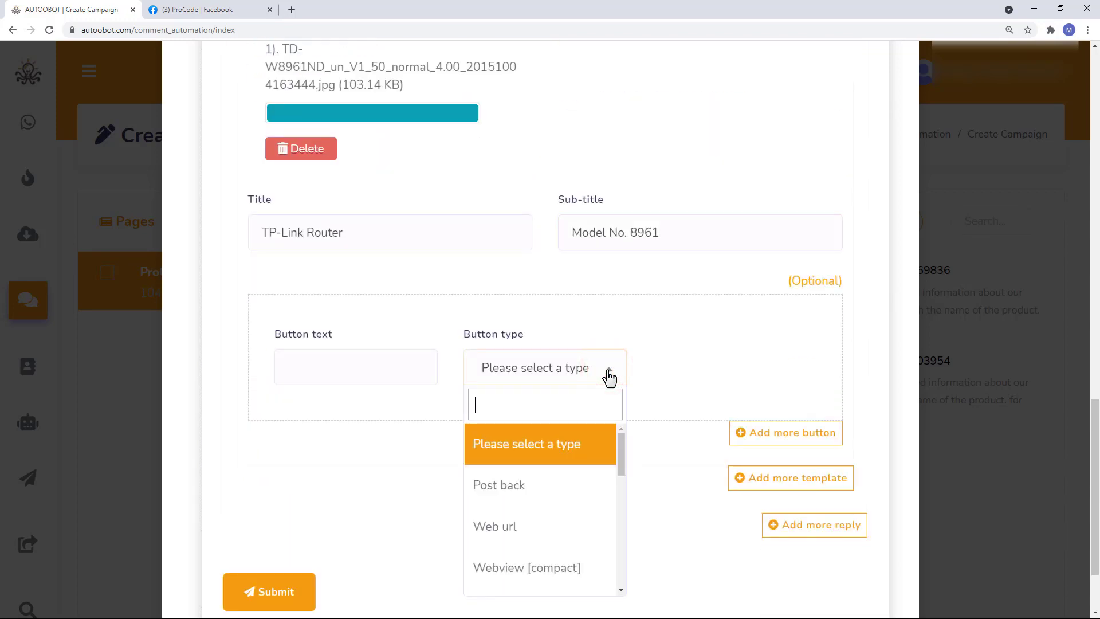
{"action": "mouse_move", "coordinate": [623, 448]}
{"action": "left_mouse_down"}
{"action": "mouse_move", "coordinate": [623, 585]}
{"action": "mouse_move", "coordinate": [624, 453]}
{"action": "left_mouse_up"}
{"action": "left_click", "coordinate": [550, 524]}
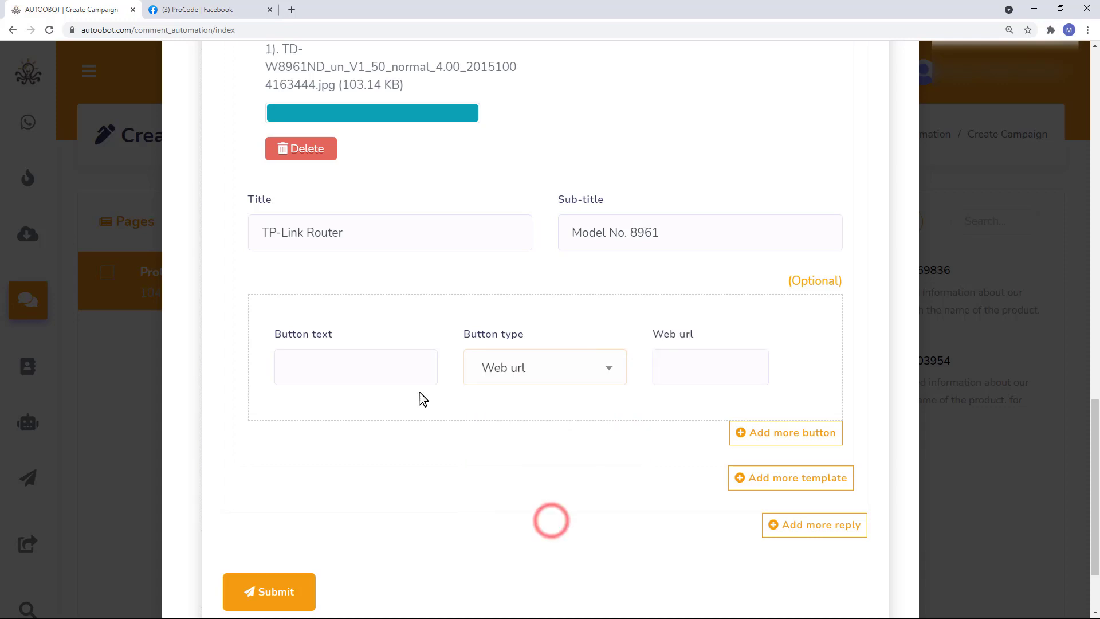
{"action": "left_click", "coordinate": [389, 370]}
{"action": "type", "text": "TP-Link website"}
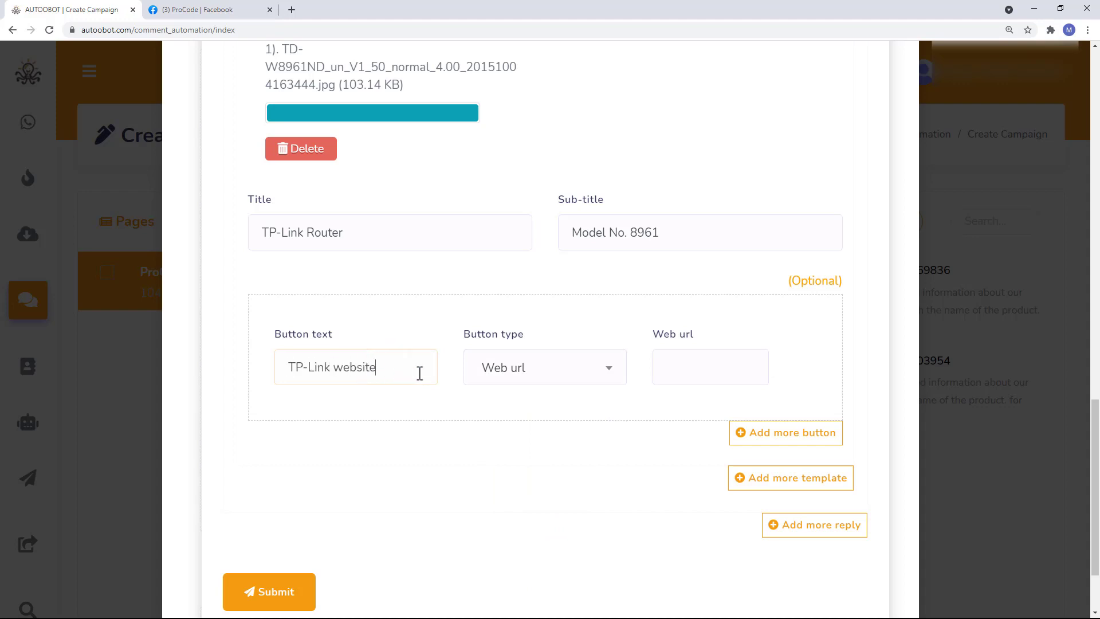
{"action": "left_click", "coordinate": [687, 369]}
{"action": "type", "text": "https:"}
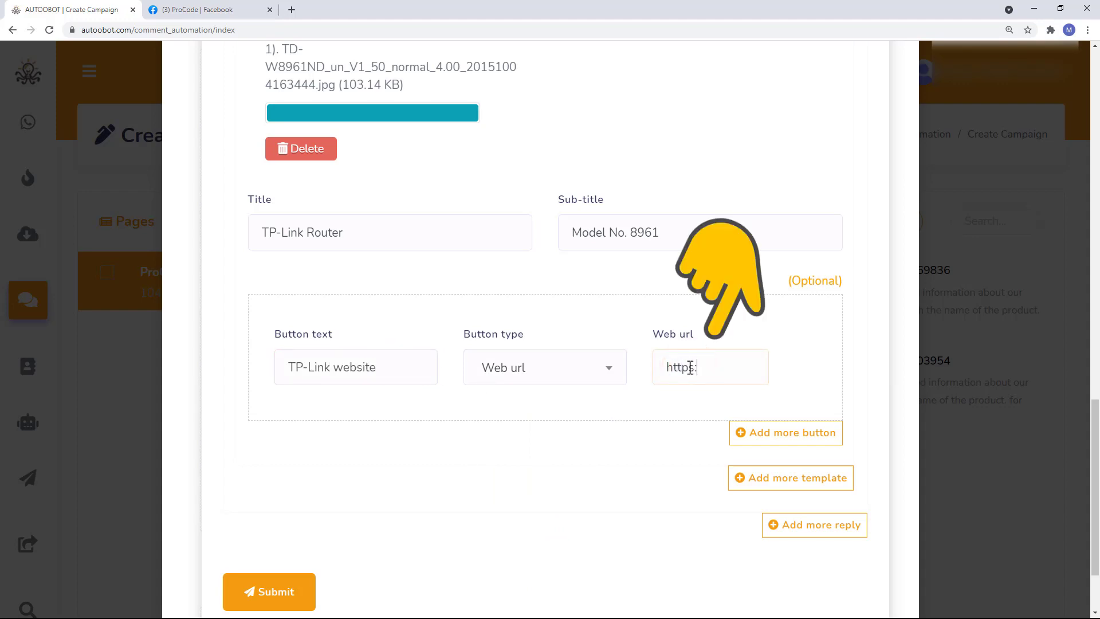
{"action": "type", "text": "//tp-link.com"}
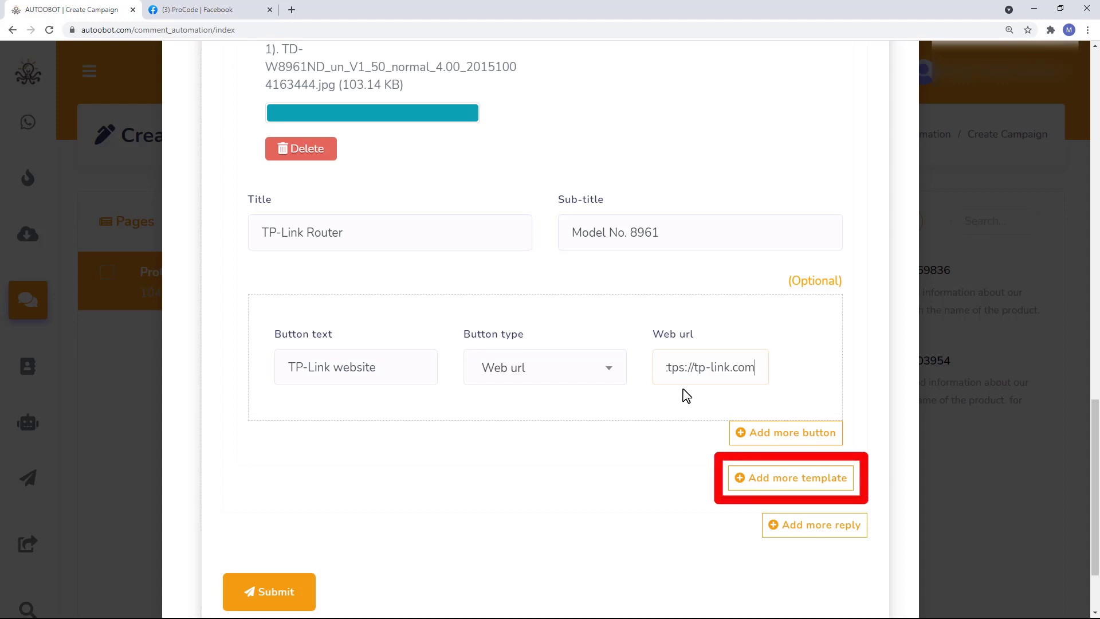
- Add a second carousel template and upload TD-W8961ND-3.0-02.jpg as its reply image
{"action": "left_click", "coordinate": [836, 486]}
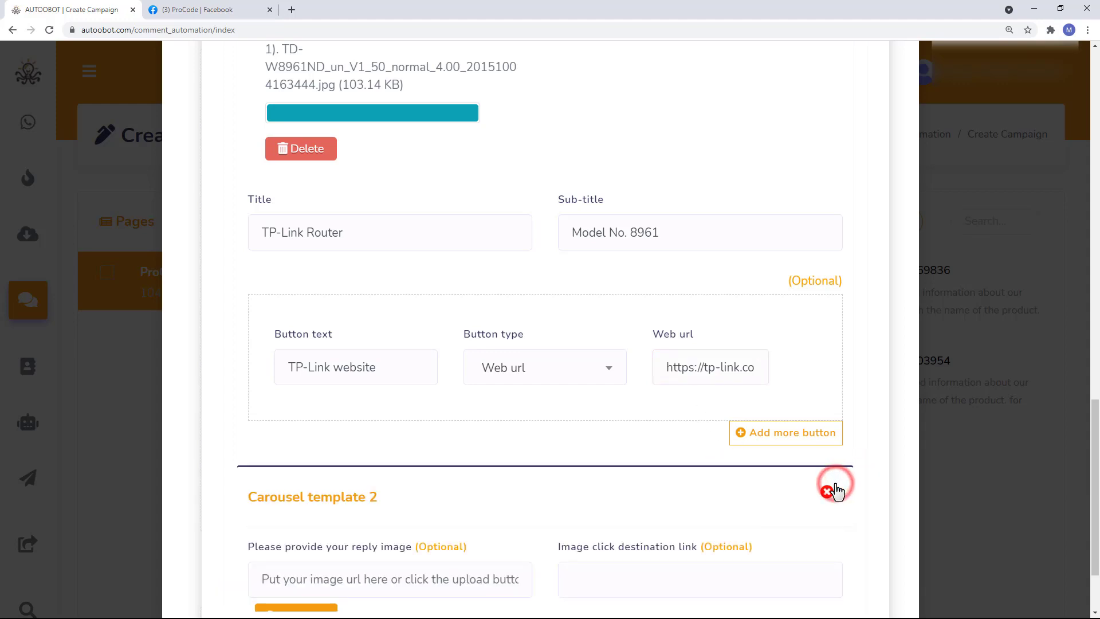
{"action": "scroll", "coordinate": [836, 491], "scroll_direction": "down", "scroll_amount": 7}
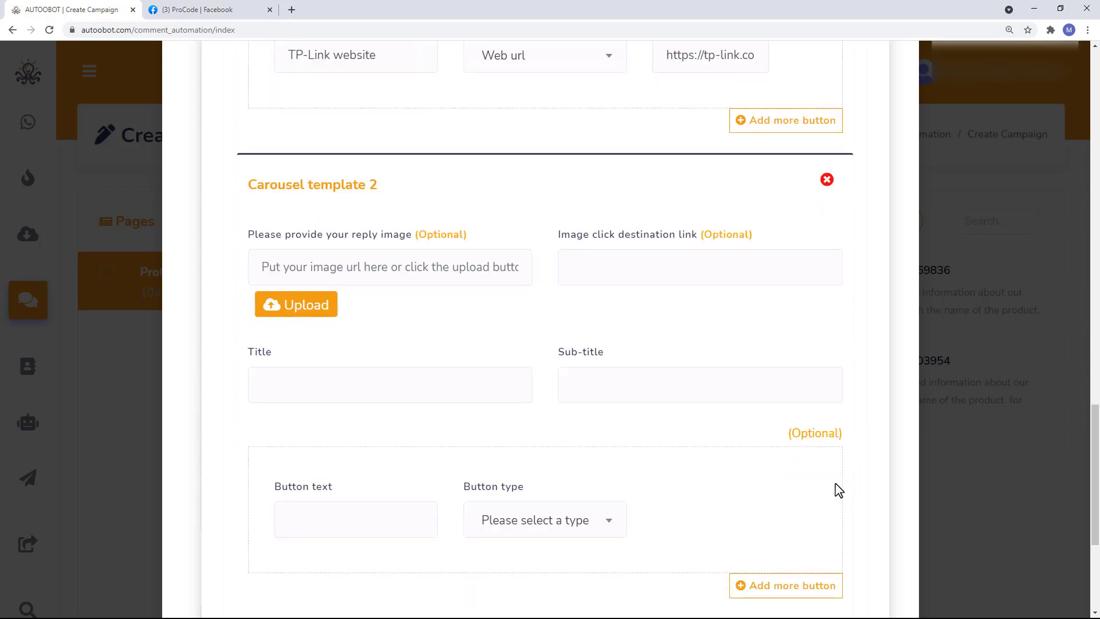
{"action": "scroll", "coordinate": [837, 488], "scroll_direction": "down", "scroll_amount": 1}
{"action": "left_click", "coordinate": [306, 157]}
{"action": "double_click", "coordinate": [426, 246]}
- Title carousel template 2 "TP-Link Router" and give it the sub-title "300Mbps data rate"
{"action": "left_click", "coordinate": [327, 355]}
{"action": "type", "text": "TP-Link R"}
{"action": "type", "text": "outer"}
{"action": "type", "text": "300Mbps"}
{"action": "type", "text": " D="}
{"action": "key", "text": "BackSpace"}
{"action": "key", "text": "BackSpace"}
{"action": "type", "text": "data rate"}
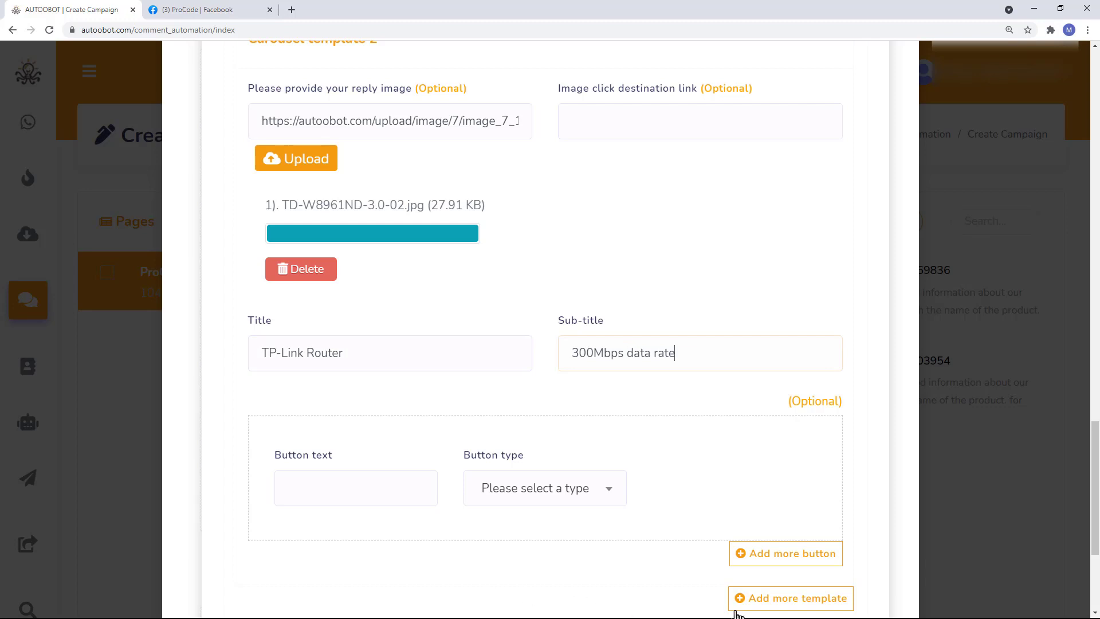
- Add a third carousel template and upload TD-W8961ND-3.0-03.jpg as its reply image
{"action": "left_click", "coordinate": [783, 606]}
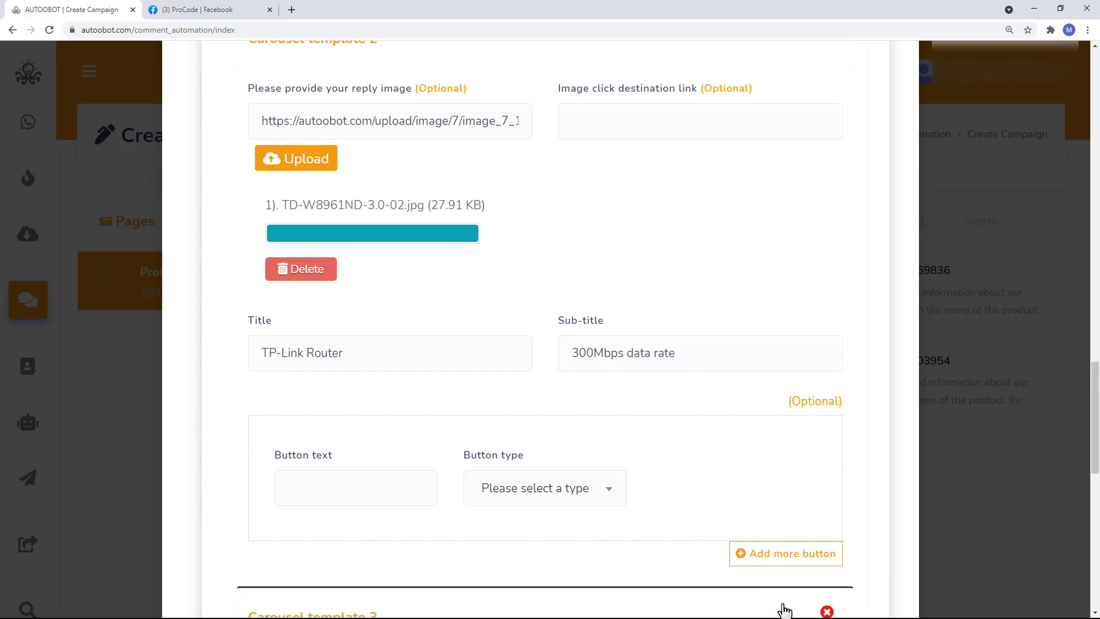
{"action": "scroll", "coordinate": [790, 608], "scroll_direction": "down", "scroll_amount": 4}
{"action": "scroll", "coordinate": [790, 609], "scroll_direction": "down", "scroll_amount": 5}
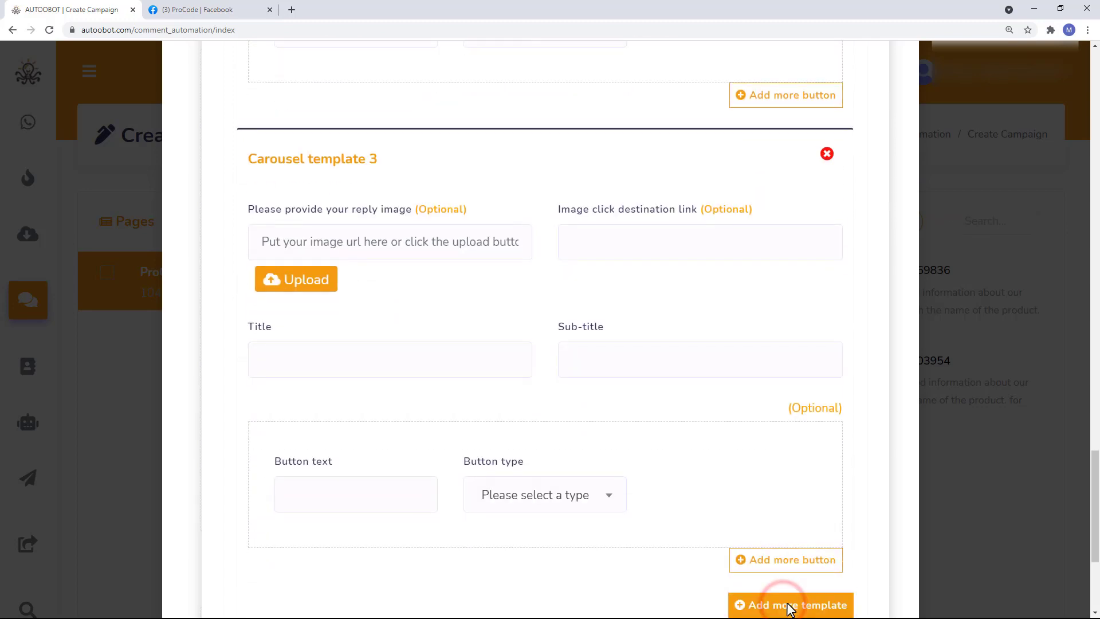
{"action": "left_click", "coordinate": [327, 223]}
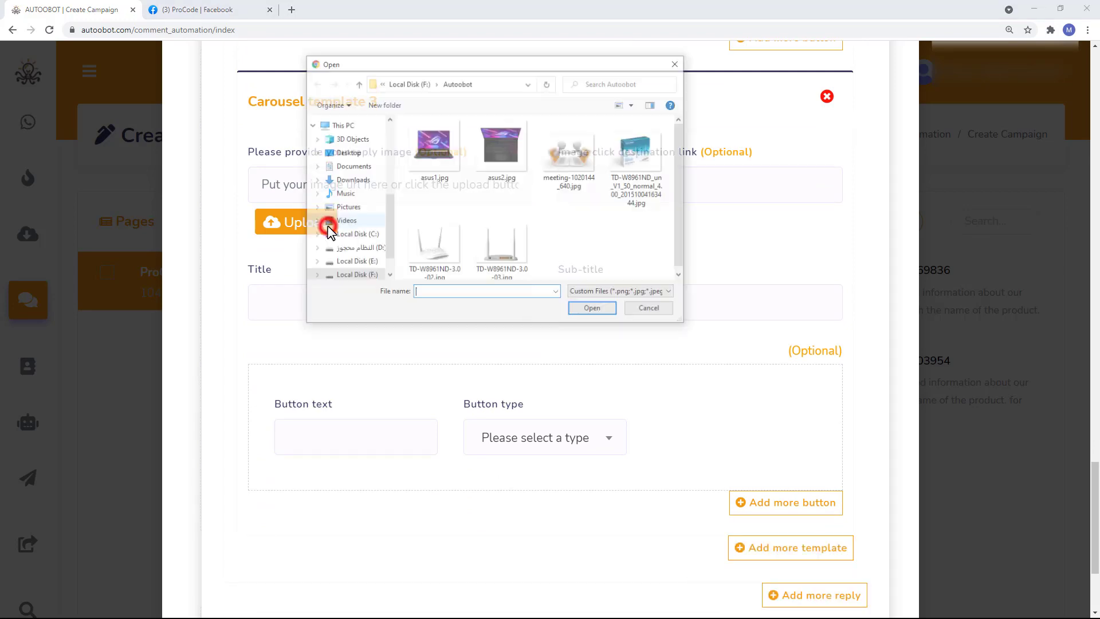
{"action": "double_click", "coordinate": [496, 248]}
- Title carousel template 3 "TP-Link Router" and give it the sub-title "It has two antennas!"
{"action": "left_click", "coordinate": [430, 425]}
{"action": "type", "text": "TP-Link Router"}
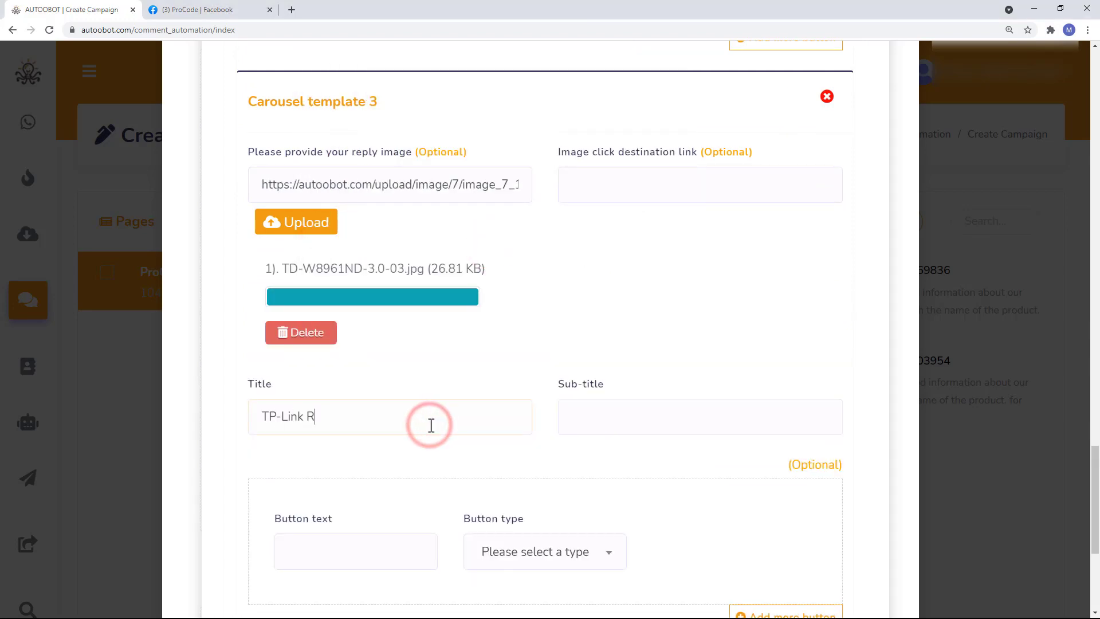
{"action": "left_click", "coordinate": [615, 427]}
{"action": "type", "text": "It has two an"}
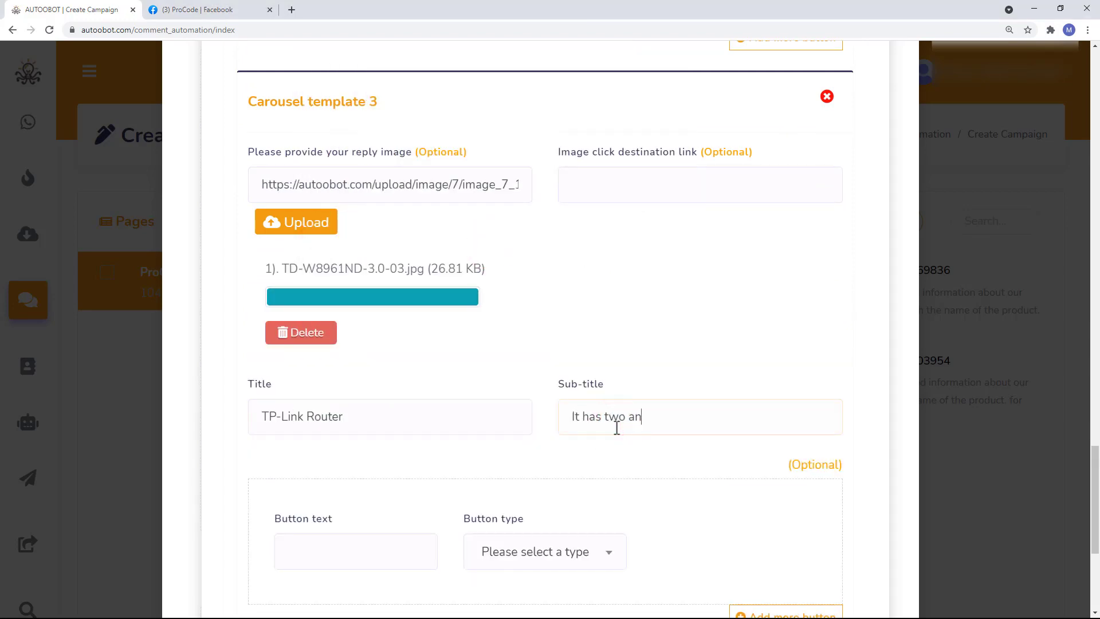
{"action": "type", "text": "tennas"}
- Submit the TP-Link Private Reply template and close its form to return to the campaign's filter settings
{"action": "scroll", "coordinate": [617, 428], "scroll_direction": "down", "scroll_amount": 4}
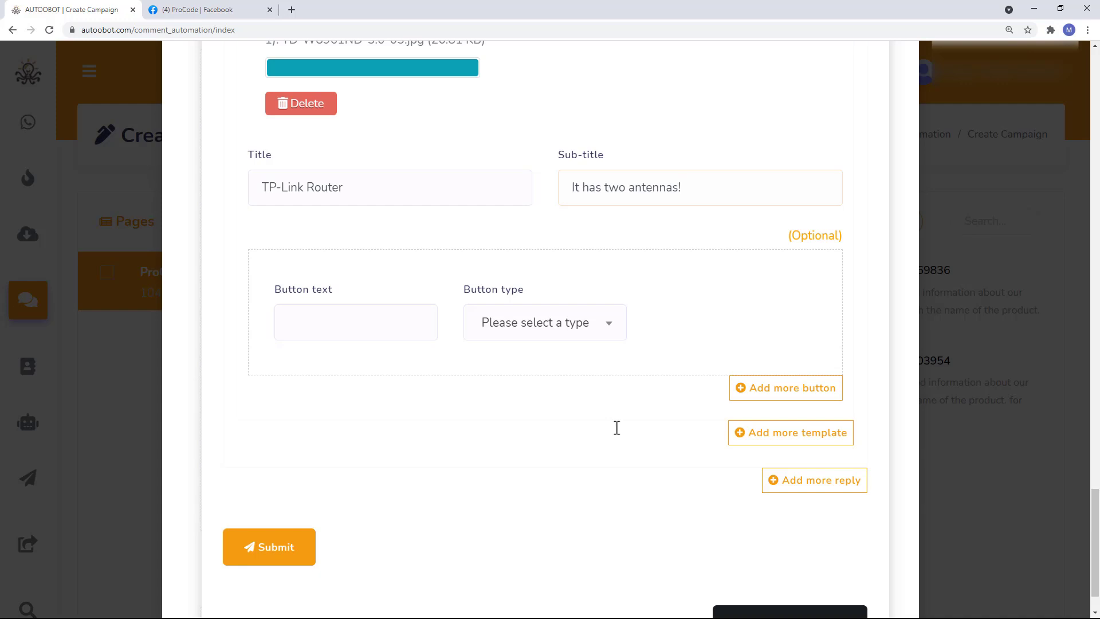
{"action": "left_click", "coordinate": [300, 547]}
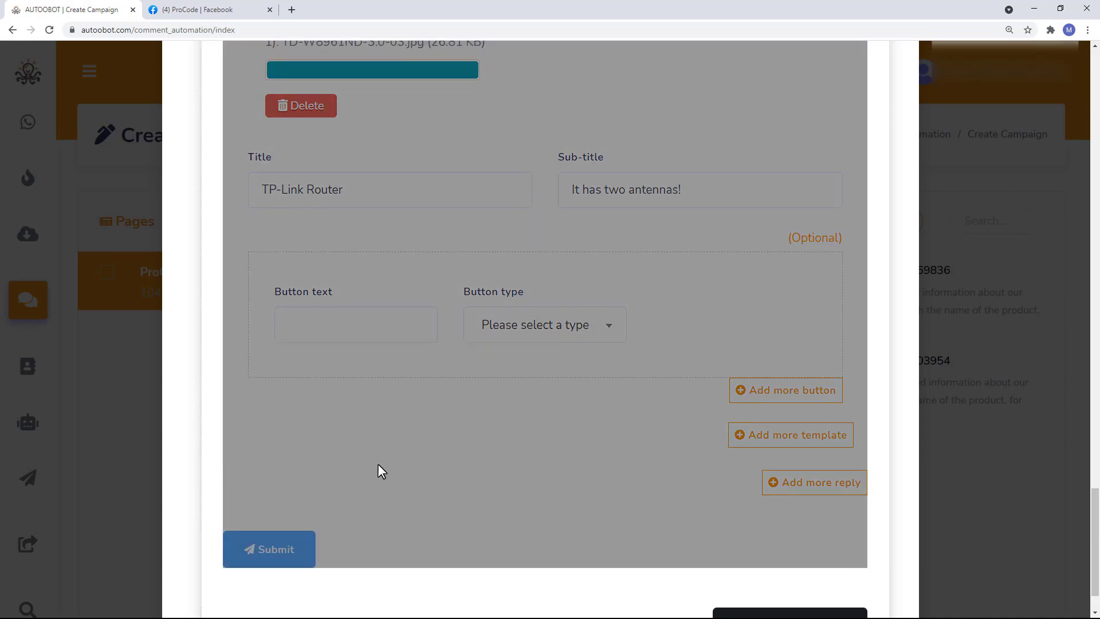
{"action": "scroll", "coordinate": [377, 465], "scroll_direction": "up", "scroll_amount": 9}
{"action": "scroll", "coordinate": [377, 462], "scroll_direction": "up", "scroll_amount": 15}
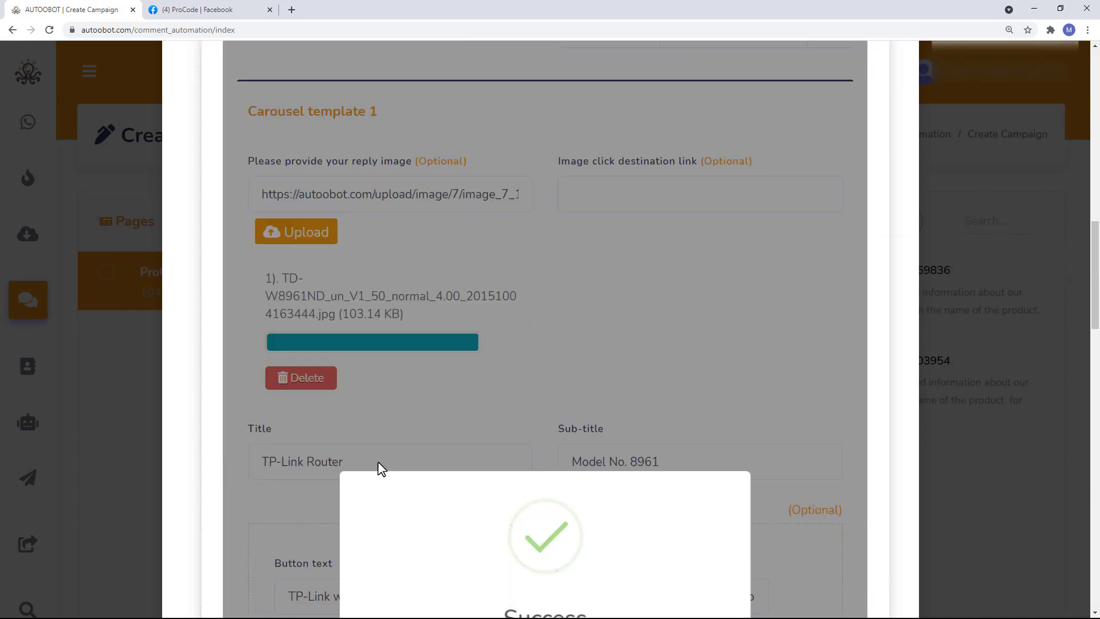
{"action": "scroll", "coordinate": [377, 468], "scroll_direction": "down", "scroll_amount": 4}
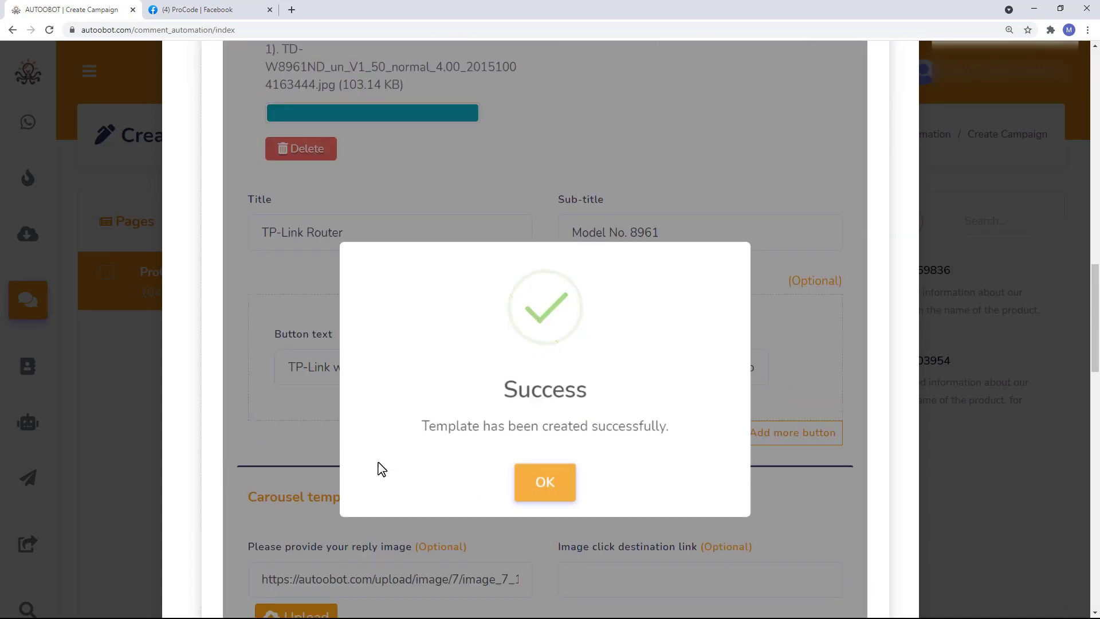
{"action": "left_click", "coordinate": [537, 489]}
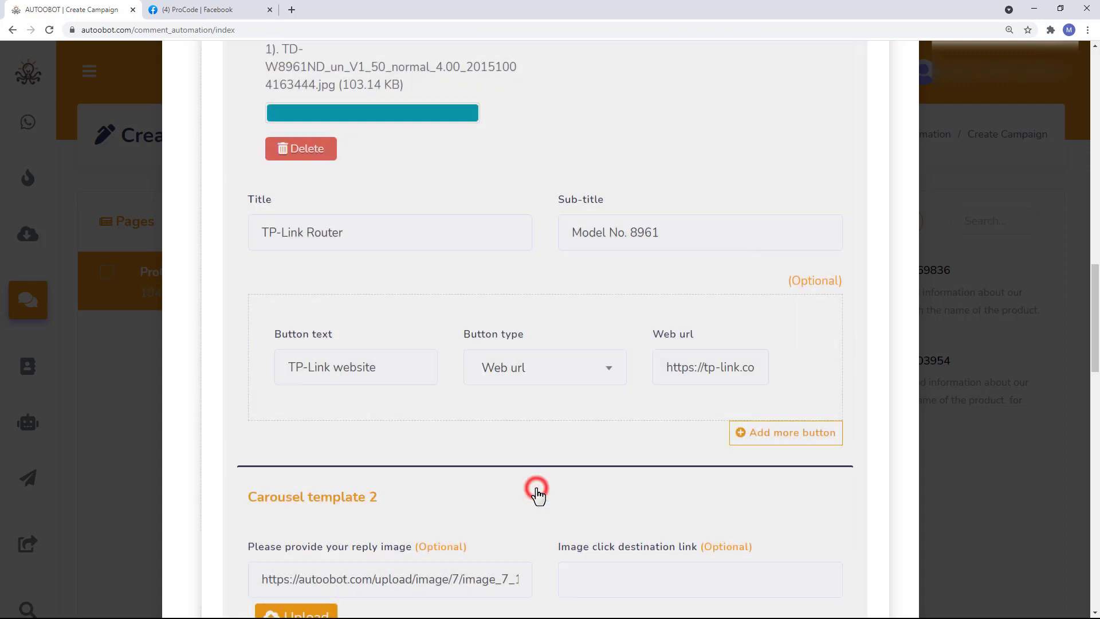
{"action": "scroll", "coordinate": [536, 494], "scroll_direction": "down", "scroll_amount": 20}
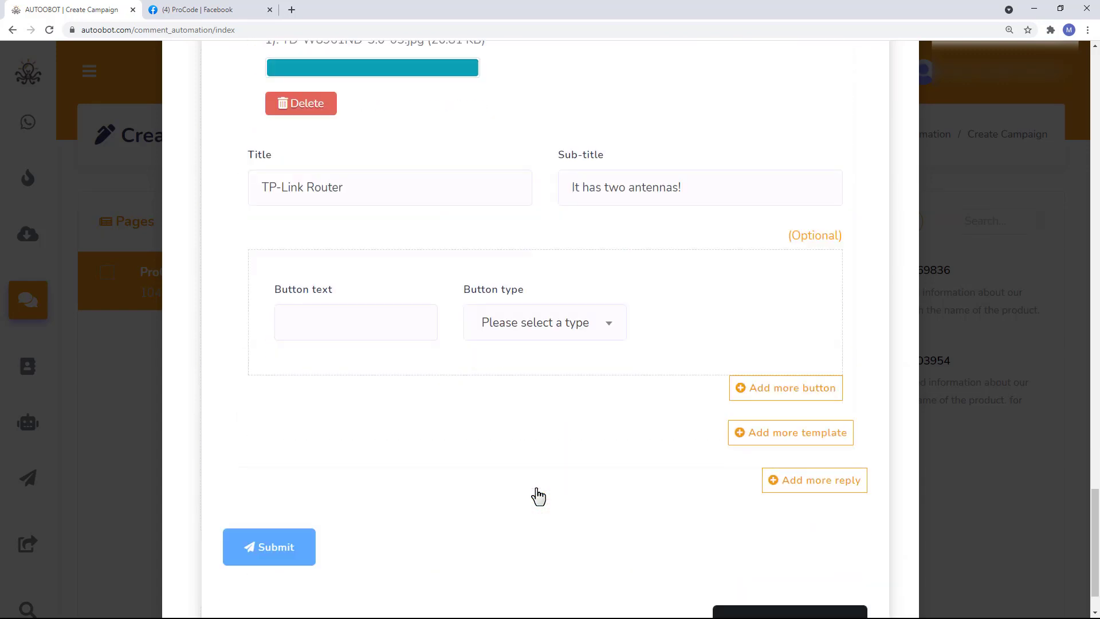
{"action": "left_click", "coordinate": [782, 566]}
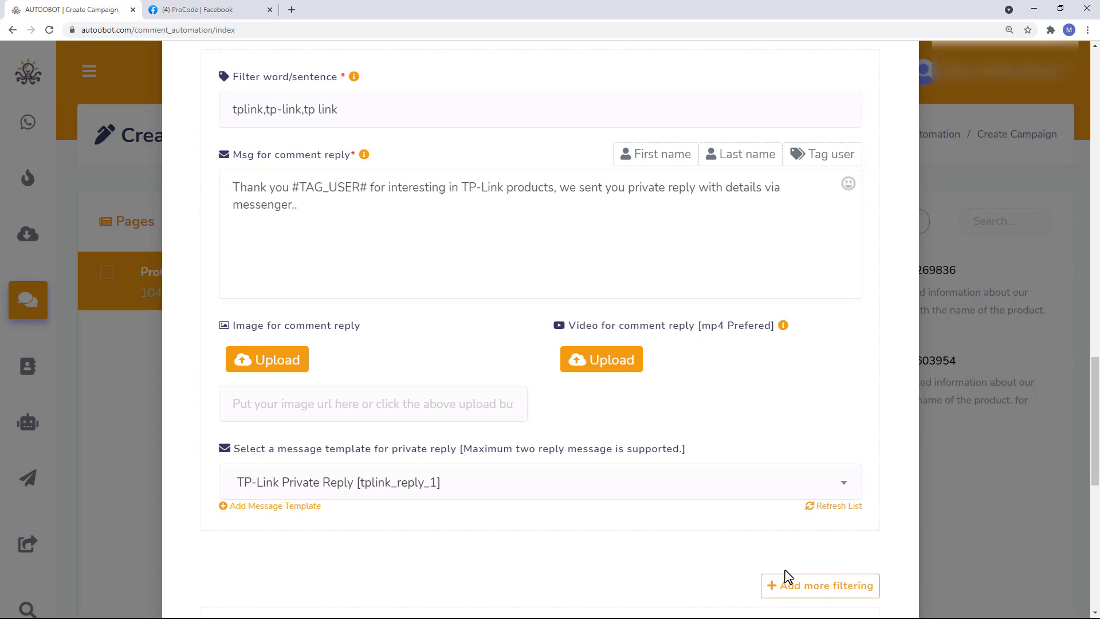
- Add another filter block to the campaign and set its filter word to "asus"
{"action": "left_click", "coordinate": [870, 594]}
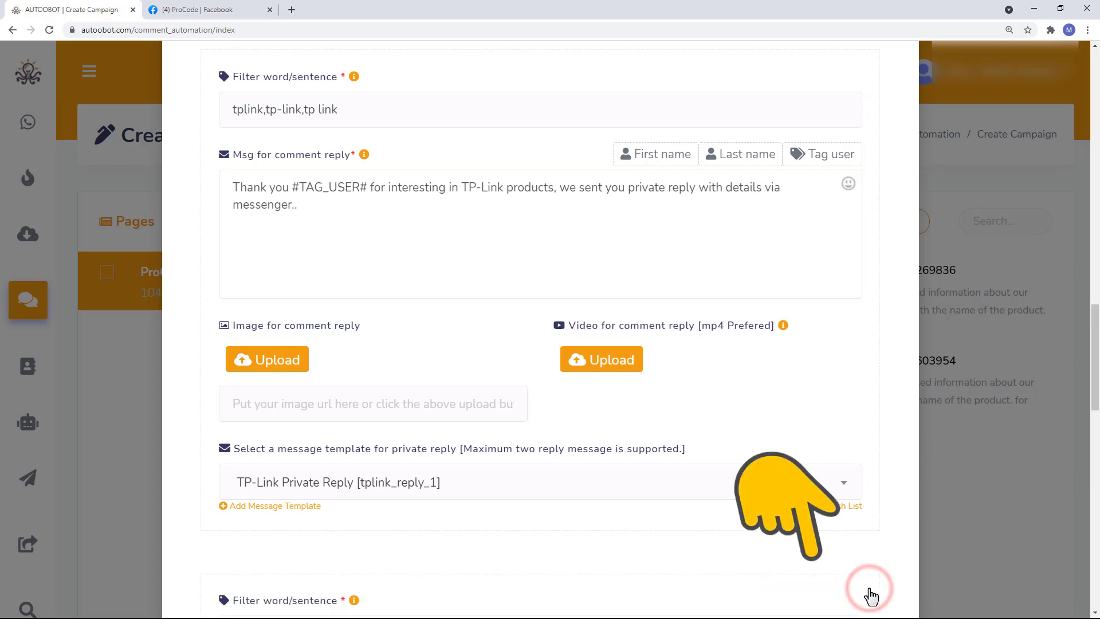
{"action": "scroll", "coordinate": [867, 592], "scroll_direction": "down", "scroll_amount": 6}
{"action": "left_click", "coordinate": [518, 295]}
{"action": "left_click", "coordinate": [232, 324]}
- Write the asus comment reply "Thank you #TAG_USER# for interesting in Asus products 👍, we sent you a private message with details, please check your inbox.."
{"action": "left_click", "coordinate": [449, 372]}
{"action": "type", "text": "Thank you #TAG_USER# for interesting in Asus products"}
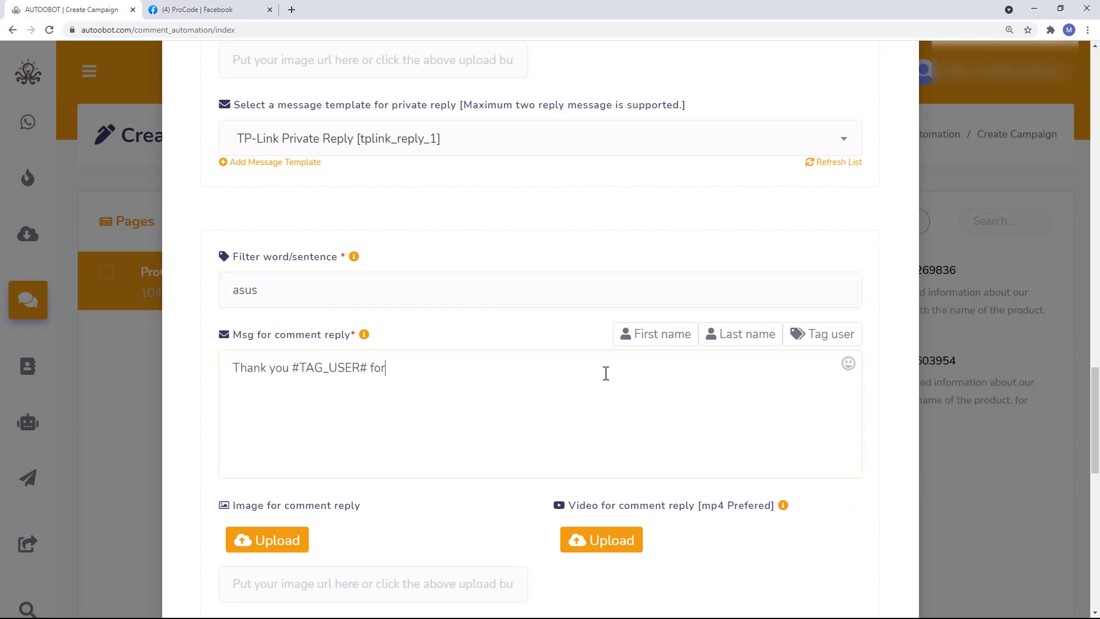
{"action": "left_click", "coordinate": [848, 364]}
{"action": "left_click", "coordinate": [624, 485]}
{"action": "type", "text": ", we sent you a private message with details, please check your inbox.."}
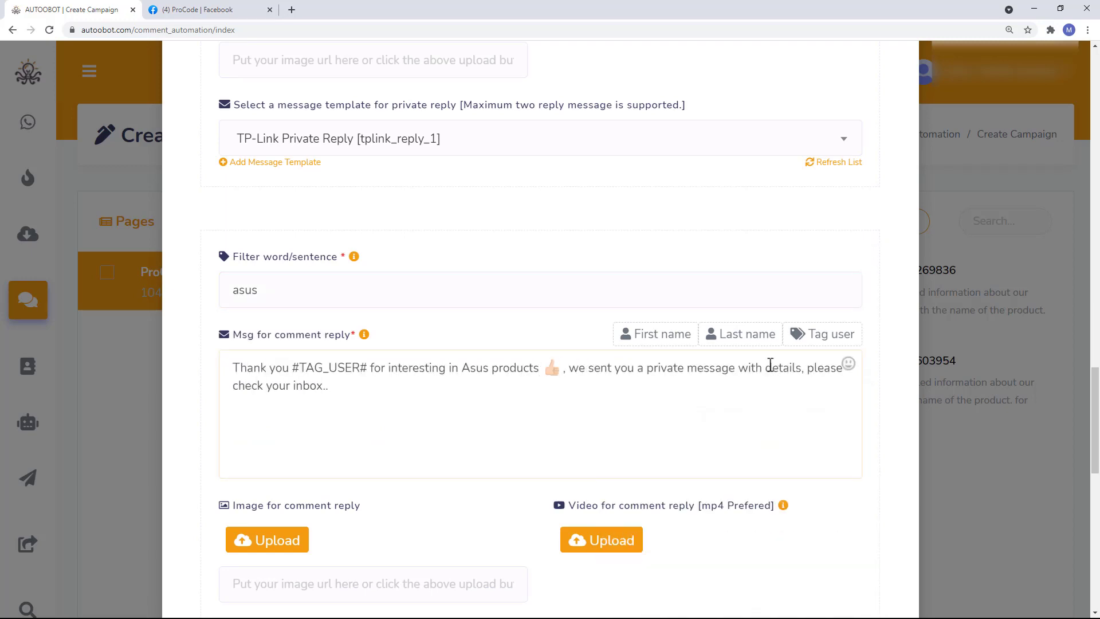
- Start a new message template for the asus filter's private reply and name it "Asus Reply"
{"action": "scroll", "coordinate": [774, 378], "scroll_direction": "down", "scroll_amount": 4}
{"action": "left_click", "coordinate": [292, 401]}
{"action": "left_click", "coordinate": [267, 179]}
{"action": "type", "text": "Asus Reply"}
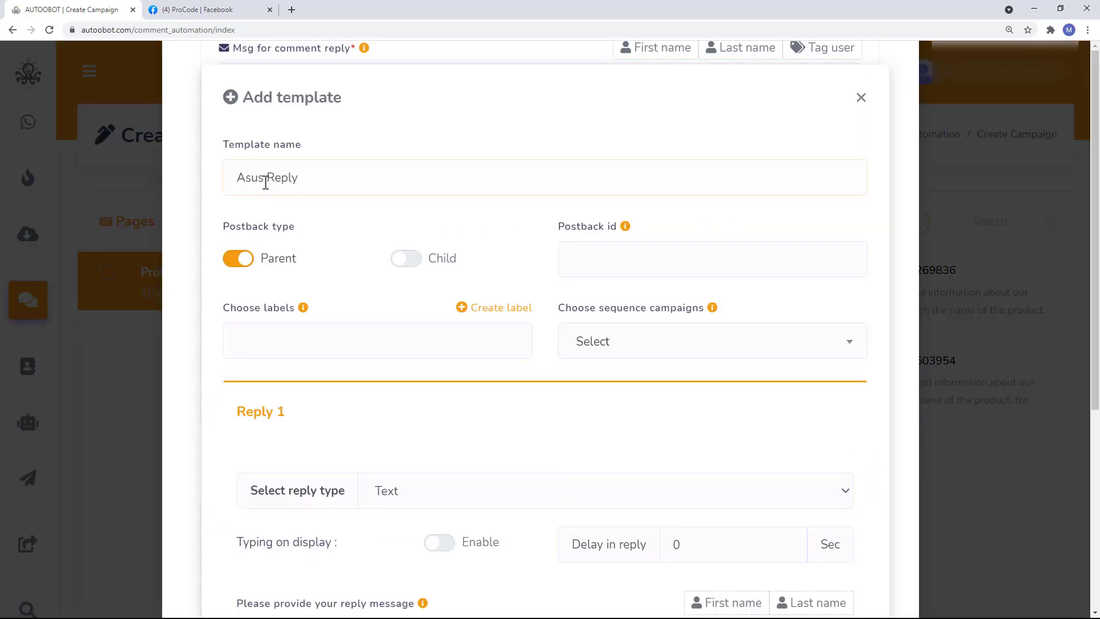
- Write the two-line text for Reply 1: "Thank you #LEAD_USER_FIRST_NAME# for contacting us." and "Following are the available Asus products:"
{"action": "scroll", "coordinate": [573, 383], "scroll_direction": "down", "scroll_amount": 4}
{"action": "left_click", "coordinate": [445, 412]}
{"action": "type", "text": "Thank you #LEAD_USER_FIRST_NAME# for contacting us."}
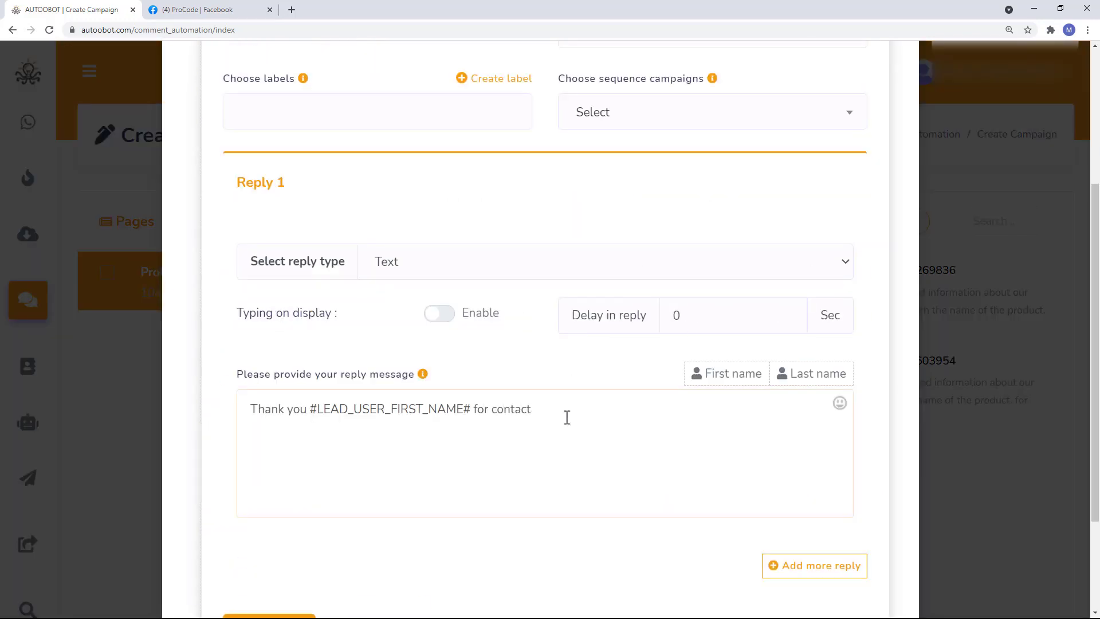
{"action": "key", "text": "Return"}
{"action": "type", "text": "Following are the available Asus products:"}
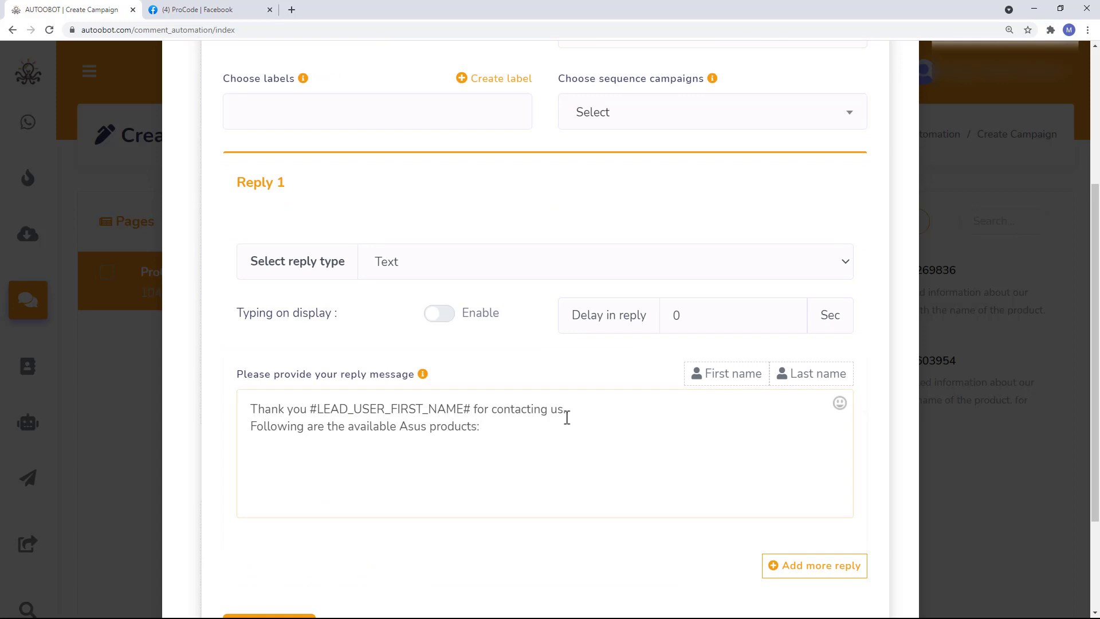
- Add a second reply of type Carousel and upload asus1.jpg as the image of carousel template 1
{"action": "scroll", "coordinate": [643, 437], "scroll_direction": "down", "scroll_amount": 3}
{"action": "left_click", "coordinate": [813, 418]}
{"action": "scroll", "coordinate": [573, 401], "scroll_direction": "down", "scroll_amount": 4}
{"action": "left_click", "coordinate": [498, 287]}
{"action": "left_click", "coordinate": [499, 445]}
{"action": "left_click", "coordinate": [296, 543]}
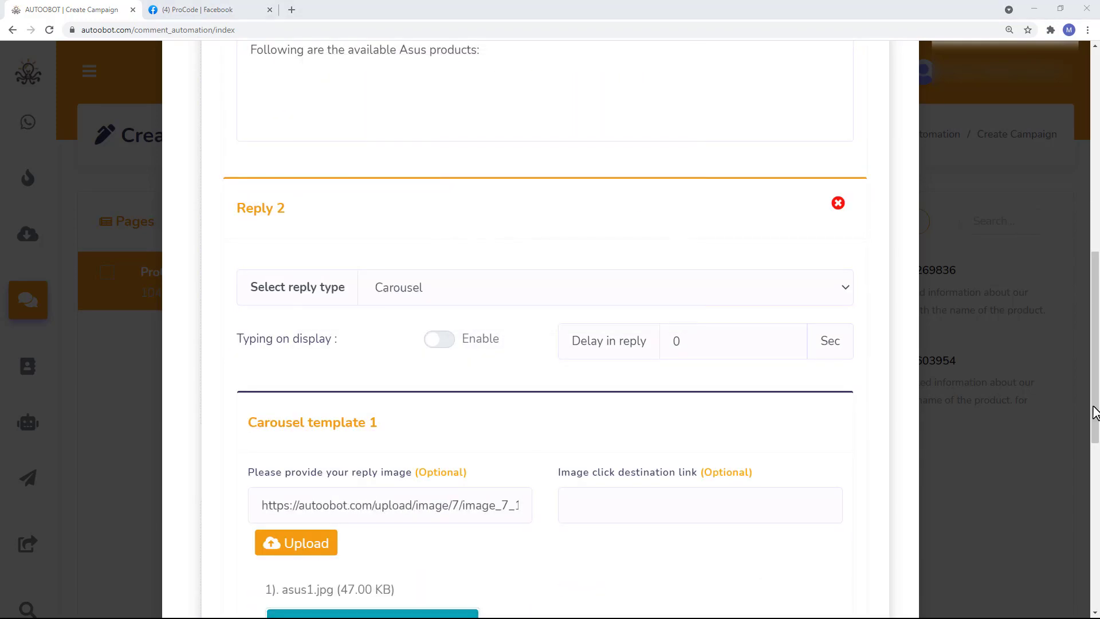
- Title carousel template 1 "Asus Gaming Laptops" and give it the sub-title "High specs.."
{"action": "scroll", "coordinate": [493, 401], "scroll_direction": "down", "scroll_amount": 5}
{"action": "left_click", "coordinate": [494, 452]}
{"action": "type", "text": "Asus Gaming Laptops"}
{"action": "left_click", "coordinate": [619, 453]}
{"action": "type", "text": "High specs"}
- Add a second carousel template with the image asus2.jpg, the title "Asus ROG" and the sub-title "Powerful gaming.."
{"action": "scroll", "coordinate": [609, 473], "scroll_direction": "down", "scroll_amount": 5}
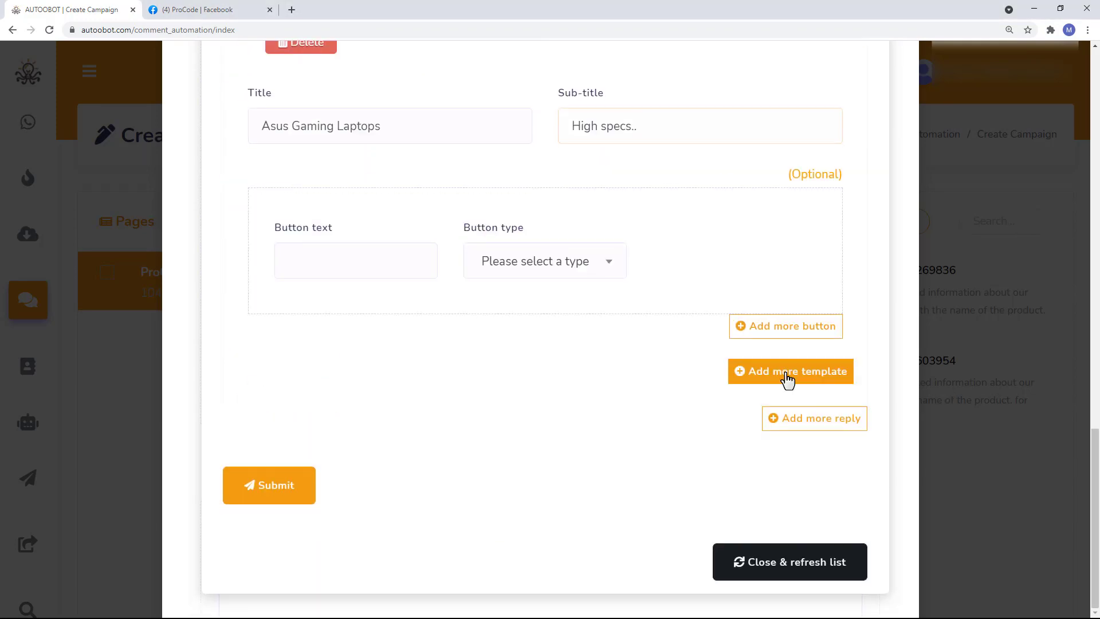
{"action": "left_click", "coordinate": [791, 371]}
{"action": "scroll", "coordinate": [631, 401], "scroll_direction": "down", "scroll_amount": 4}
{"action": "left_click", "coordinate": [295, 280]}
{"action": "left_click", "coordinate": [384, 472]}
{"action": "type", "text": "Asus ROG"}
{"action": "left_click", "coordinate": [666, 484]}
{"action": "type", "text": "Powerful gaming.."}
- Submit the Asus Reply template and close its form, refreshing the template list
{"action": "scroll", "coordinate": [669, 483], "scroll_direction": "down", "scroll_amount": 5}
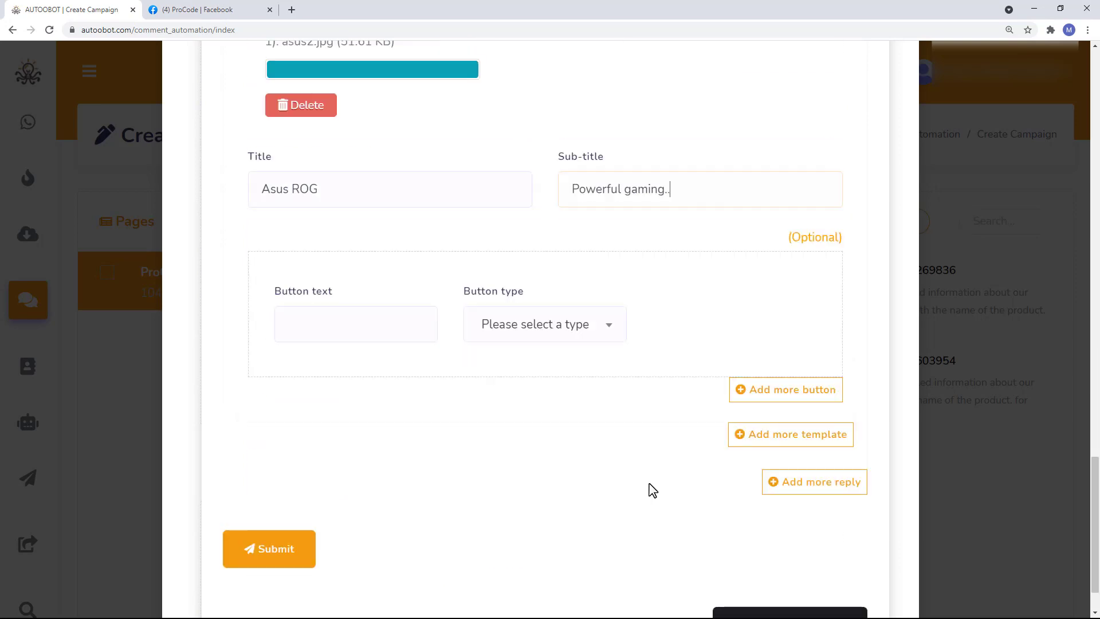
{"action": "left_click", "coordinate": [268, 548]}
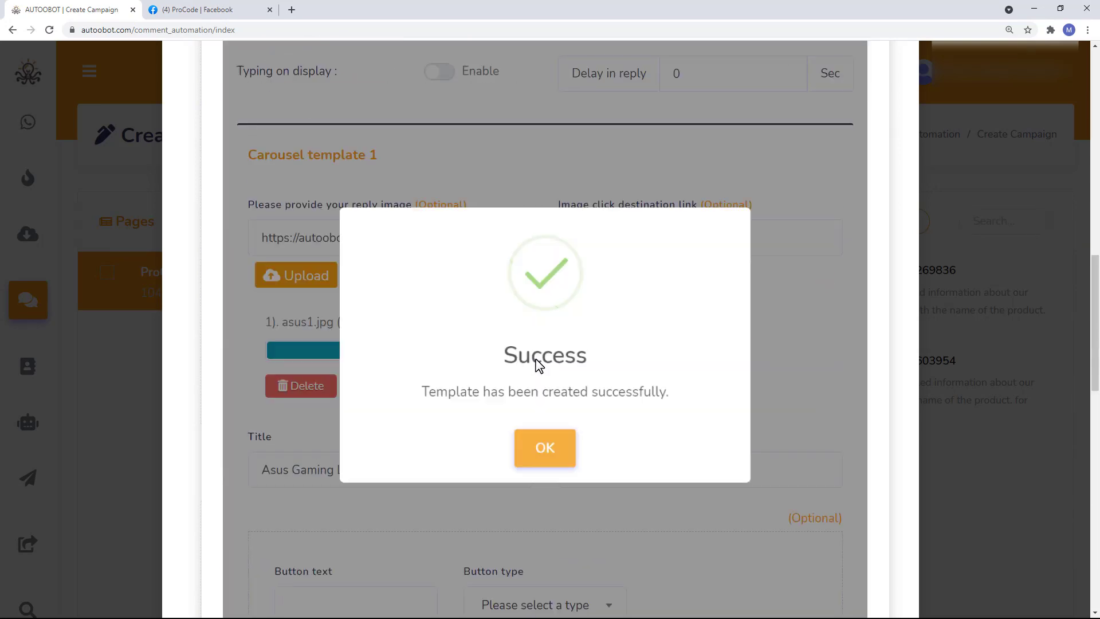
{"action": "left_click", "coordinate": [551, 455]}
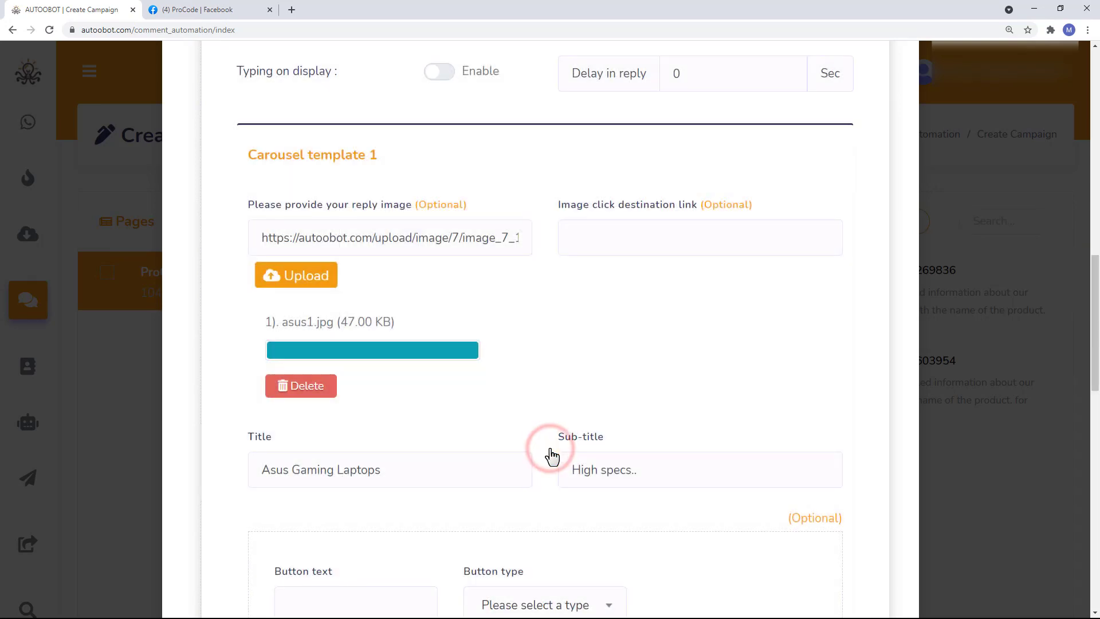
{"action": "scroll", "coordinate": [565, 511], "scroll_direction": "down", "scroll_amount": 15}
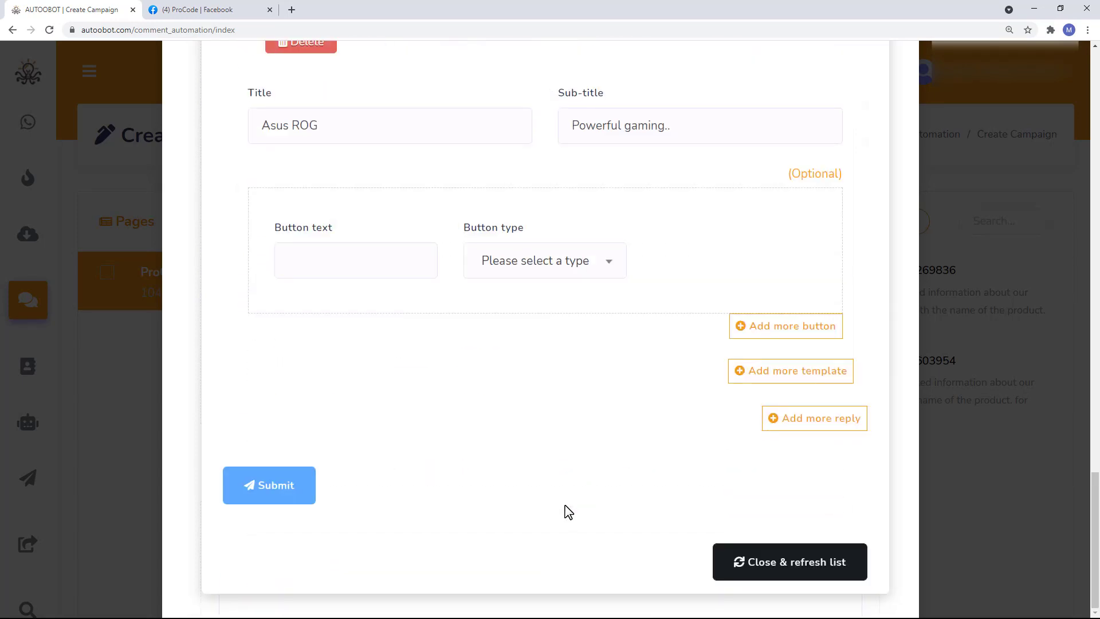
{"action": "left_click", "coordinate": [790, 561]}
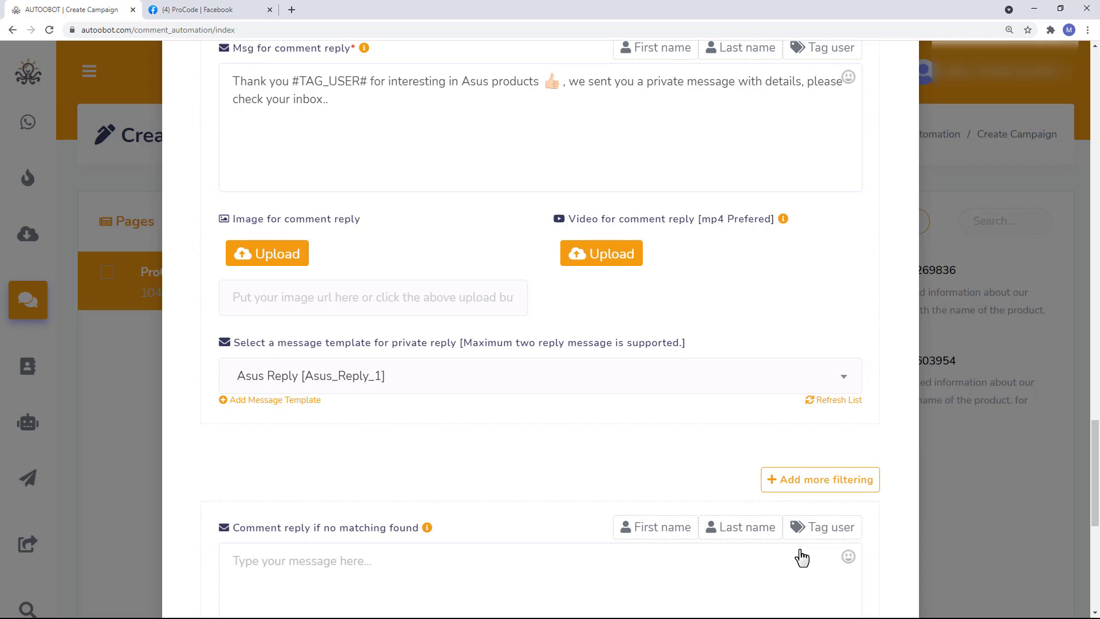
- Set the no-match comment reply to "Sorry #TAG_USER# we couldn't figure out what you want, please write: contact, tplink or asus to get the private reply.."
{"action": "scroll", "coordinate": [881, 443], "scroll_direction": "down", "scroll_amount": 4}
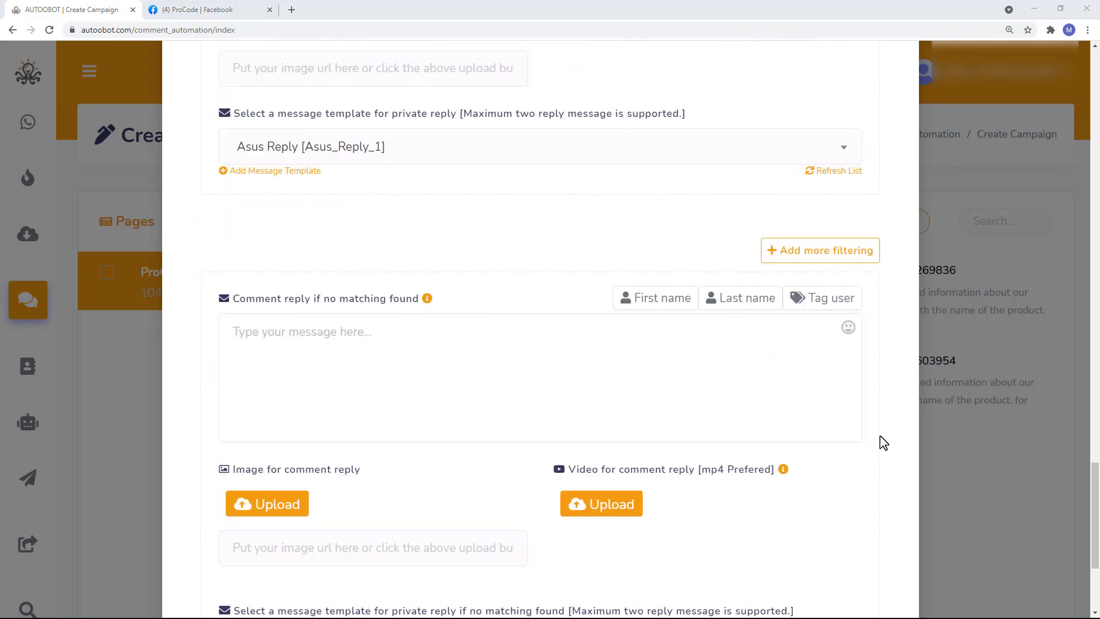
{"action": "scroll", "coordinate": [883, 442], "scroll_direction": "down", "scroll_amount": 1}
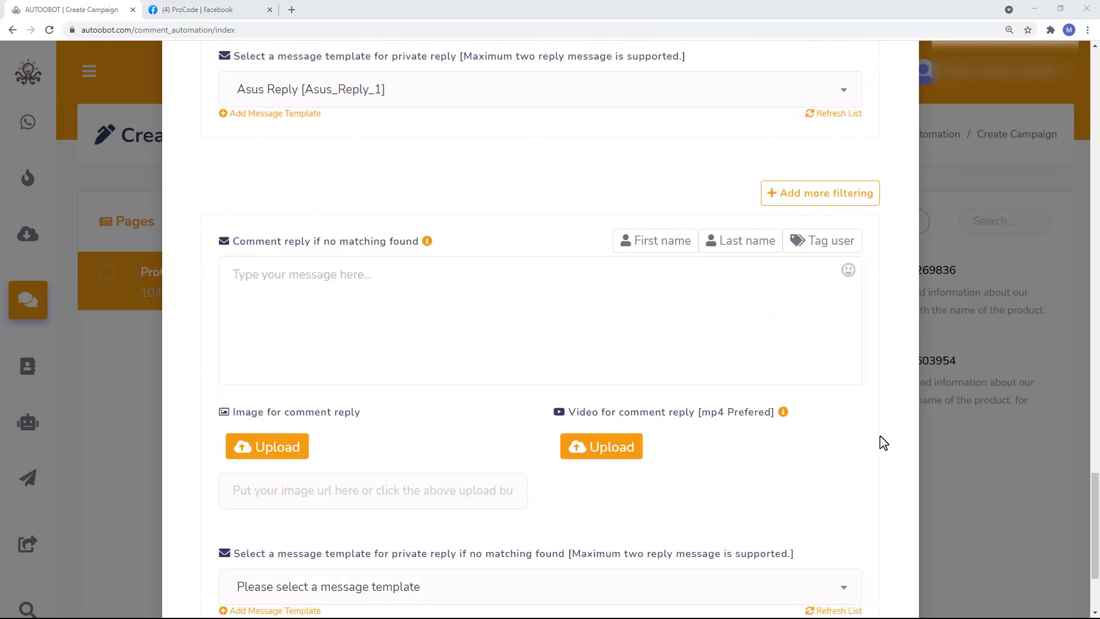
{"action": "scroll", "coordinate": [883, 442], "scroll_direction": "down", "scroll_amount": 1}
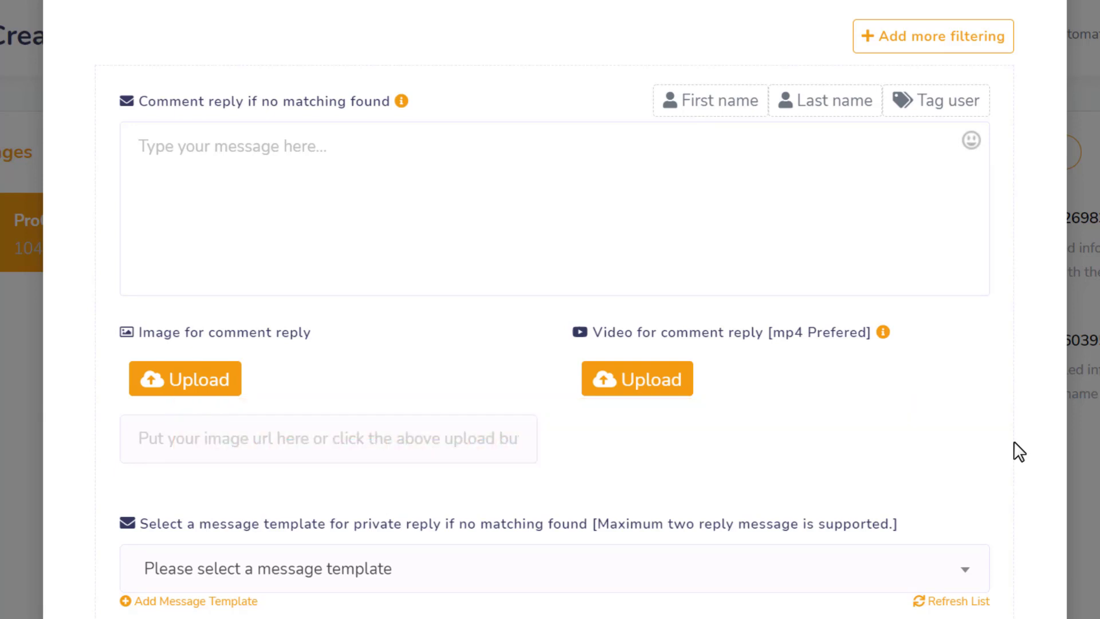
{"action": "left_click", "coordinate": [424, 192]}
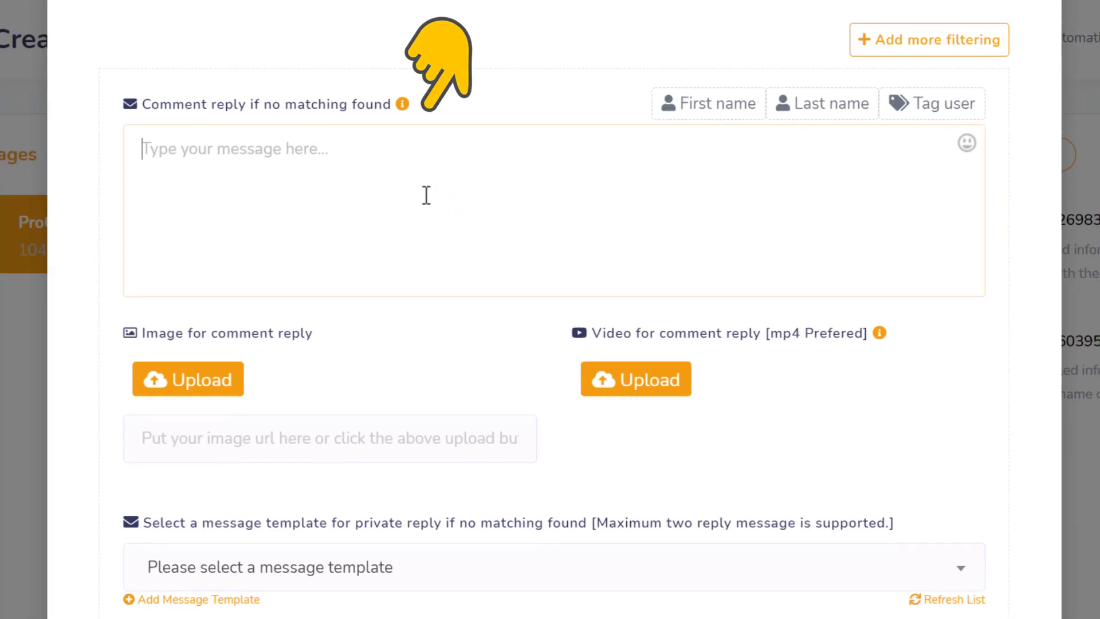
{"action": "type", "text": "Sorry"}
{"action": "left_click", "coordinate": [820, 188]}
{"action": "left_click", "coordinate": [477, 230]}
{"action": "type", "text": "we couldn't figure out what you want"}
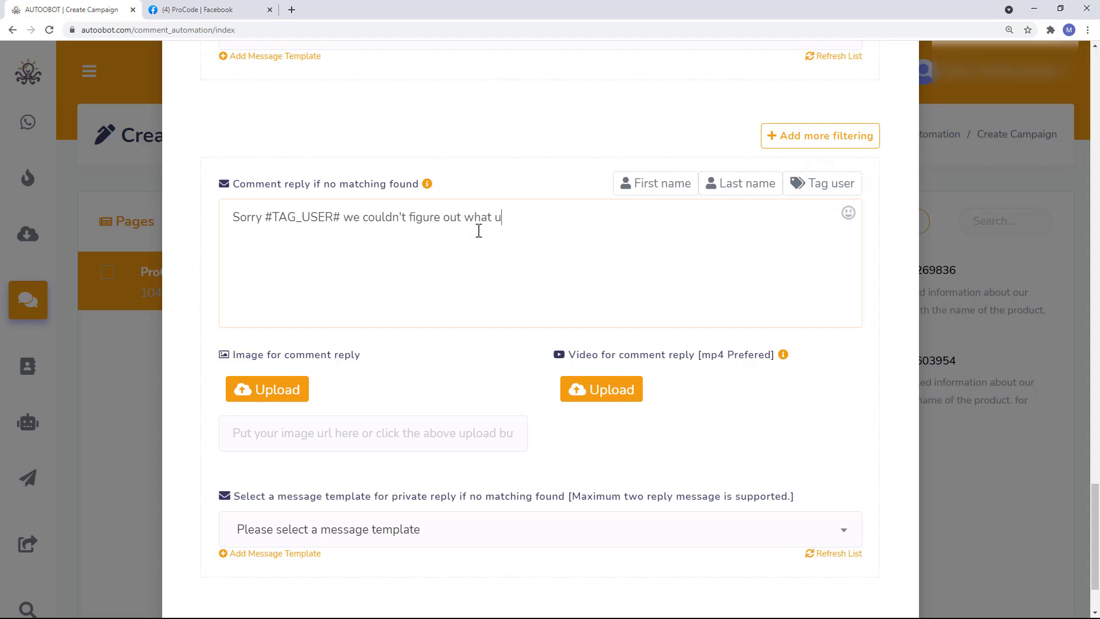
{"action": "type", "text": ", please write"}
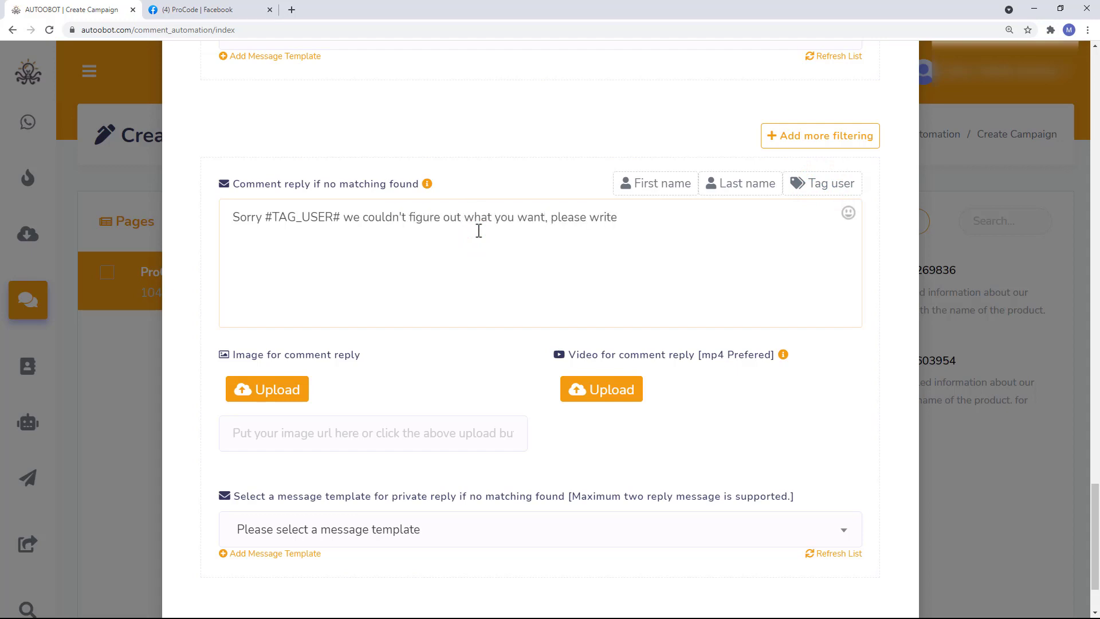
{"action": "type", "text": ": contact, tplink or asus to get the private reply.."}
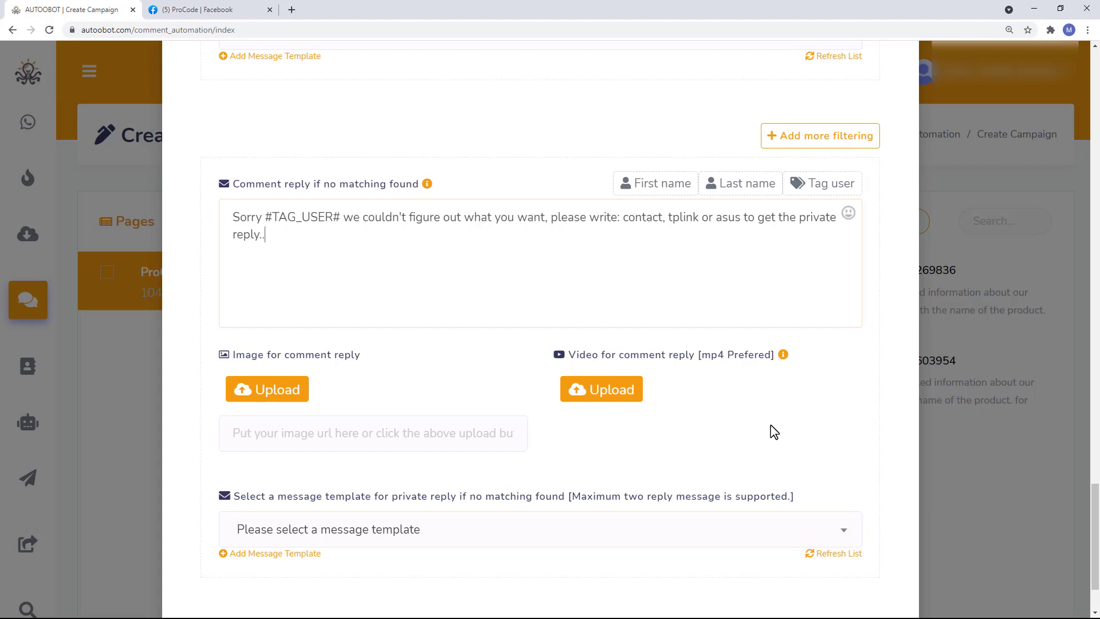
- Submit the auto reply campaign without a no-match private reply template and close the confirmation
{"action": "scroll", "coordinate": [775, 433], "scroll_direction": "down", "scroll_amount": 2}
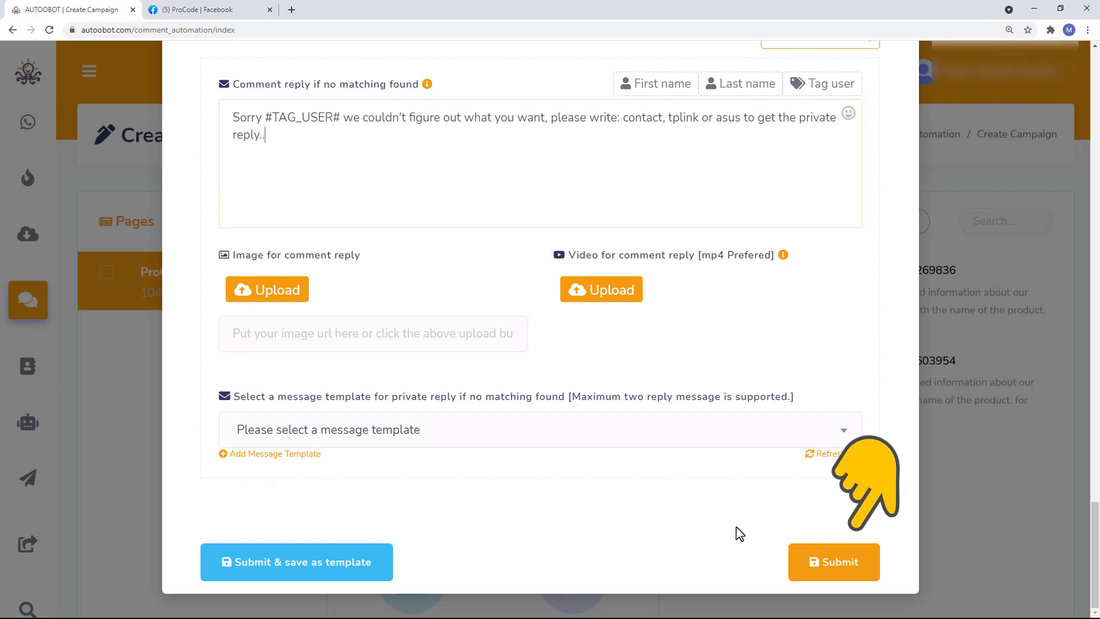
{"action": "left_click", "coordinate": [858, 574]}
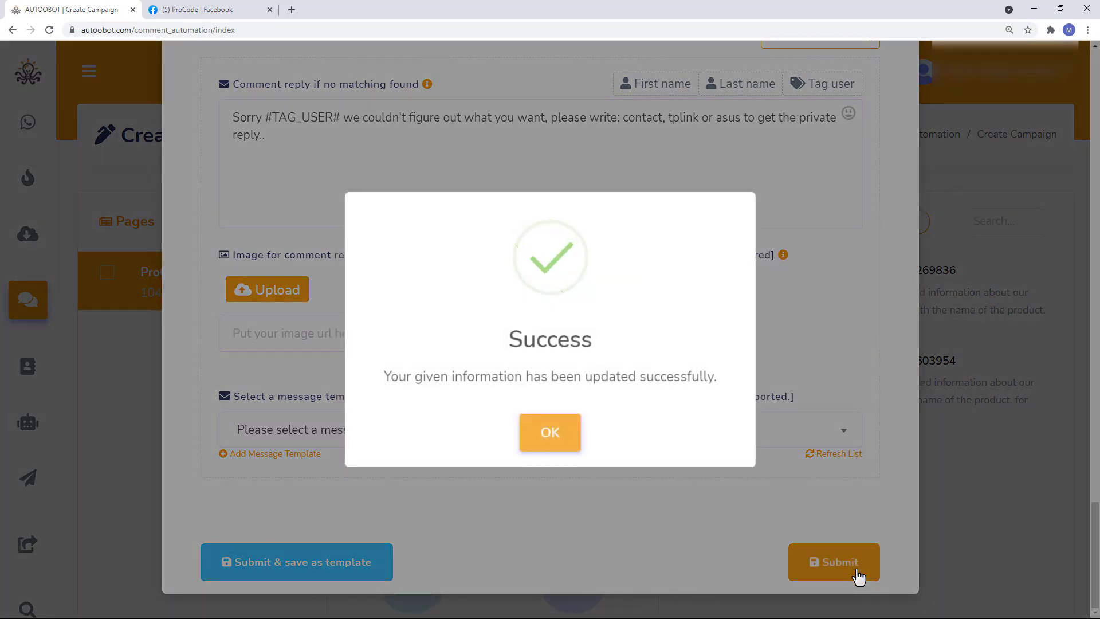
{"action": "left_click", "coordinate": [546, 436]}
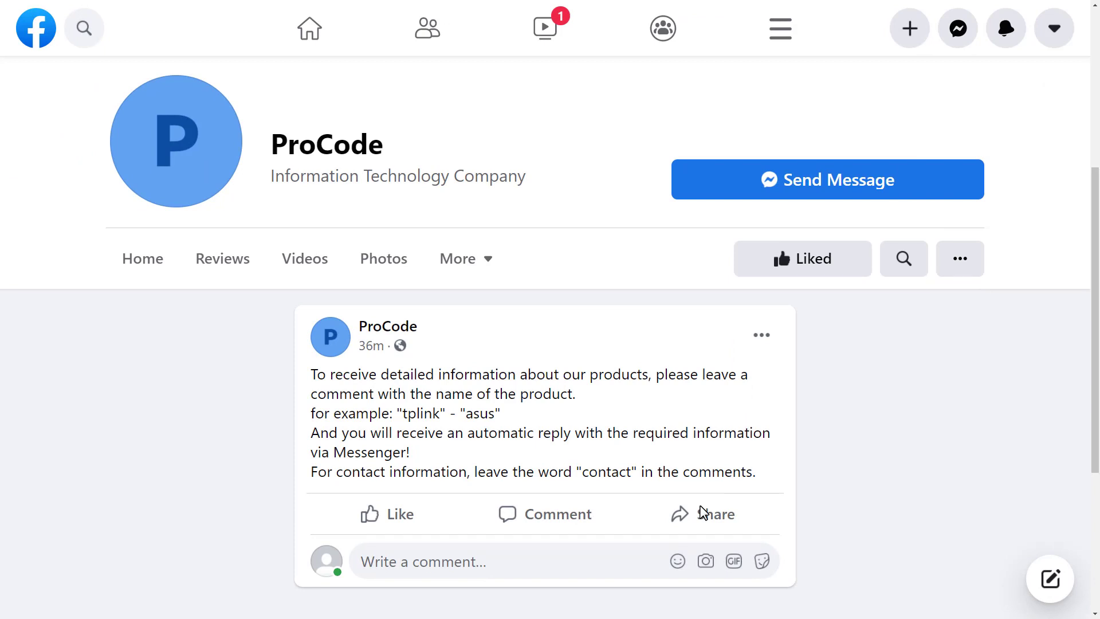
- Switch to the ProCode post on Facebook, comment "contact", and check the page's reply and reaction from the notification
{"action": "left_click", "coordinate": [452, 567]}
{"action": "type", "text": "contact"}
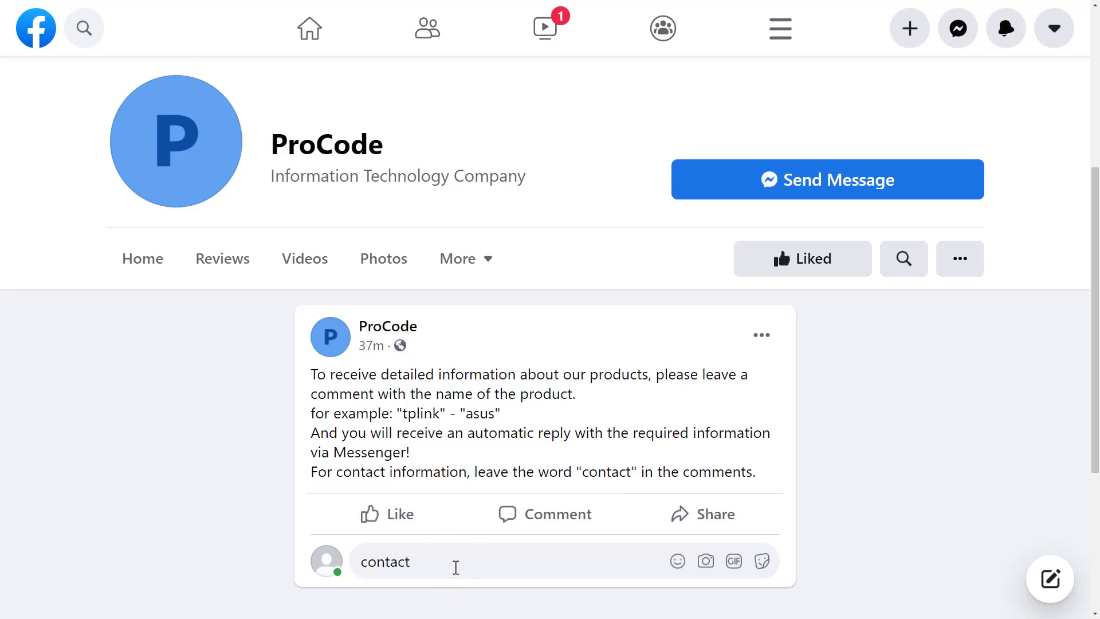
{"action": "key", "text": "Return"}
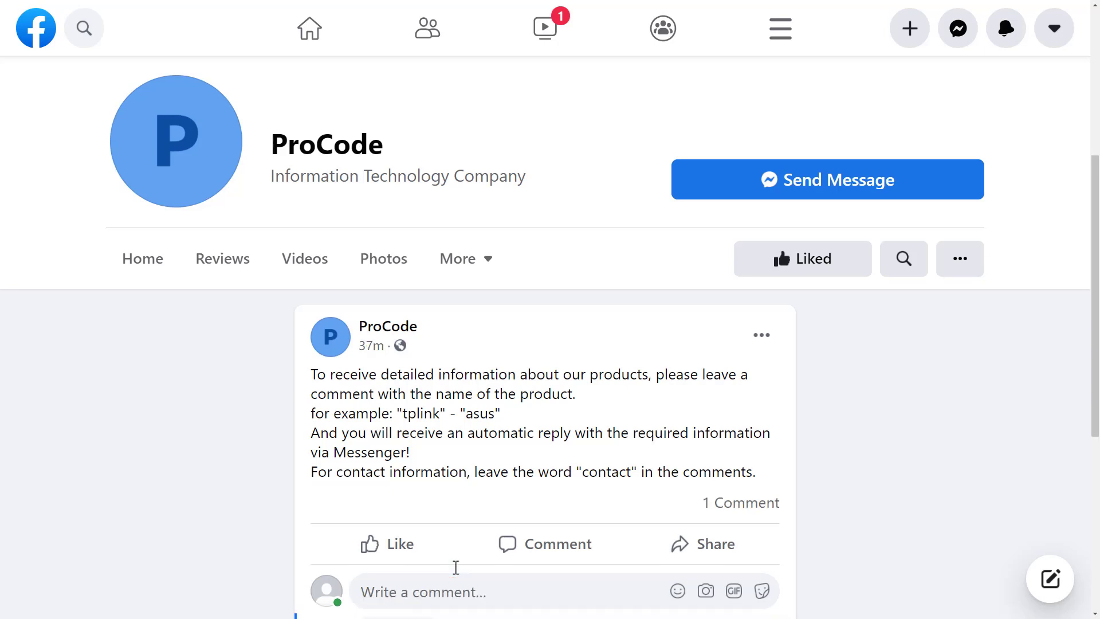
{"action": "scroll", "coordinate": [474, 570], "scroll_direction": "down", "scroll_amount": 3}
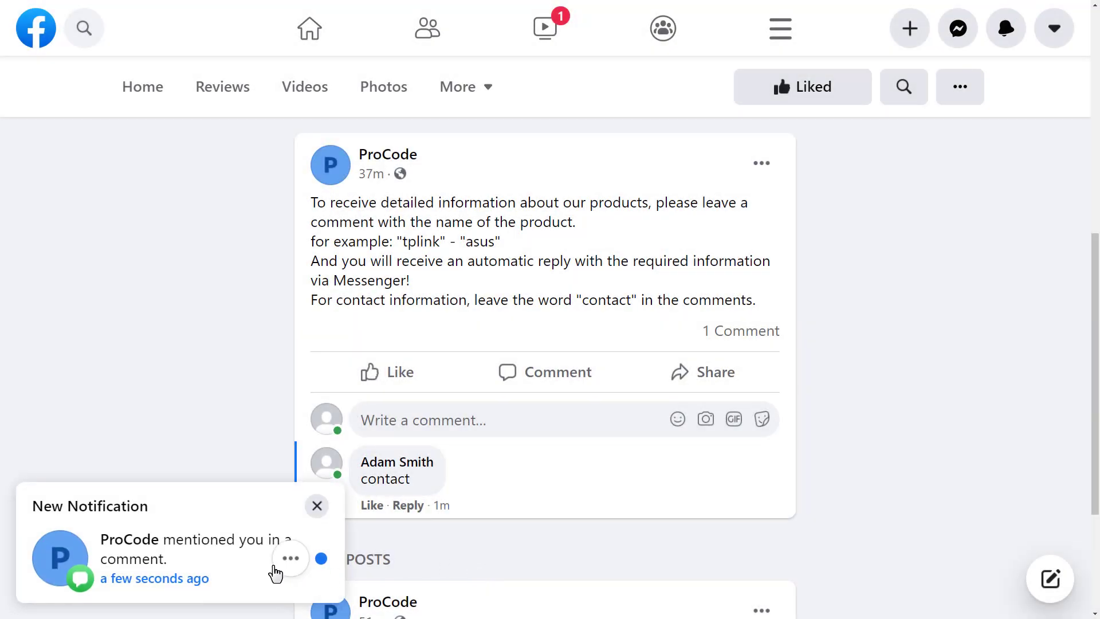
{"action": "left_click", "coordinate": [213, 563]}
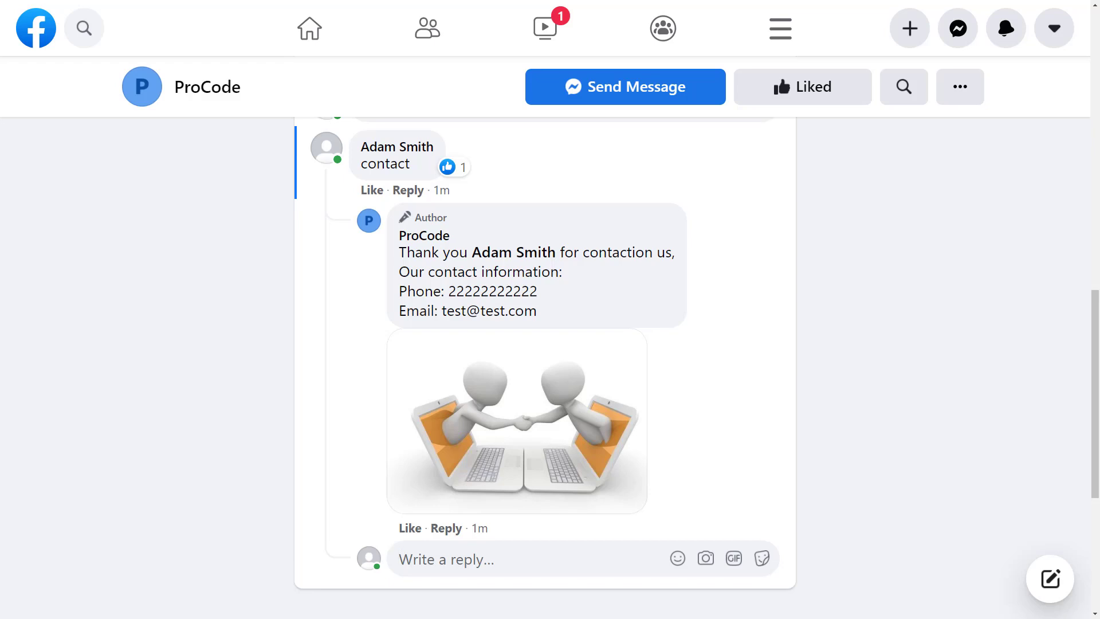
{"action": "mouse_move", "coordinate": [461, 179]}
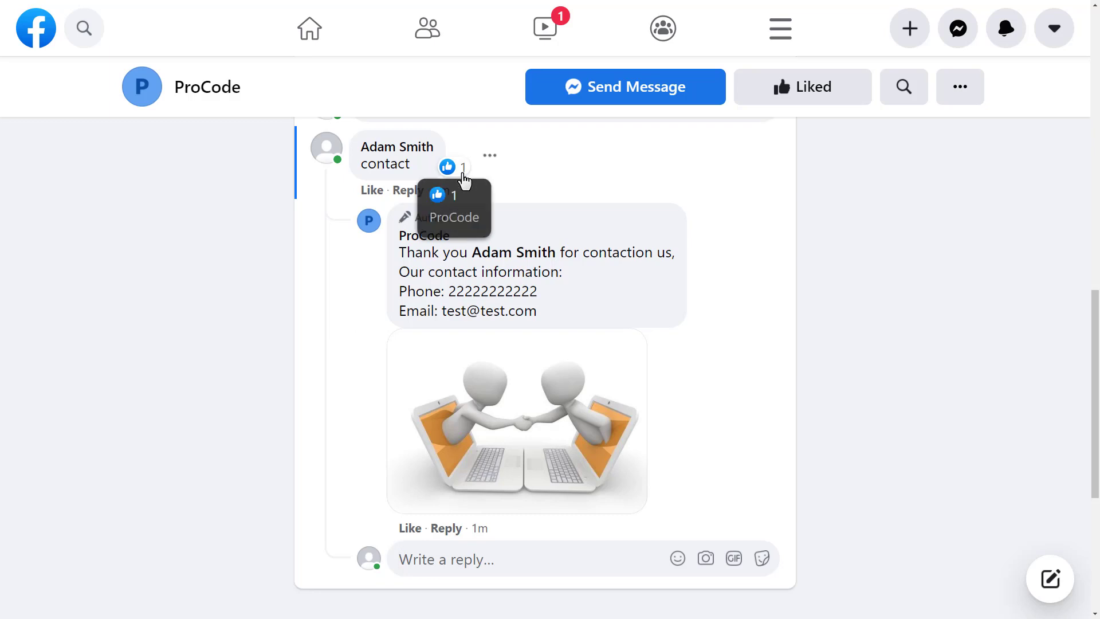
- Comment "tplink" on the ProCode post and open the page's reply from the new notification
{"action": "scroll", "coordinate": [600, 177], "scroll_direction": "up", "scroll_amount": 3}
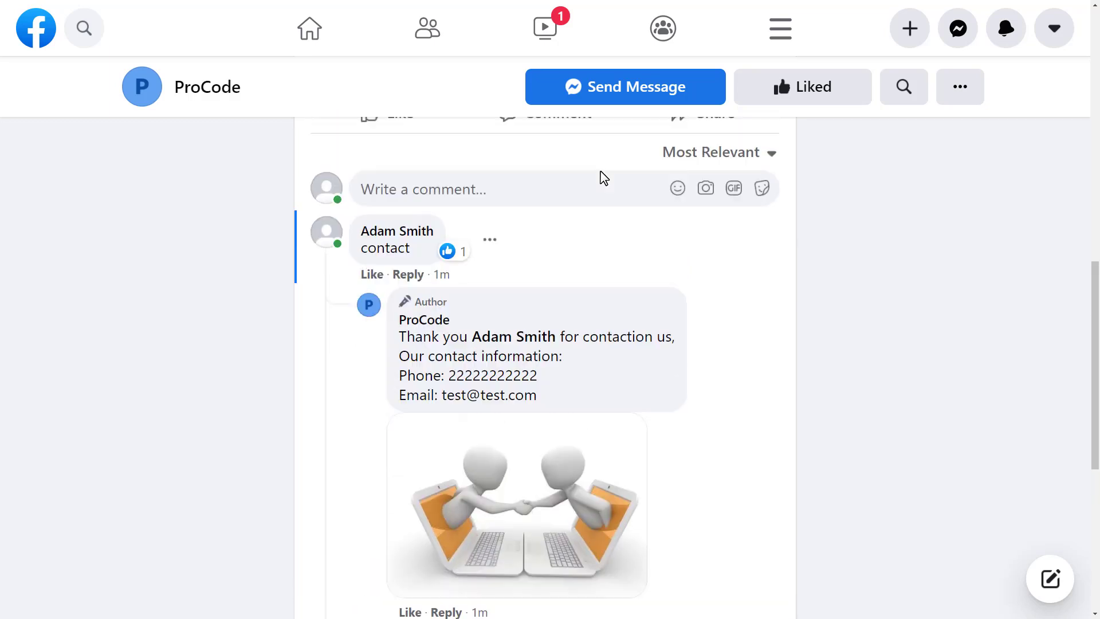
{"action": "left_click", "coordinate": [460, 278]}
{"action": "type", "text": "tplink"}
{"action": "key", "text": "Return"}
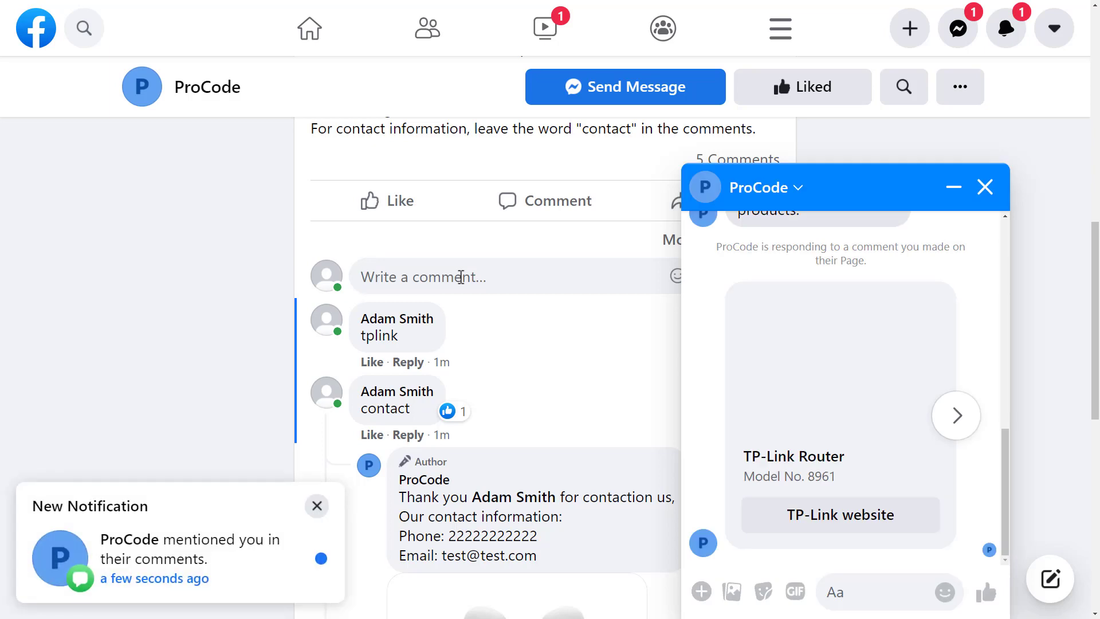
{"action": "left_click", "coordinate": [212, 559]}
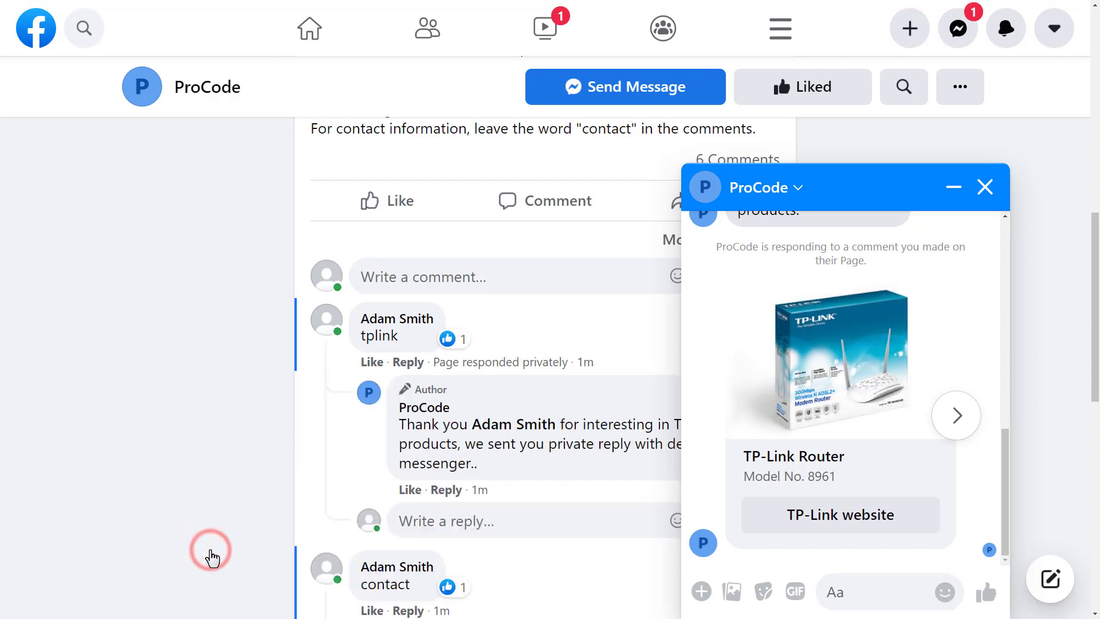
- Review the TP-Link private reply and browse its carousel cards in the ProCode chat, closing the chat when done
{"action": "scroll", "coordinate": [835, 441], "scroll_direction": "up", "scroll_amount": 4}
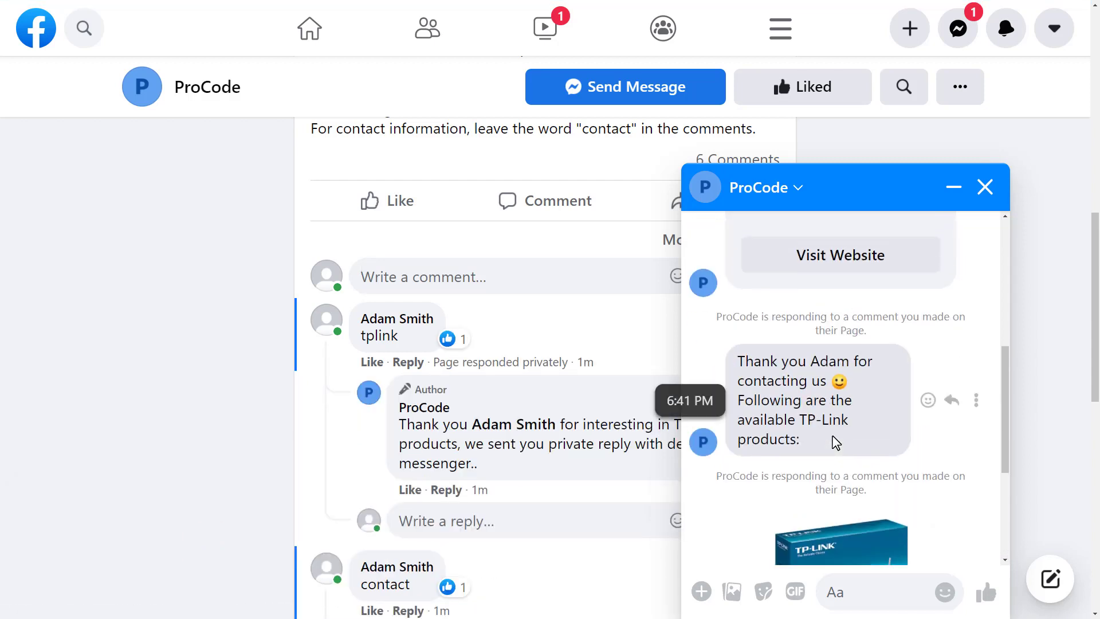
{"action": "scroll", "coordinate": [835, 442], "scroll_direction": "down", "scroll_amount": 2}
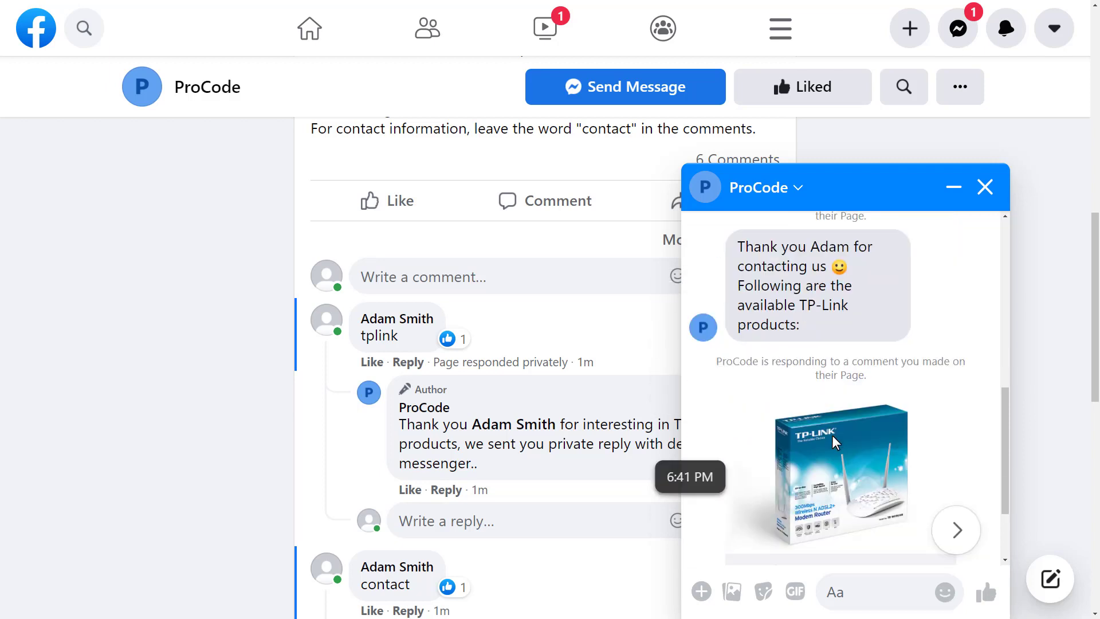
{"action": "scroll", "coordinate": [832, 435], "scroll_direction": "down", "scroll_amount": 2}
{"action": "left_click", "coordinate": [961, 429]}
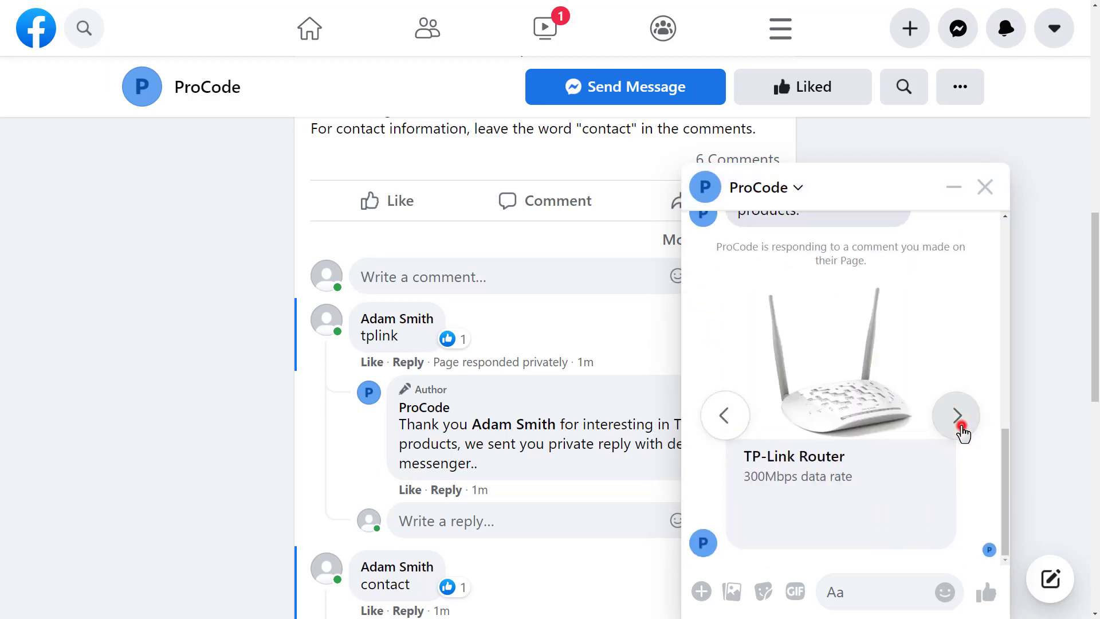
{"action": "left_click", "coordinate": [962, 428]}
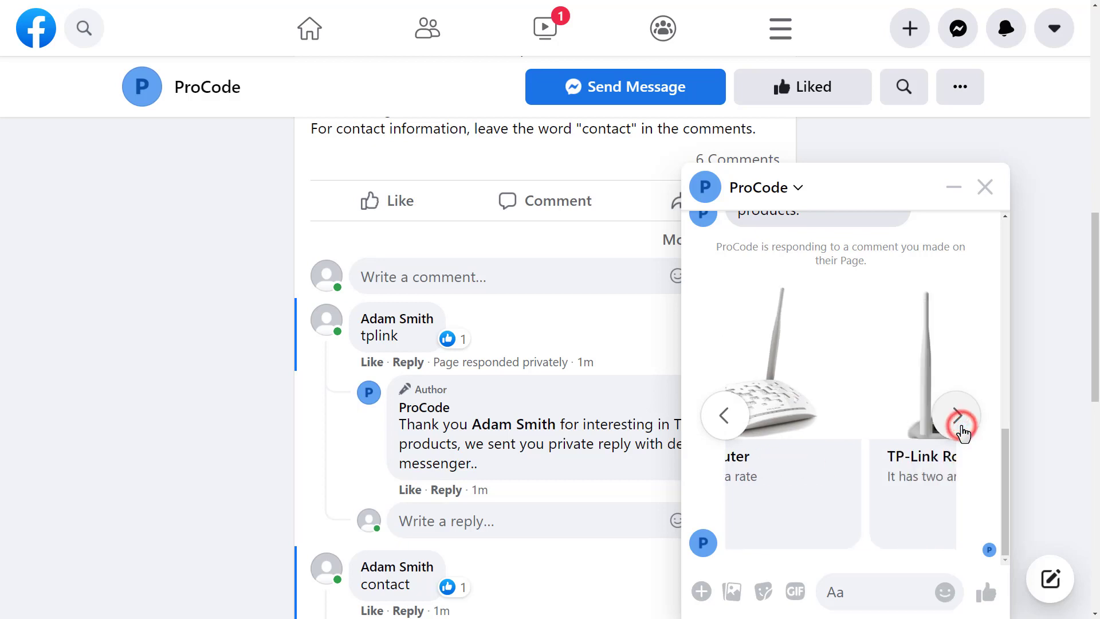
{"action": "left_click", "coordinate": [711, 428]}
{"action": "left_click", "coordinate": [712, 428]}
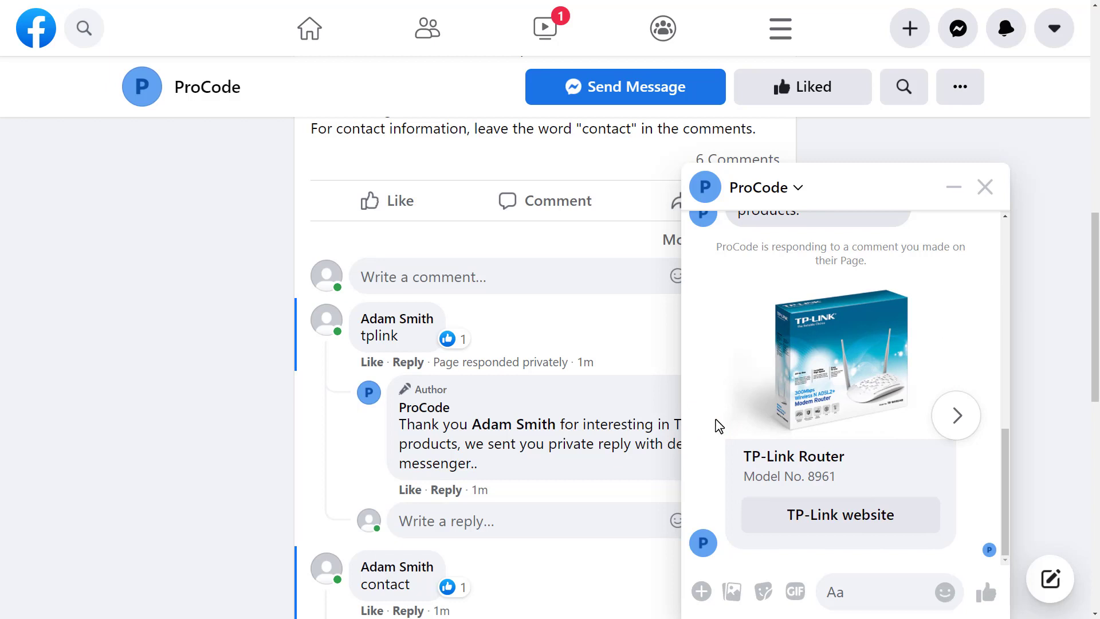
{"action": "left_click", "coordinate": [984, 189]}
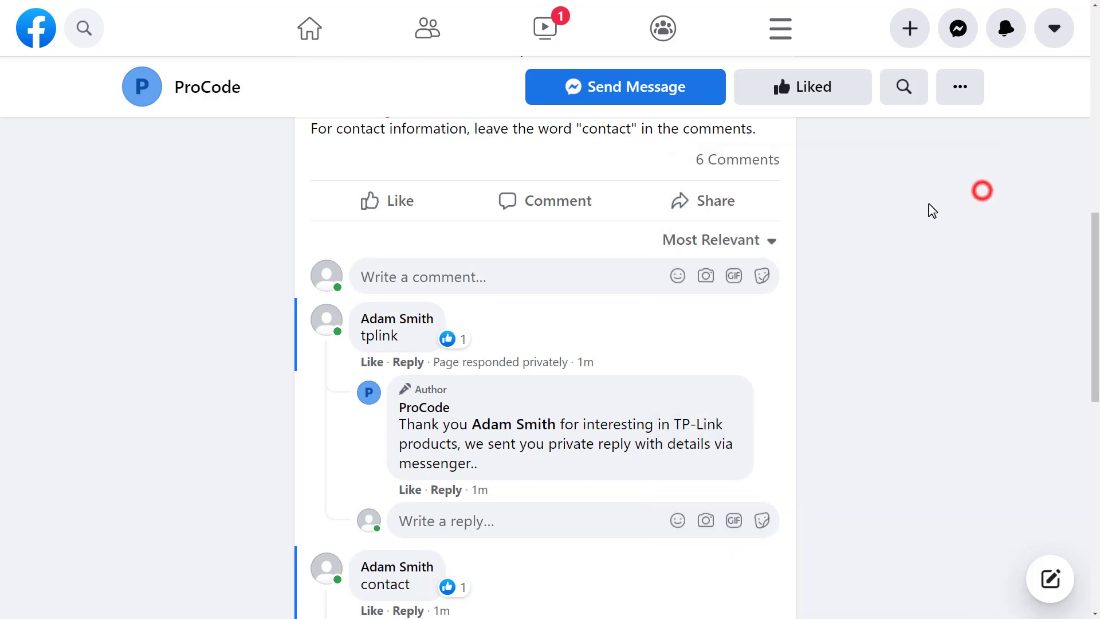